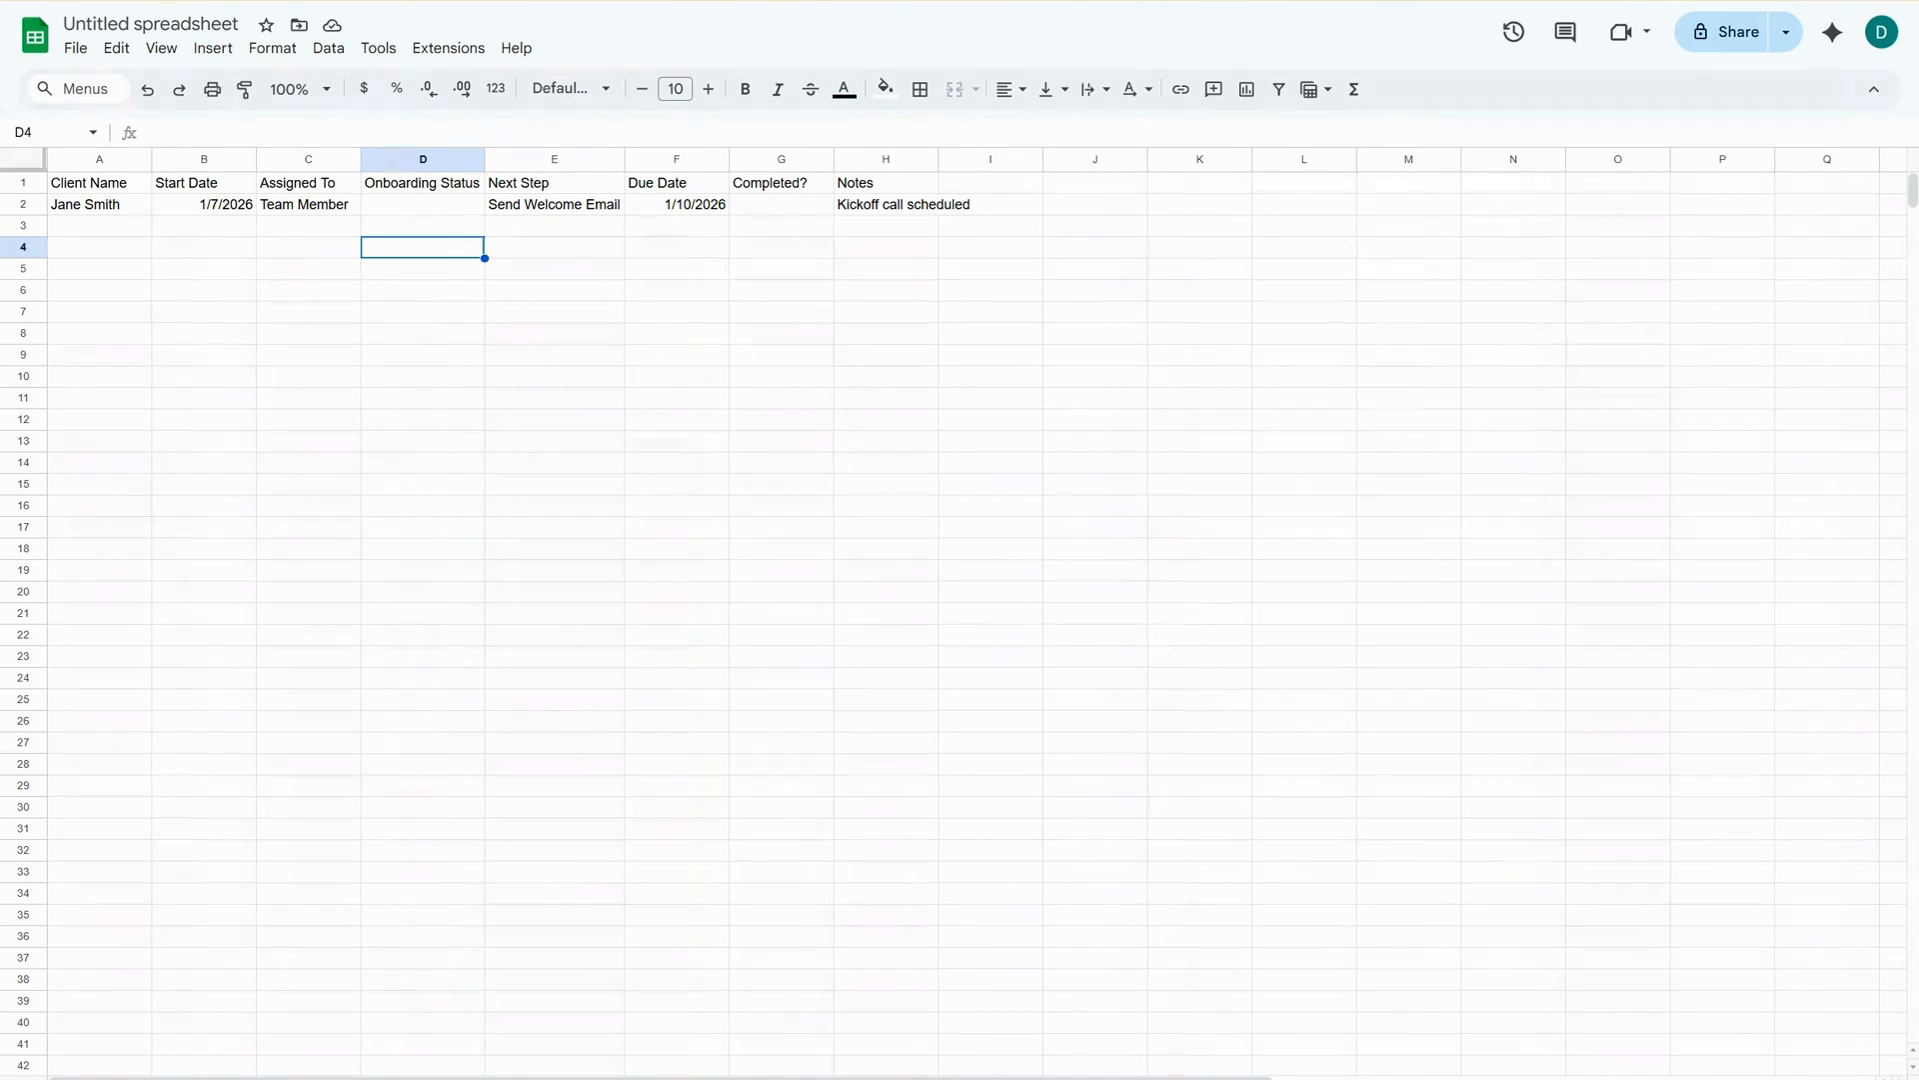
Add a dropdown data validation rule to the Onboarding Status cells D2:D30.
{"action": "left_click_drag", "start_coordinate": [437, 207], "coordinate": [484, 813]}
{"action": "left_click", "coordinate": [328, 48]}
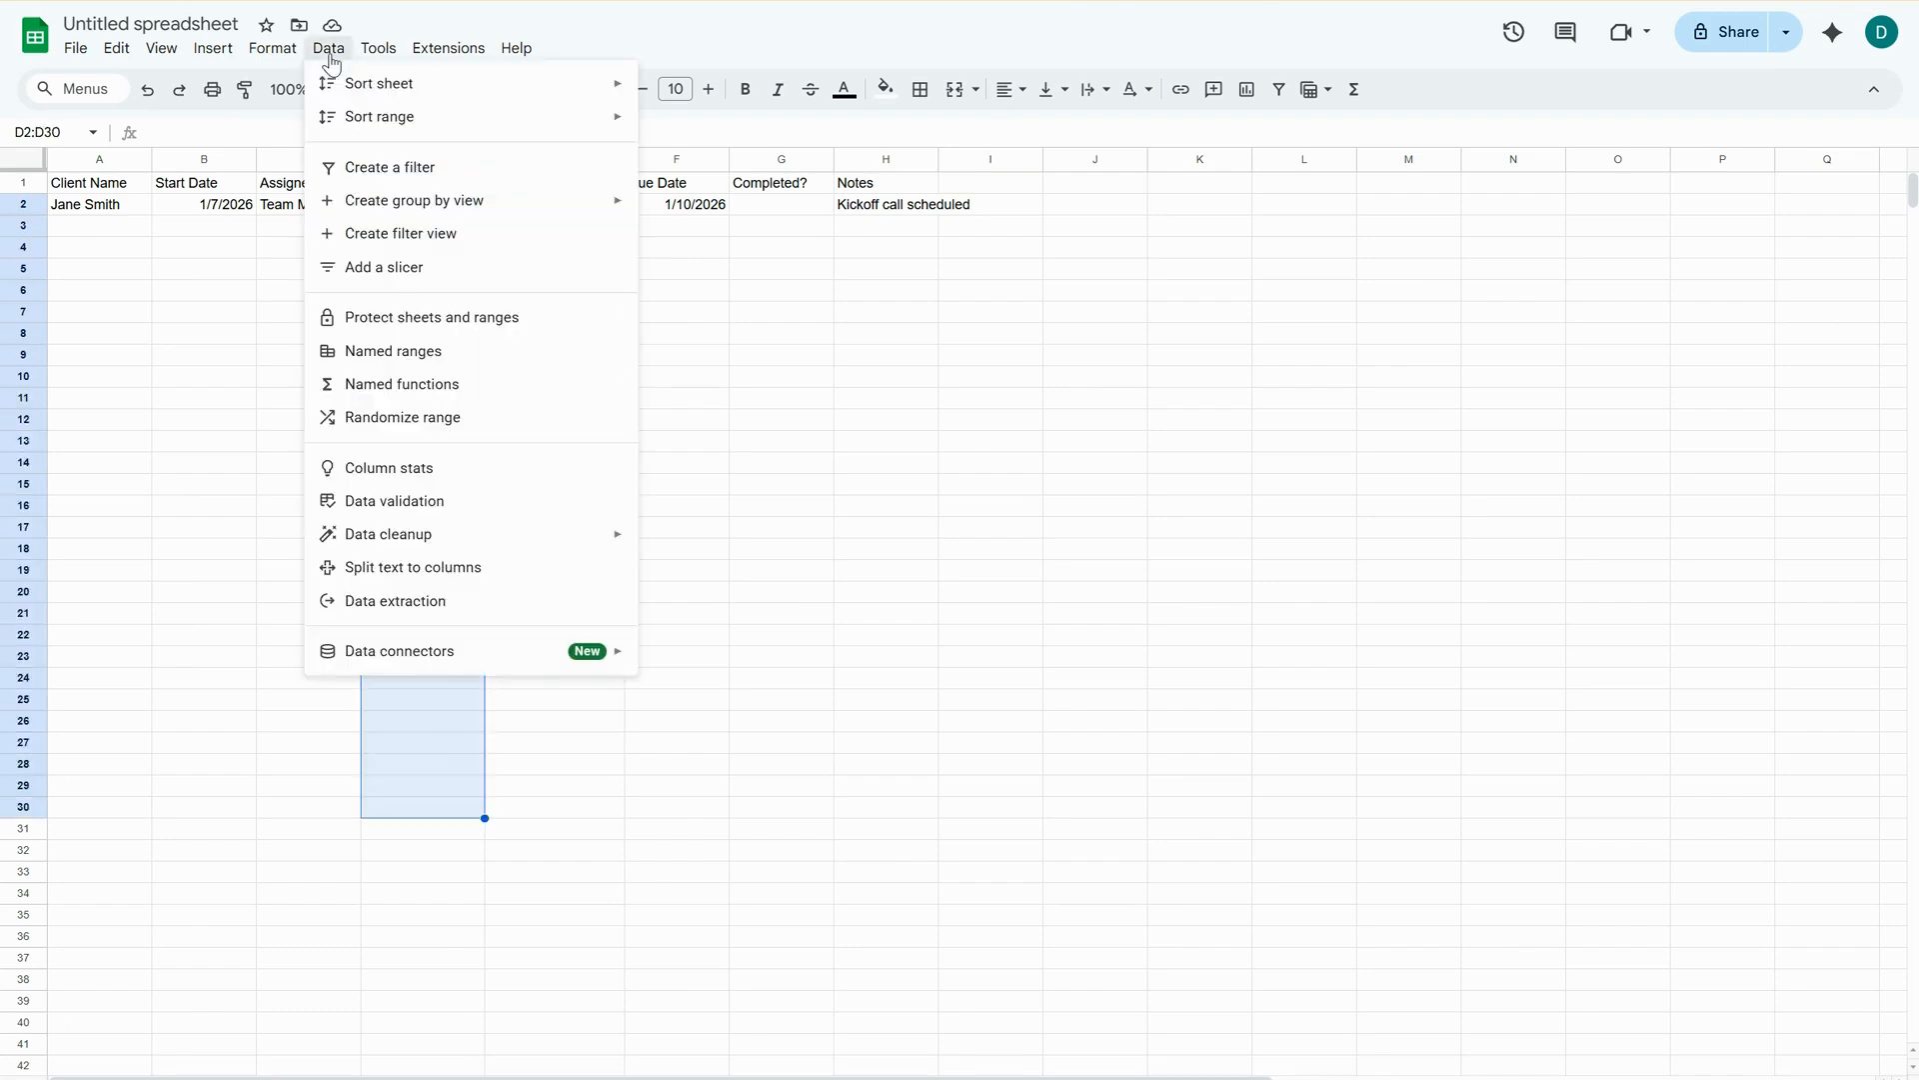
{"action": "left_click", "coordinate": [459, 500]}
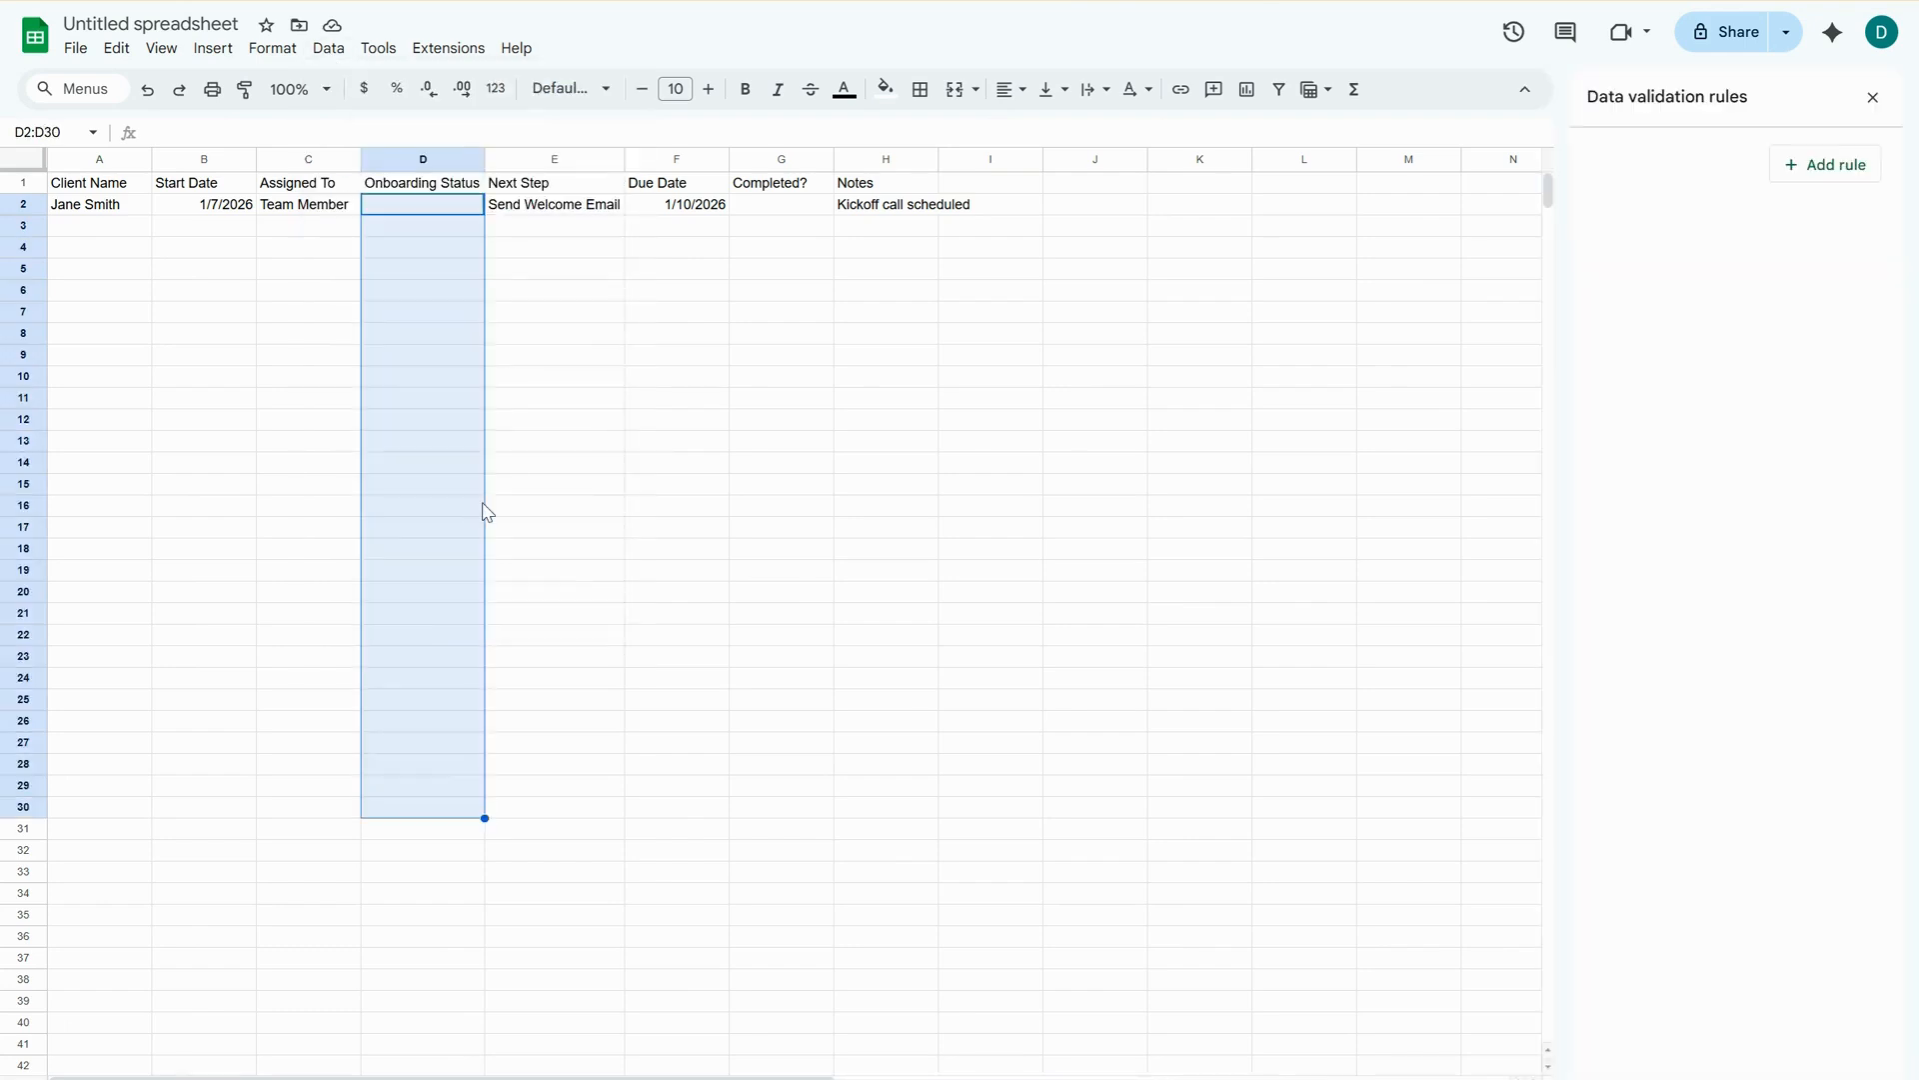
{"action": "left_click", "coordinate": [1799, 165]}
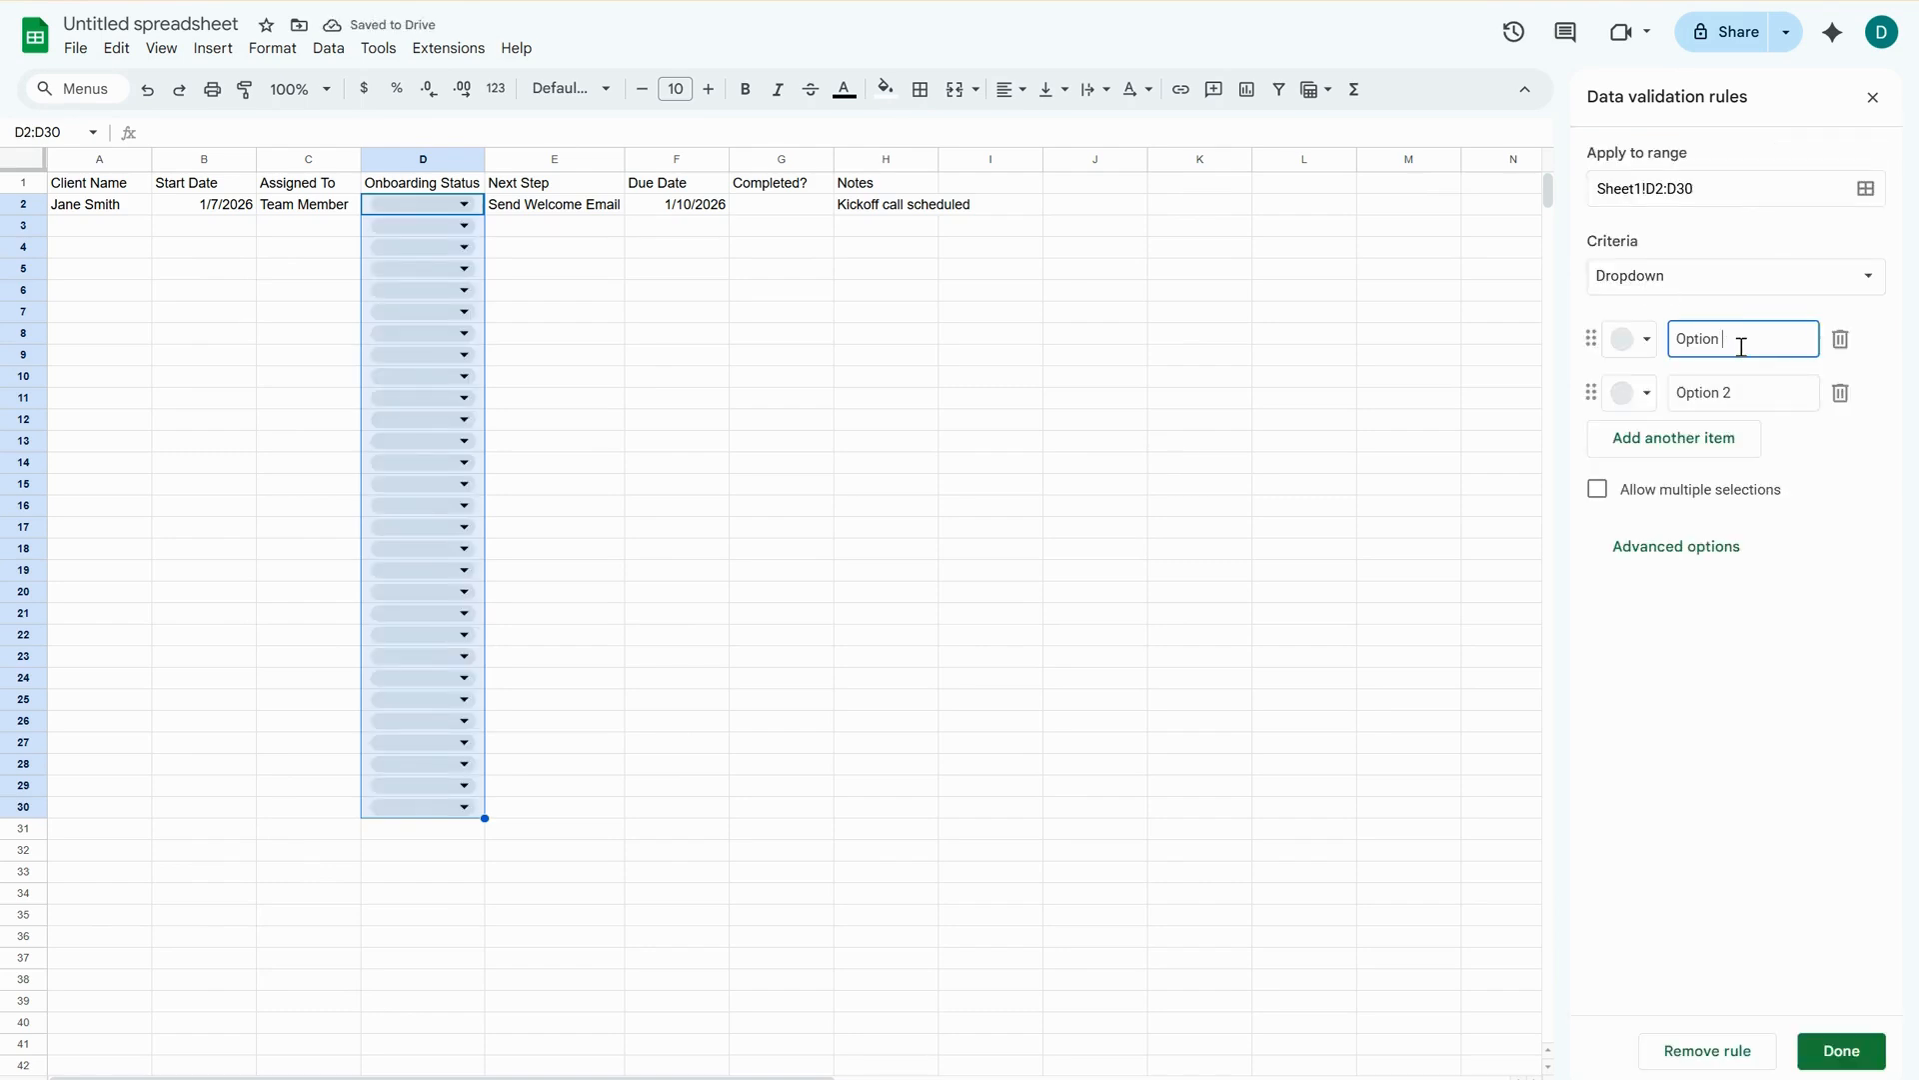
Name the first two dropdown options "Not Started" and "In Progress".
{"action": "type", "text": "O"}
{"action": "key", "text": "BackSpace"}
{"action": "type", "text": "No"}
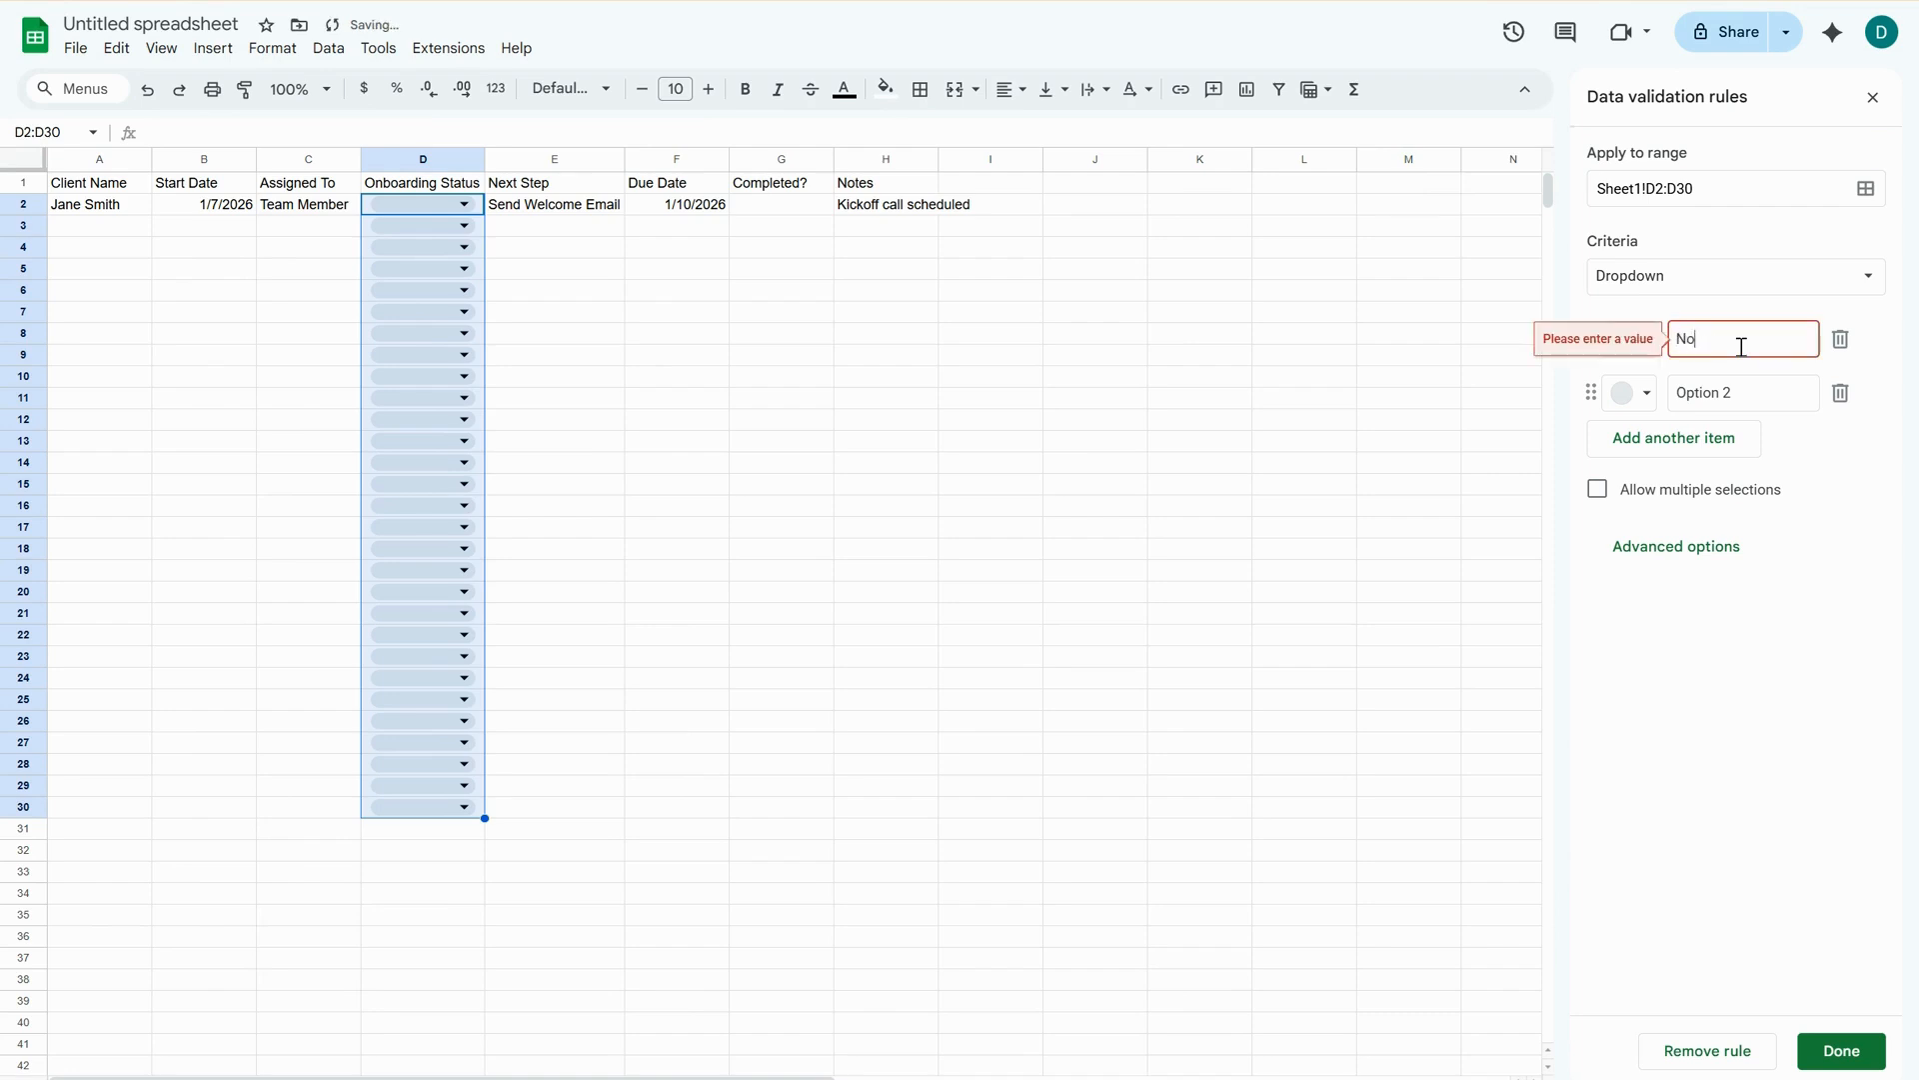
{"action": "type", "text": "t Started"}
{"action": "left_click", "coordinate": [1779, 391]}
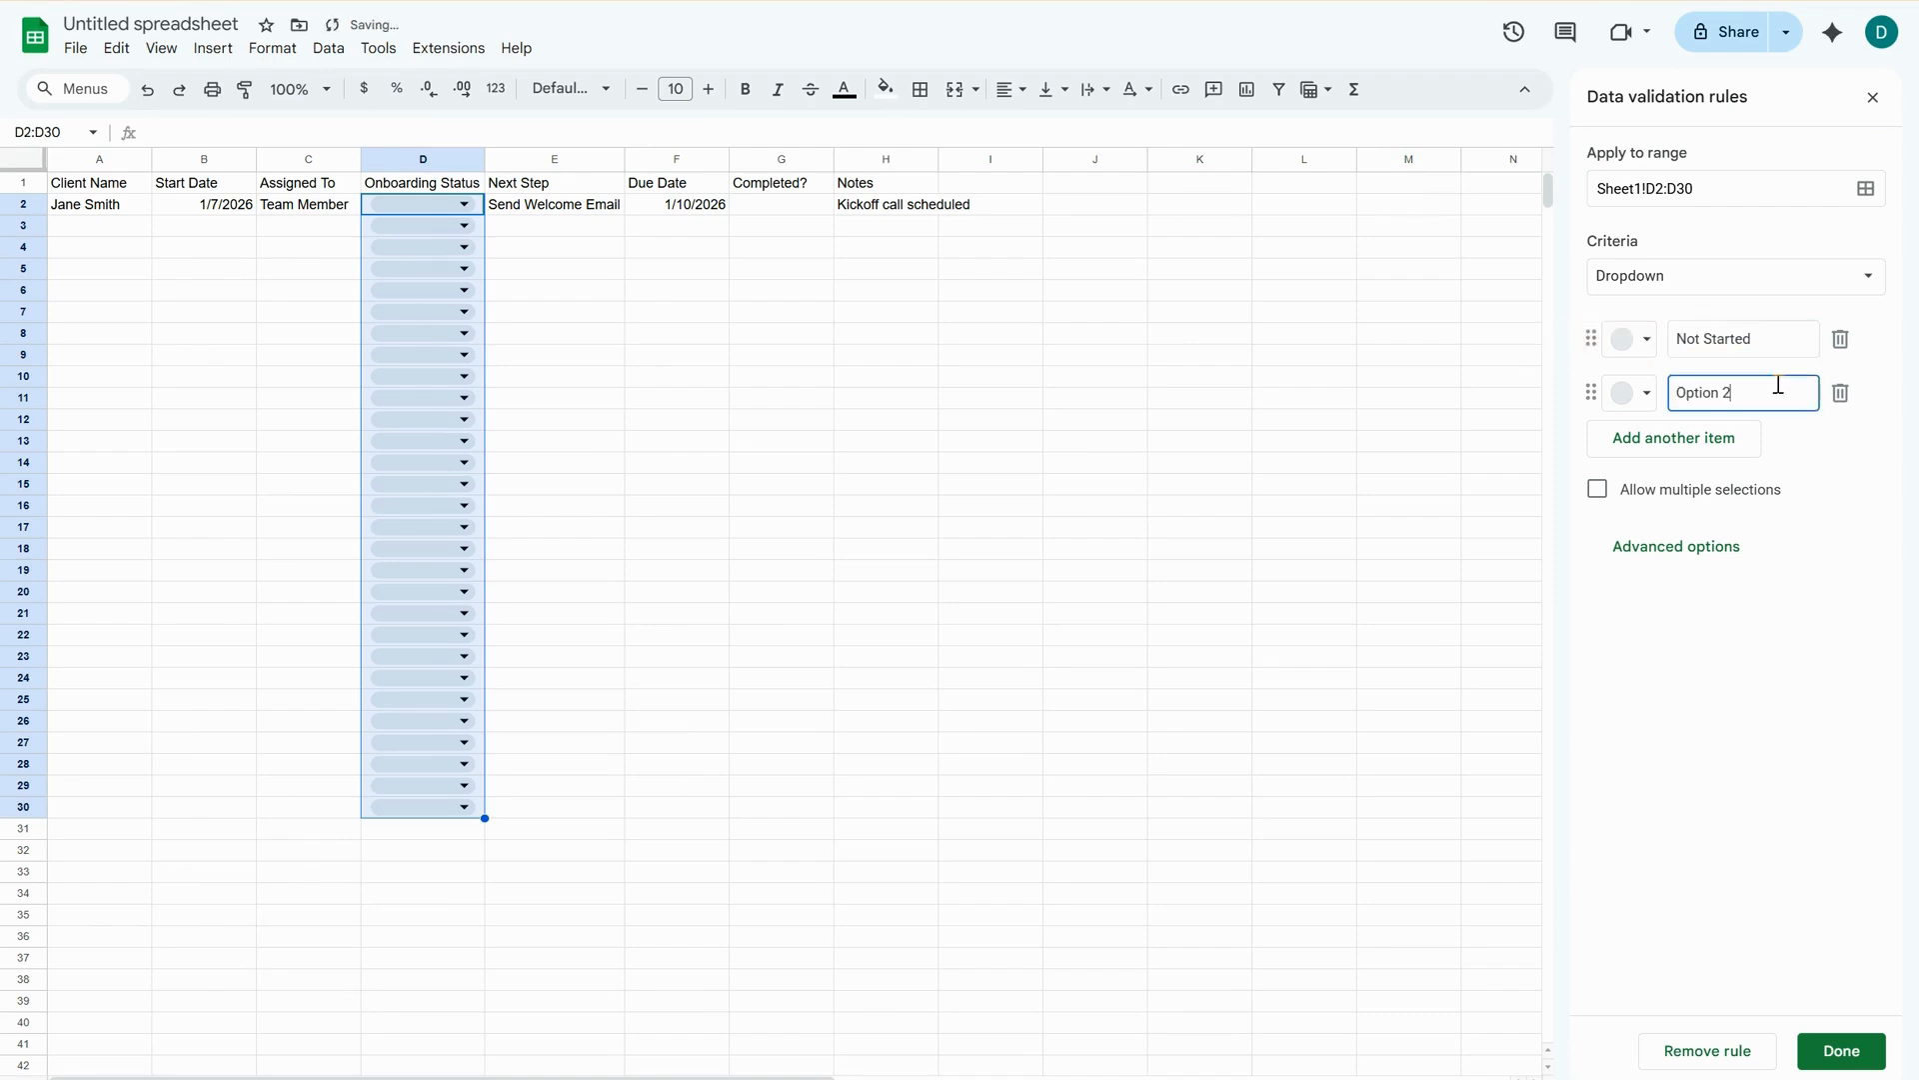
{"action": "type", "text": "Opt"}
{"action": "key", "text": "BackSpace"}
{"action": "key", "text": "BackSpace"}
{"action": "key", "text": "BackSpace"}
{"action": "type", "text": "In"}
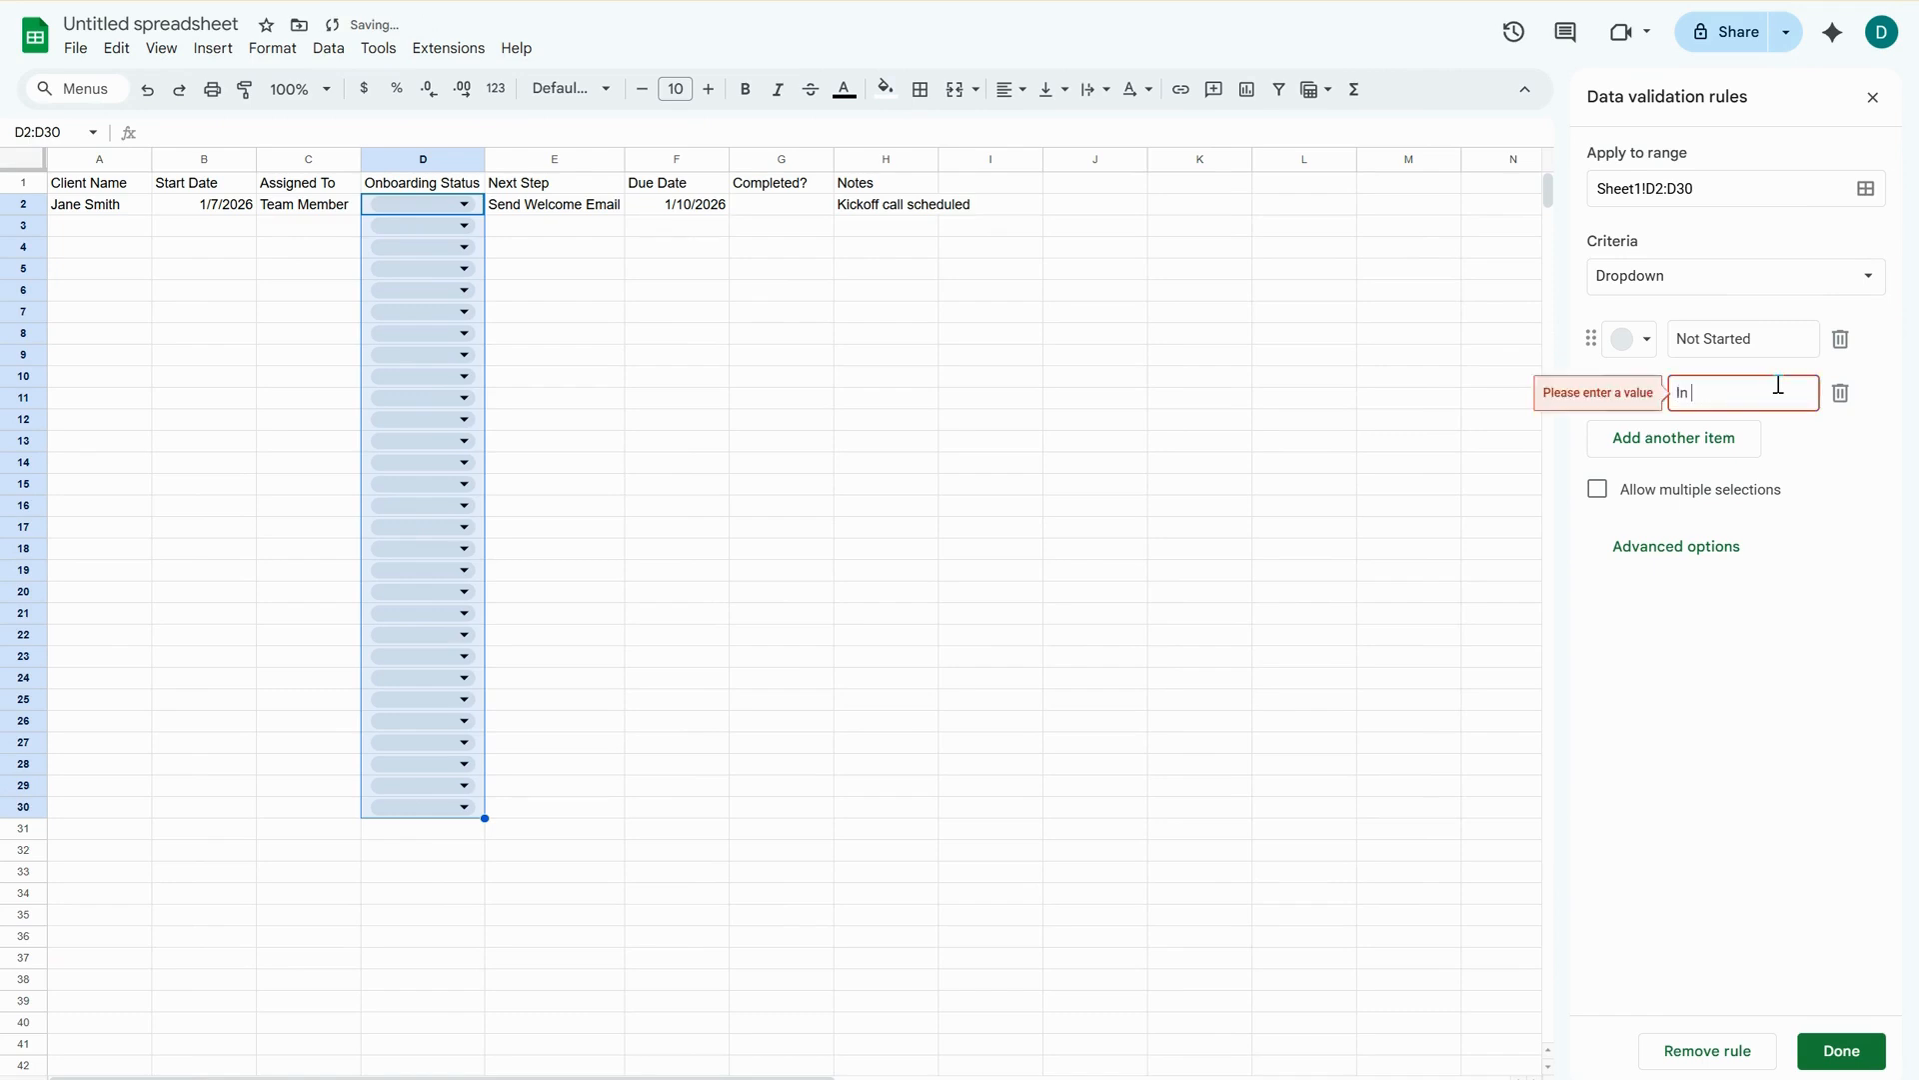
{"action": "type", "text": " Prog"}
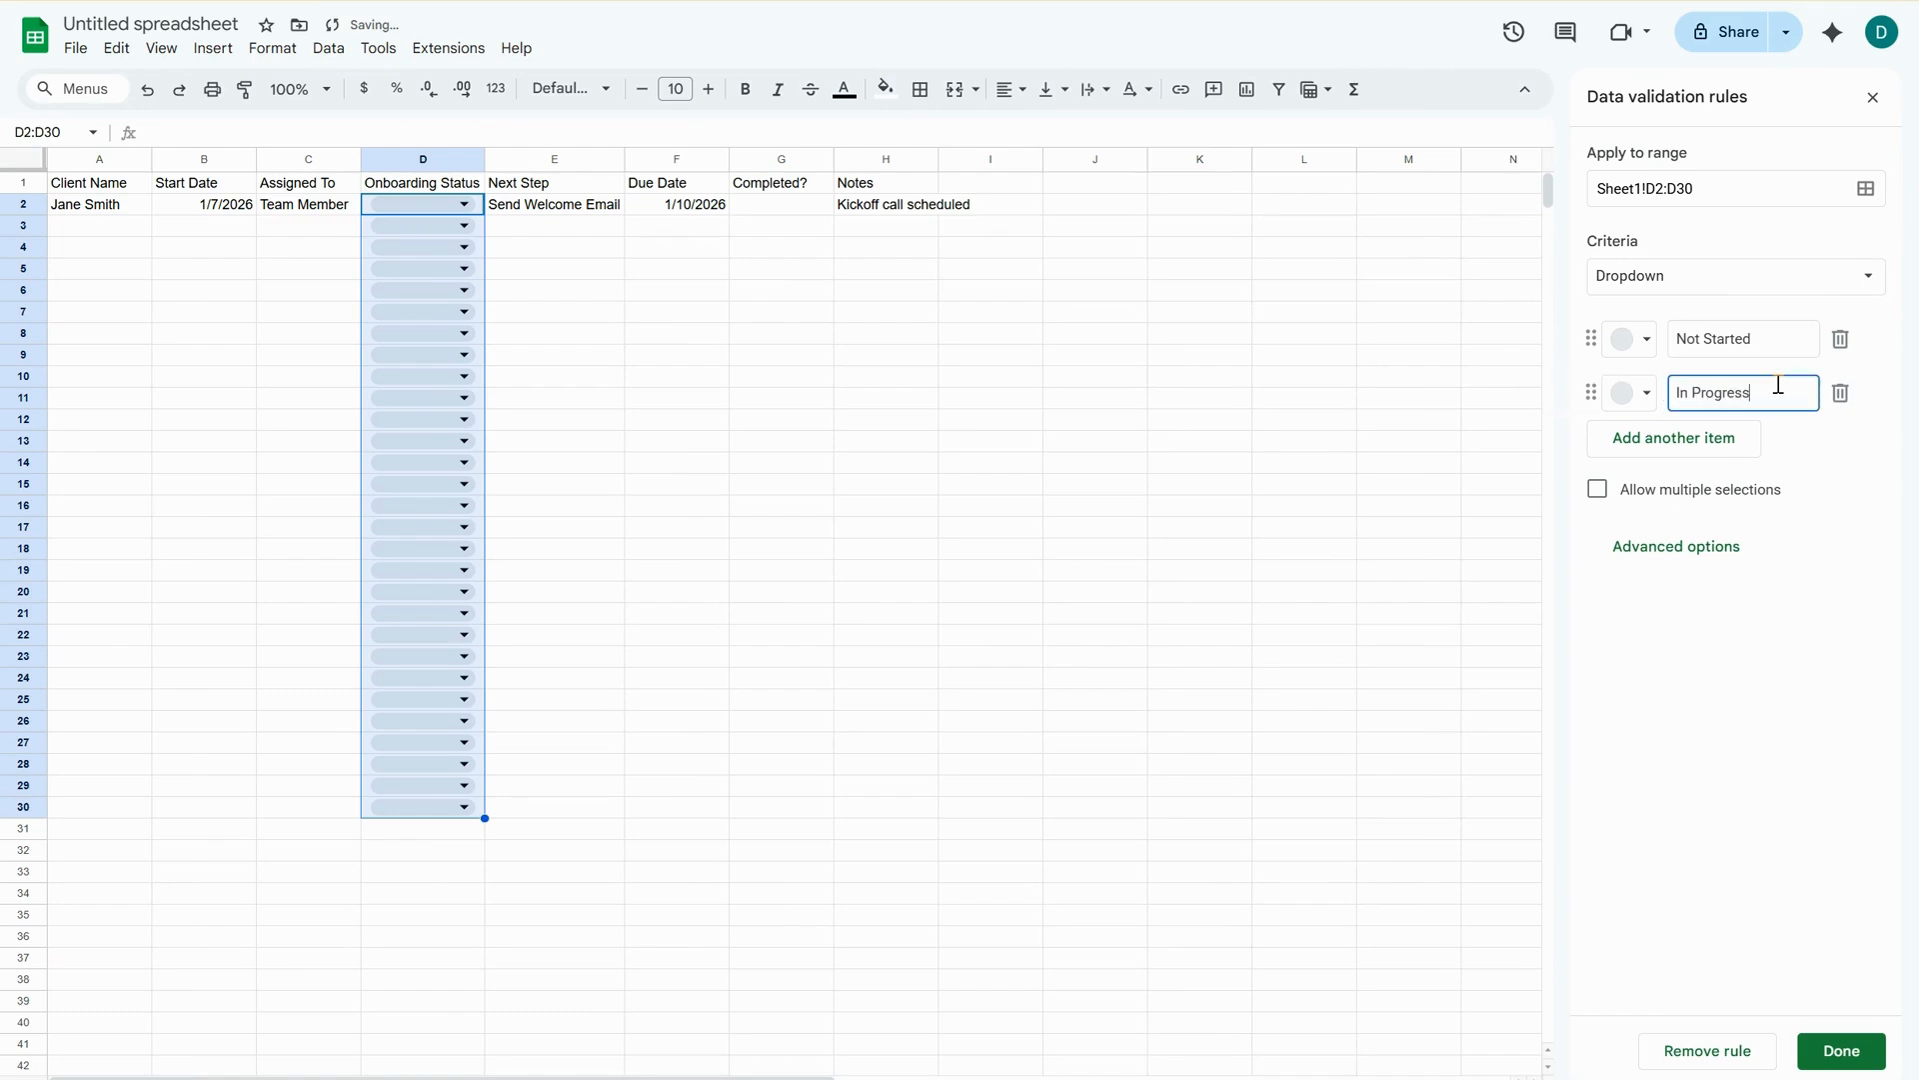
{"action": "type", "text": "ress"}
Add the dropdown options "Waiting on Client" and "Complete", then save the validation rule and close its settings.
{"action": "left_click", "coordinate": [1685, 436]}
{"action": "type", "text": "Waiting on Client"}
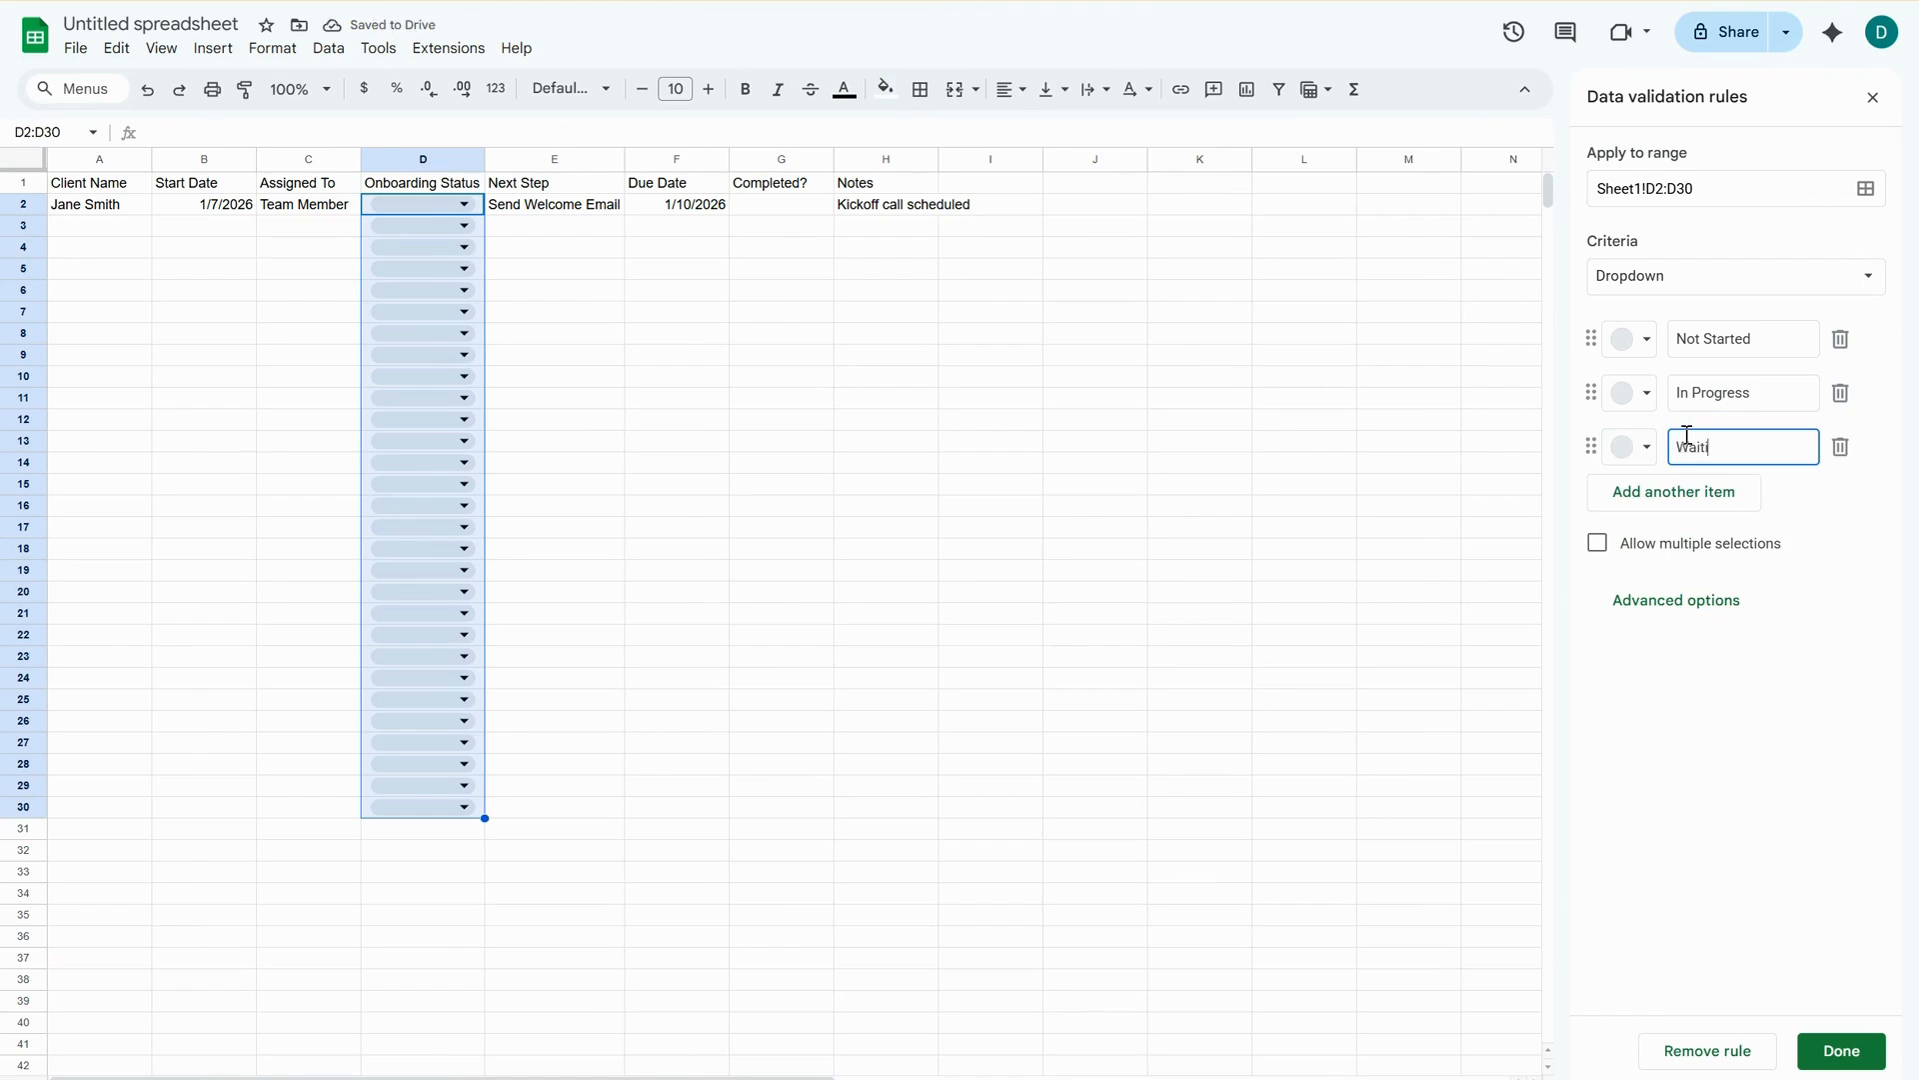
{"action": "left_click", "coordinate": [1683, 484]}
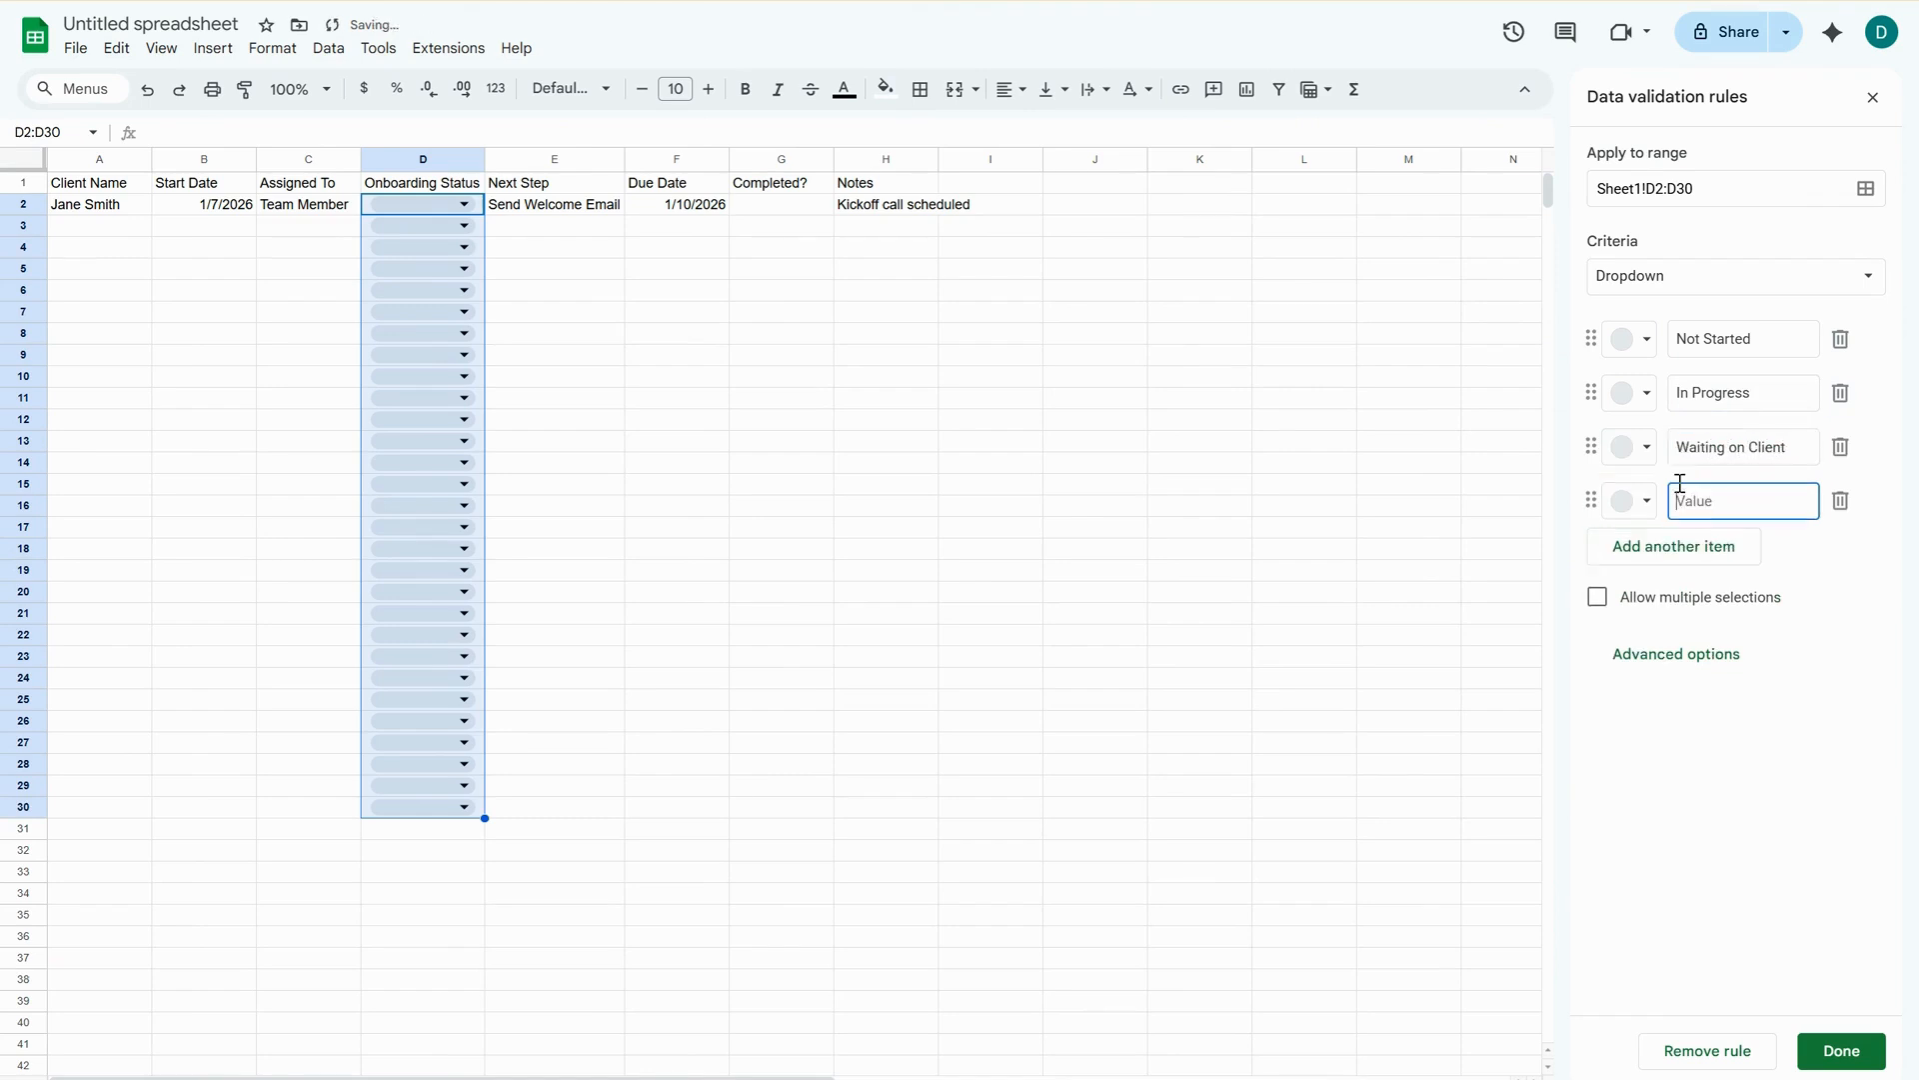
{"action": "type", "text": "Complete"}
{"action": "left_click", "coordinate": [1860, 1052]}
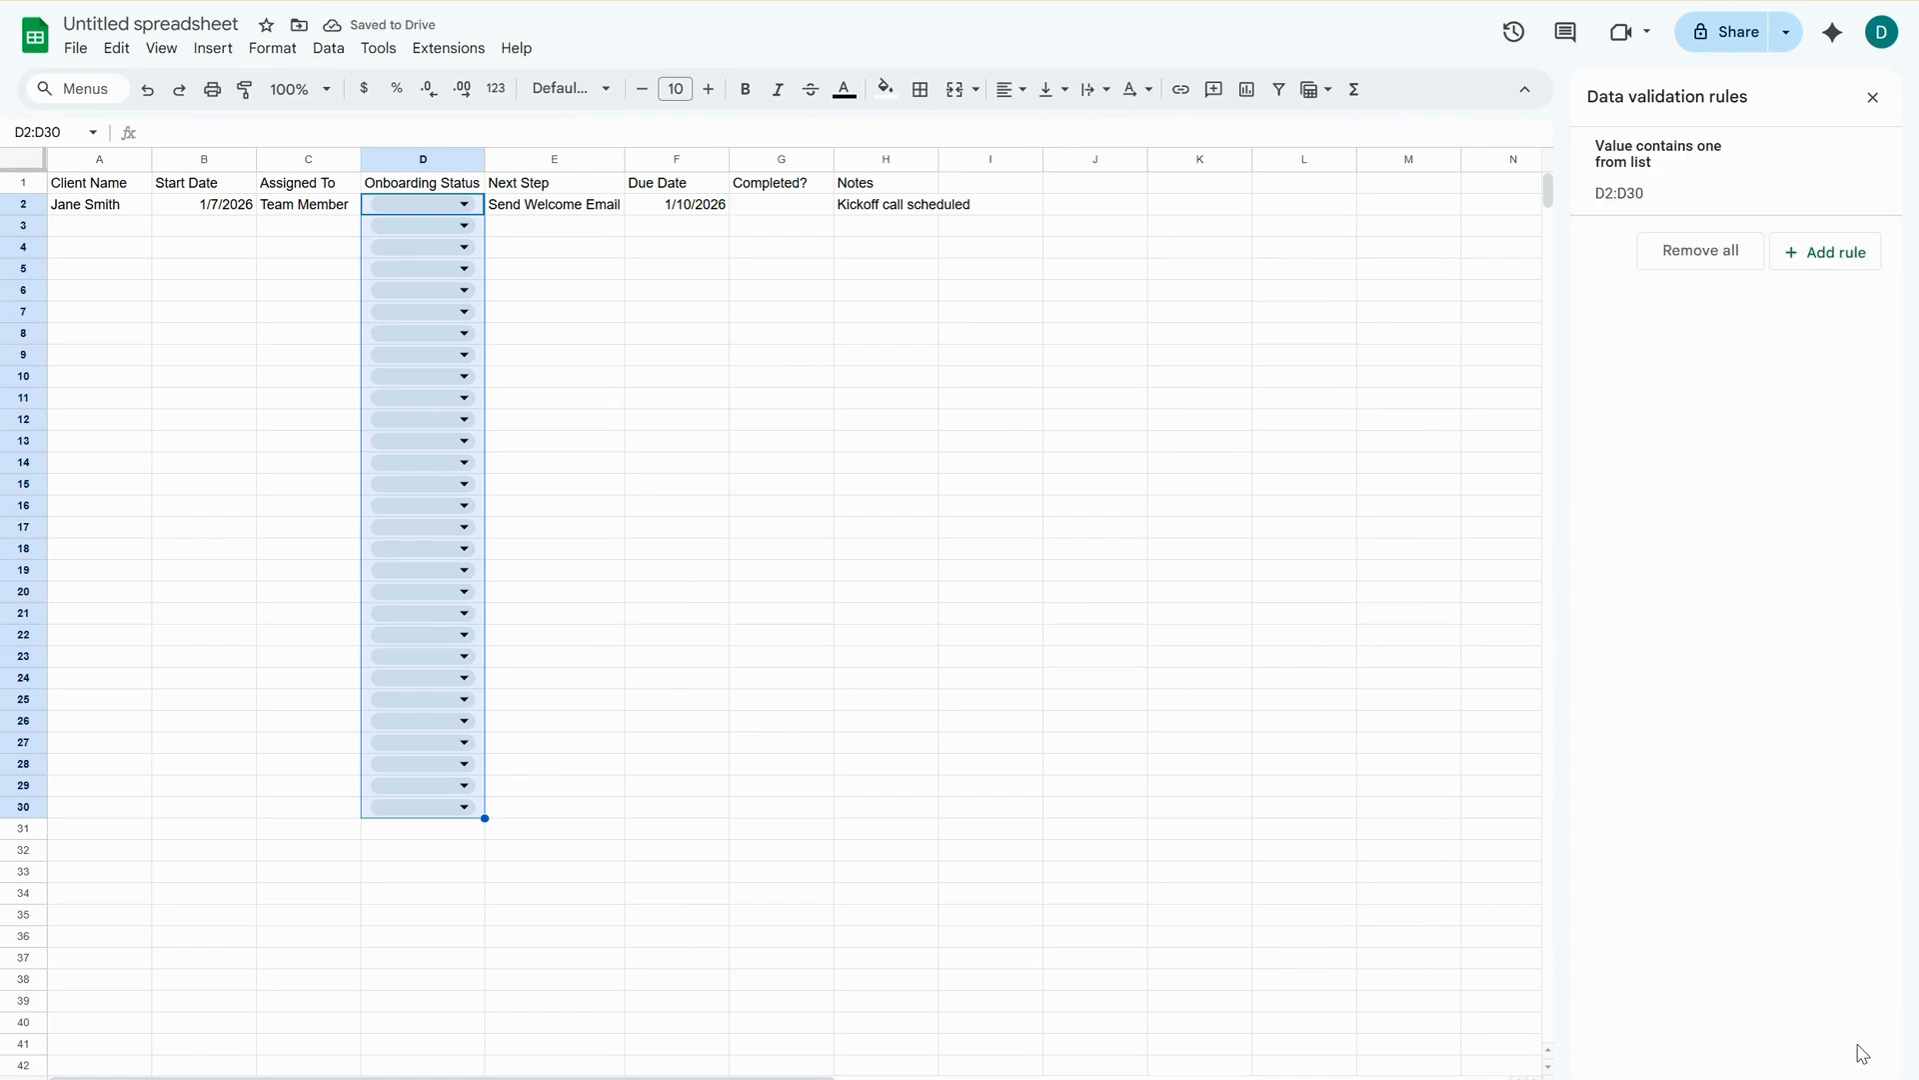
{"action": "left_click", "coordinate": [1874, 96]}
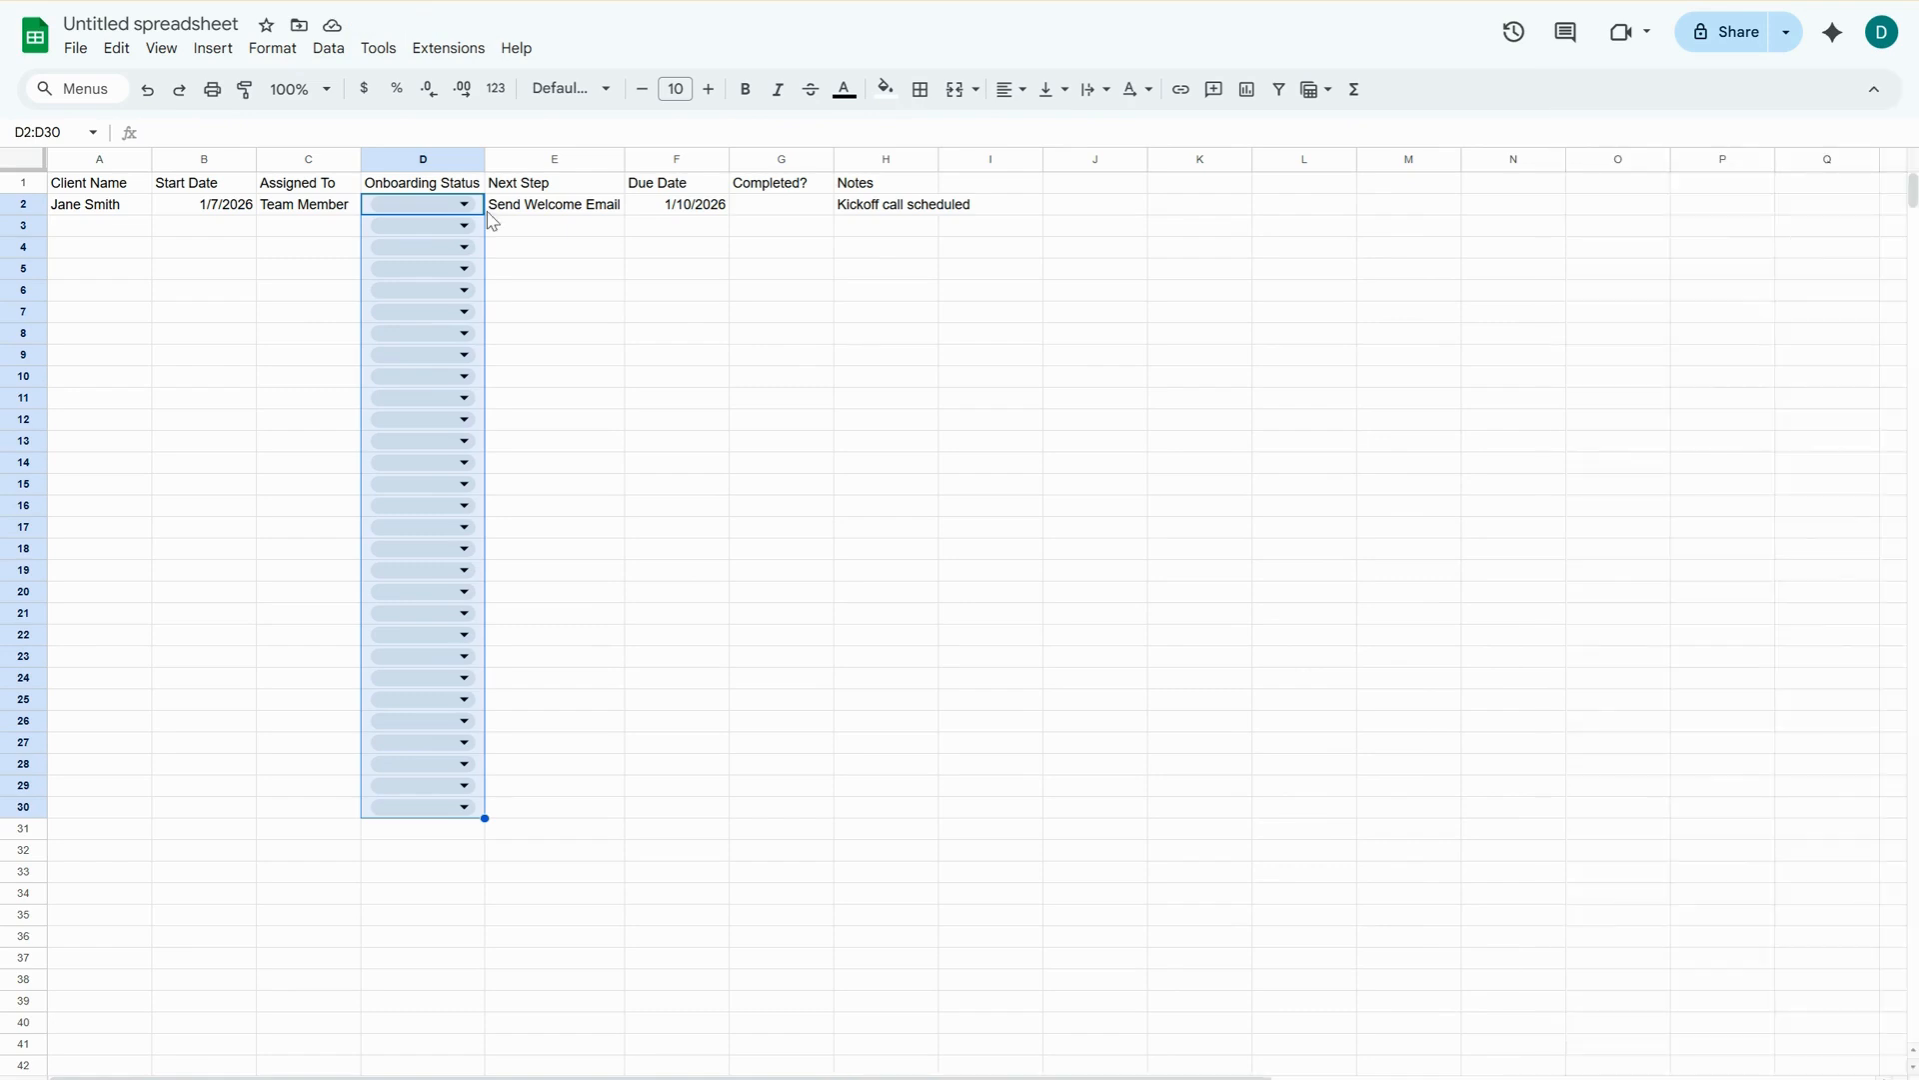
Set the Onboarding Status in cell D2 to "Waiting on Client".
{"action": "left_click", "coordinate": [455, 204]}
{"action": "left_click", "coordinate": [440, 299]}
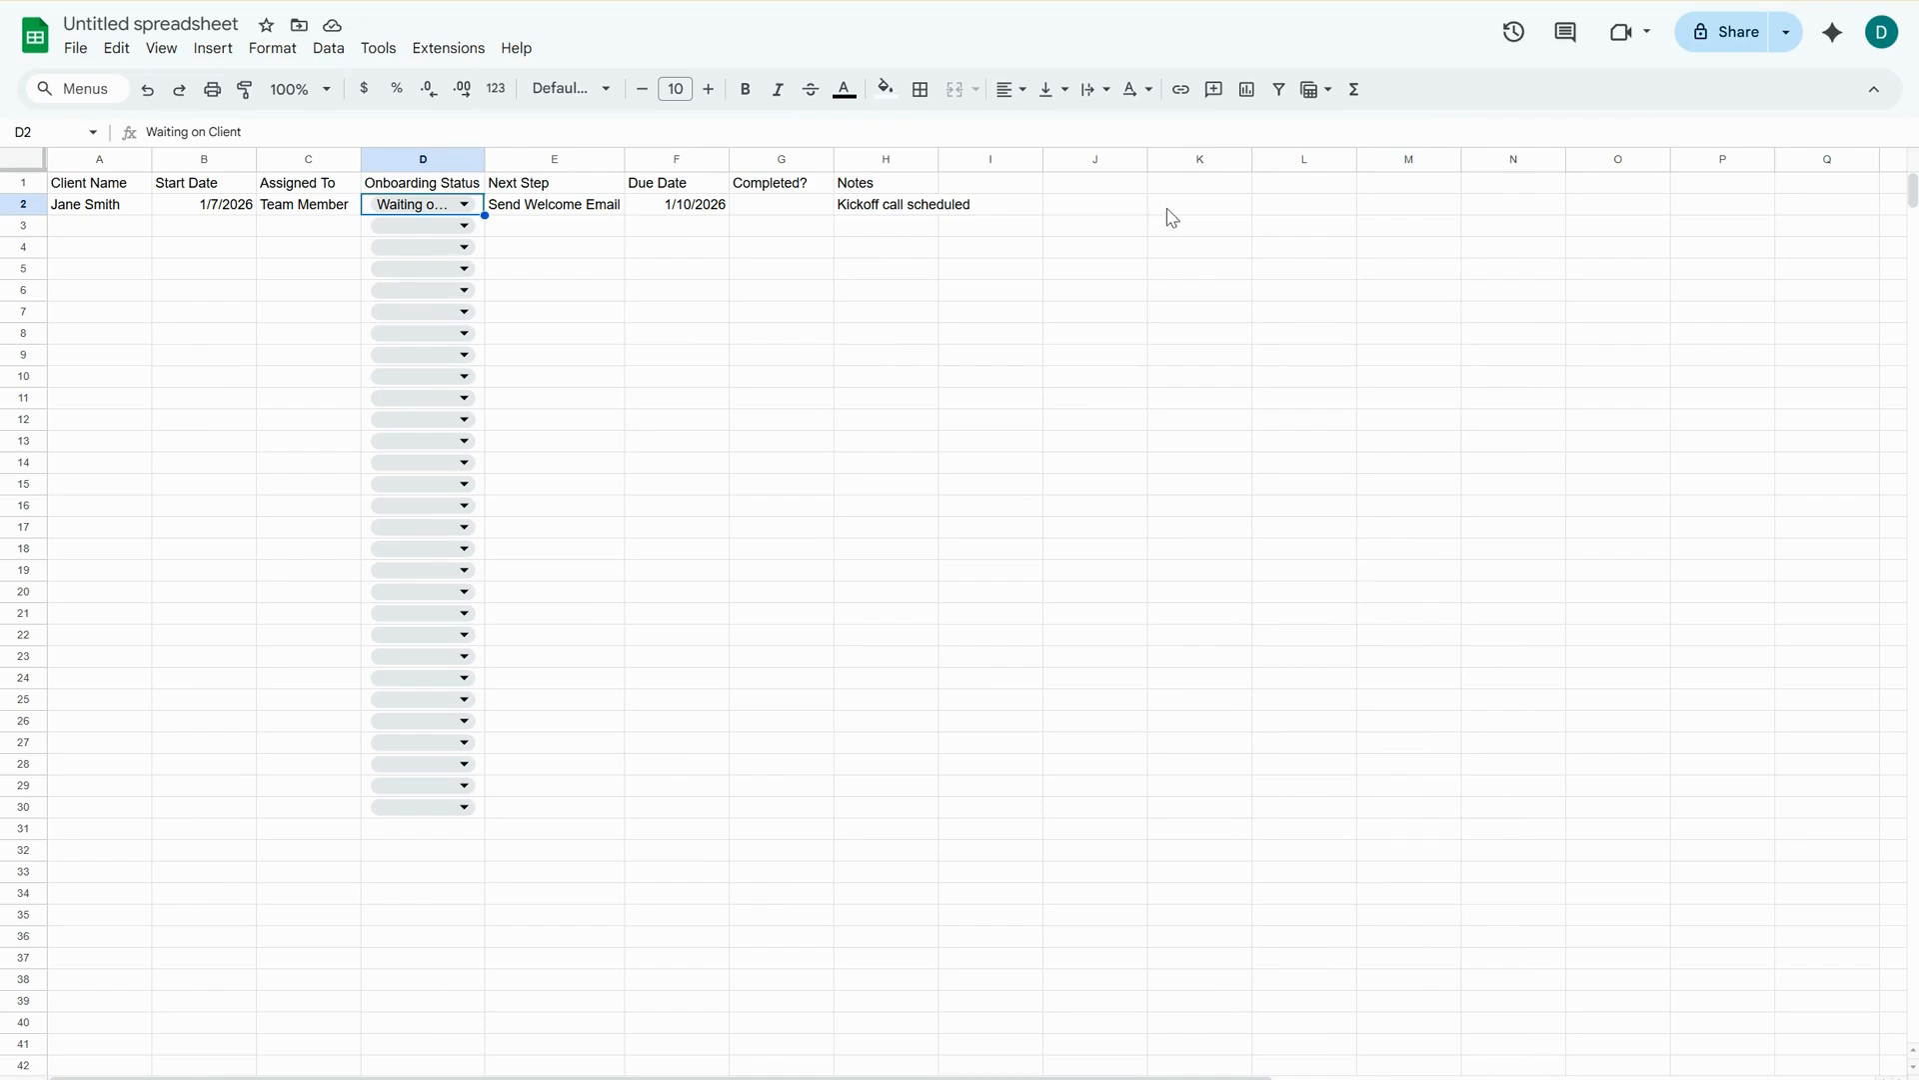
{"action": "left_click_drag", "start_coordinate": [442, 205], "coordinate": [419, 316]}
{"action": "left_click", "coordinate": [296, 330]}
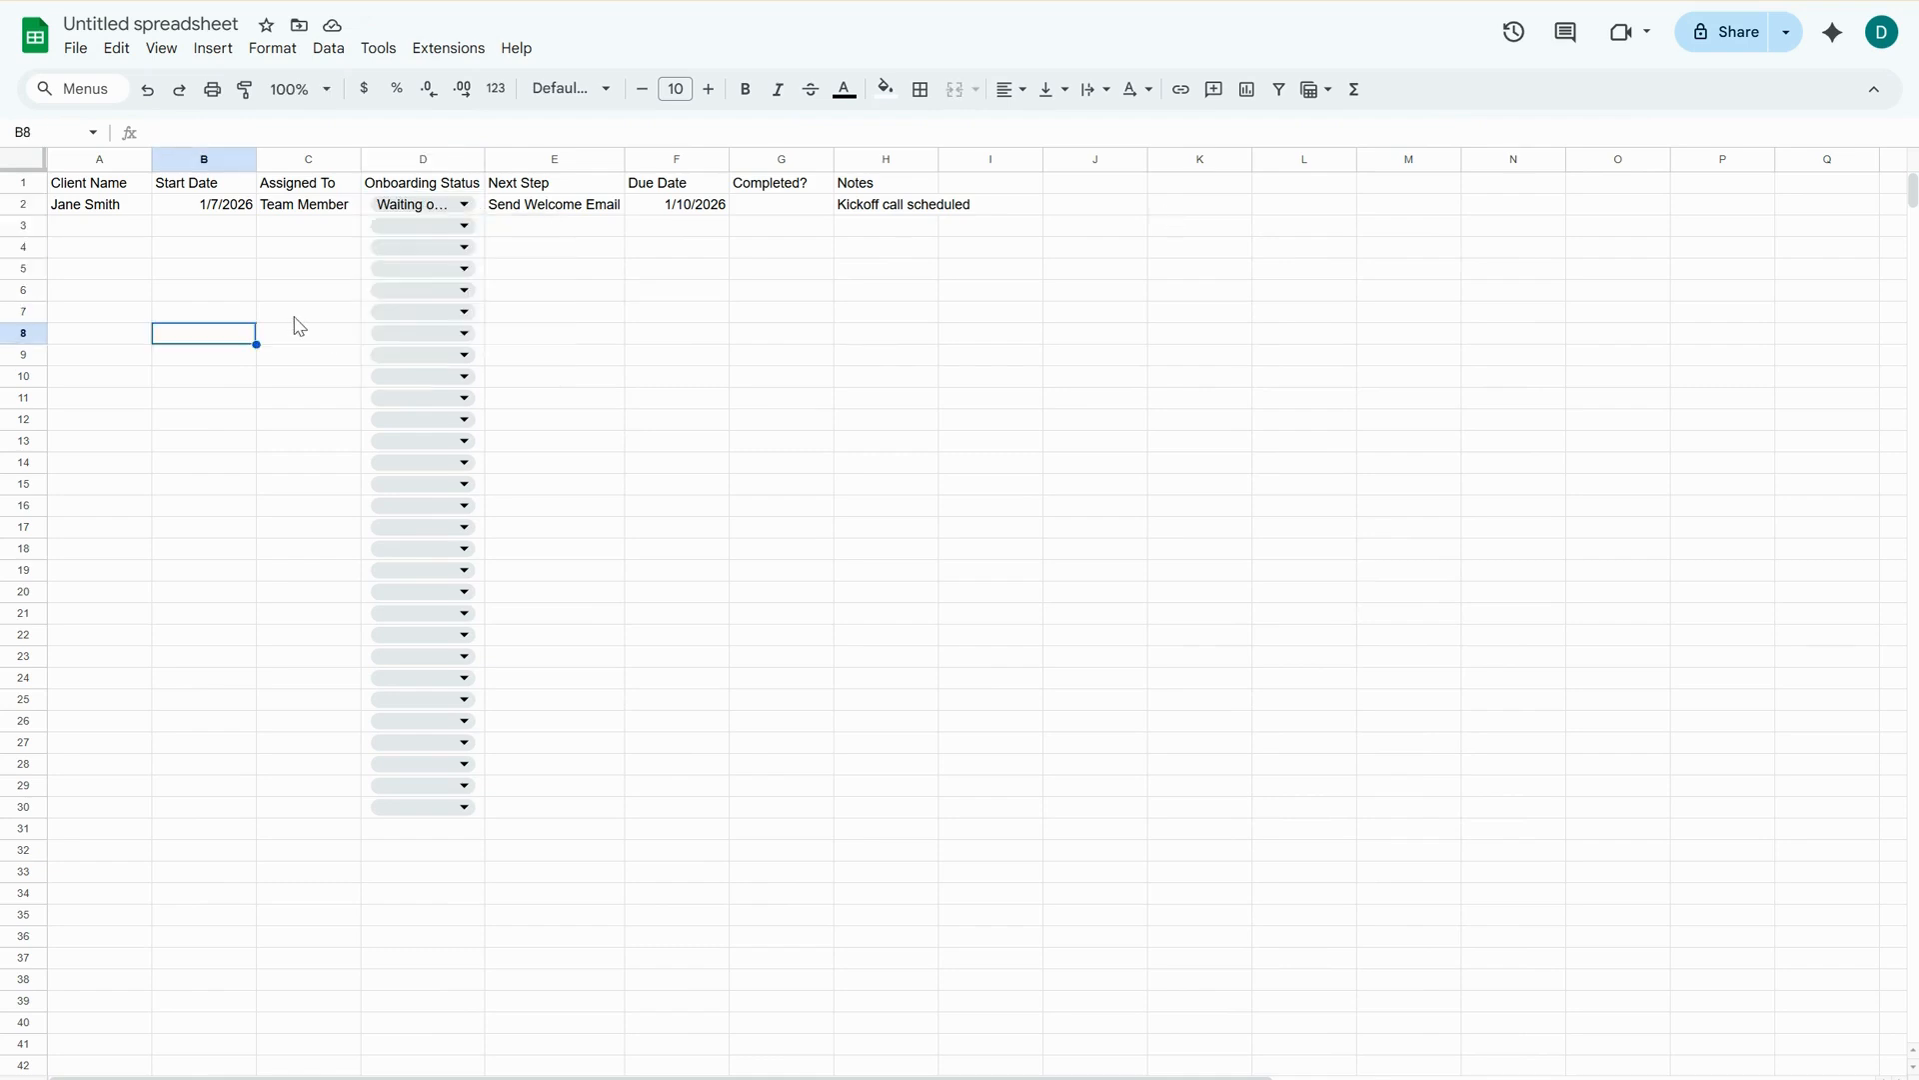
{"action": "left_click", "coordinate": [420, 204]}
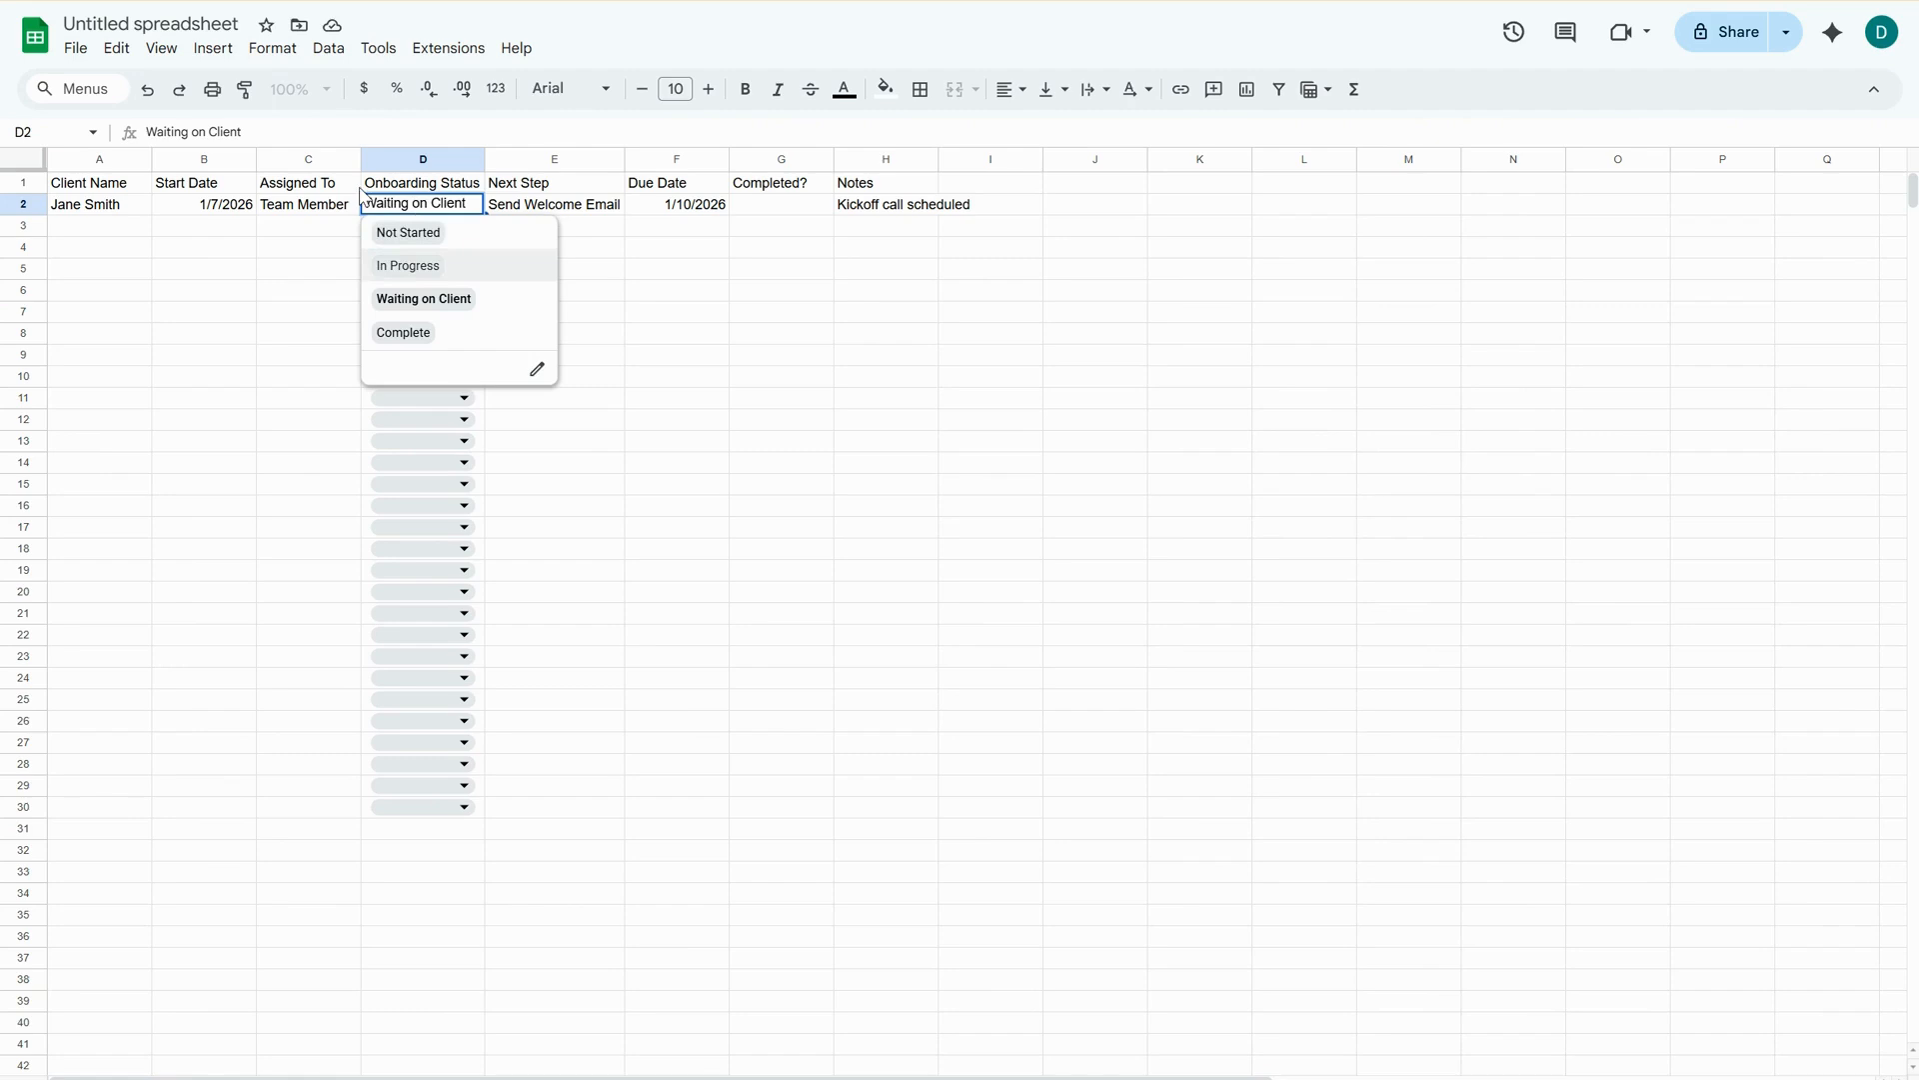
{"action": "left_click_drag", "start_coordinate": [263, 284], "coordinate": [250, 291]}
Add a conditional format rule to D2:D30 that gives text exactly "Complete" the default green fill.
{"action": "left_click", "coordinate": [388, 838]}
{"action": "key", "text": "Up"}
{"action": "key", "text": "ctrl+shift+Up"}
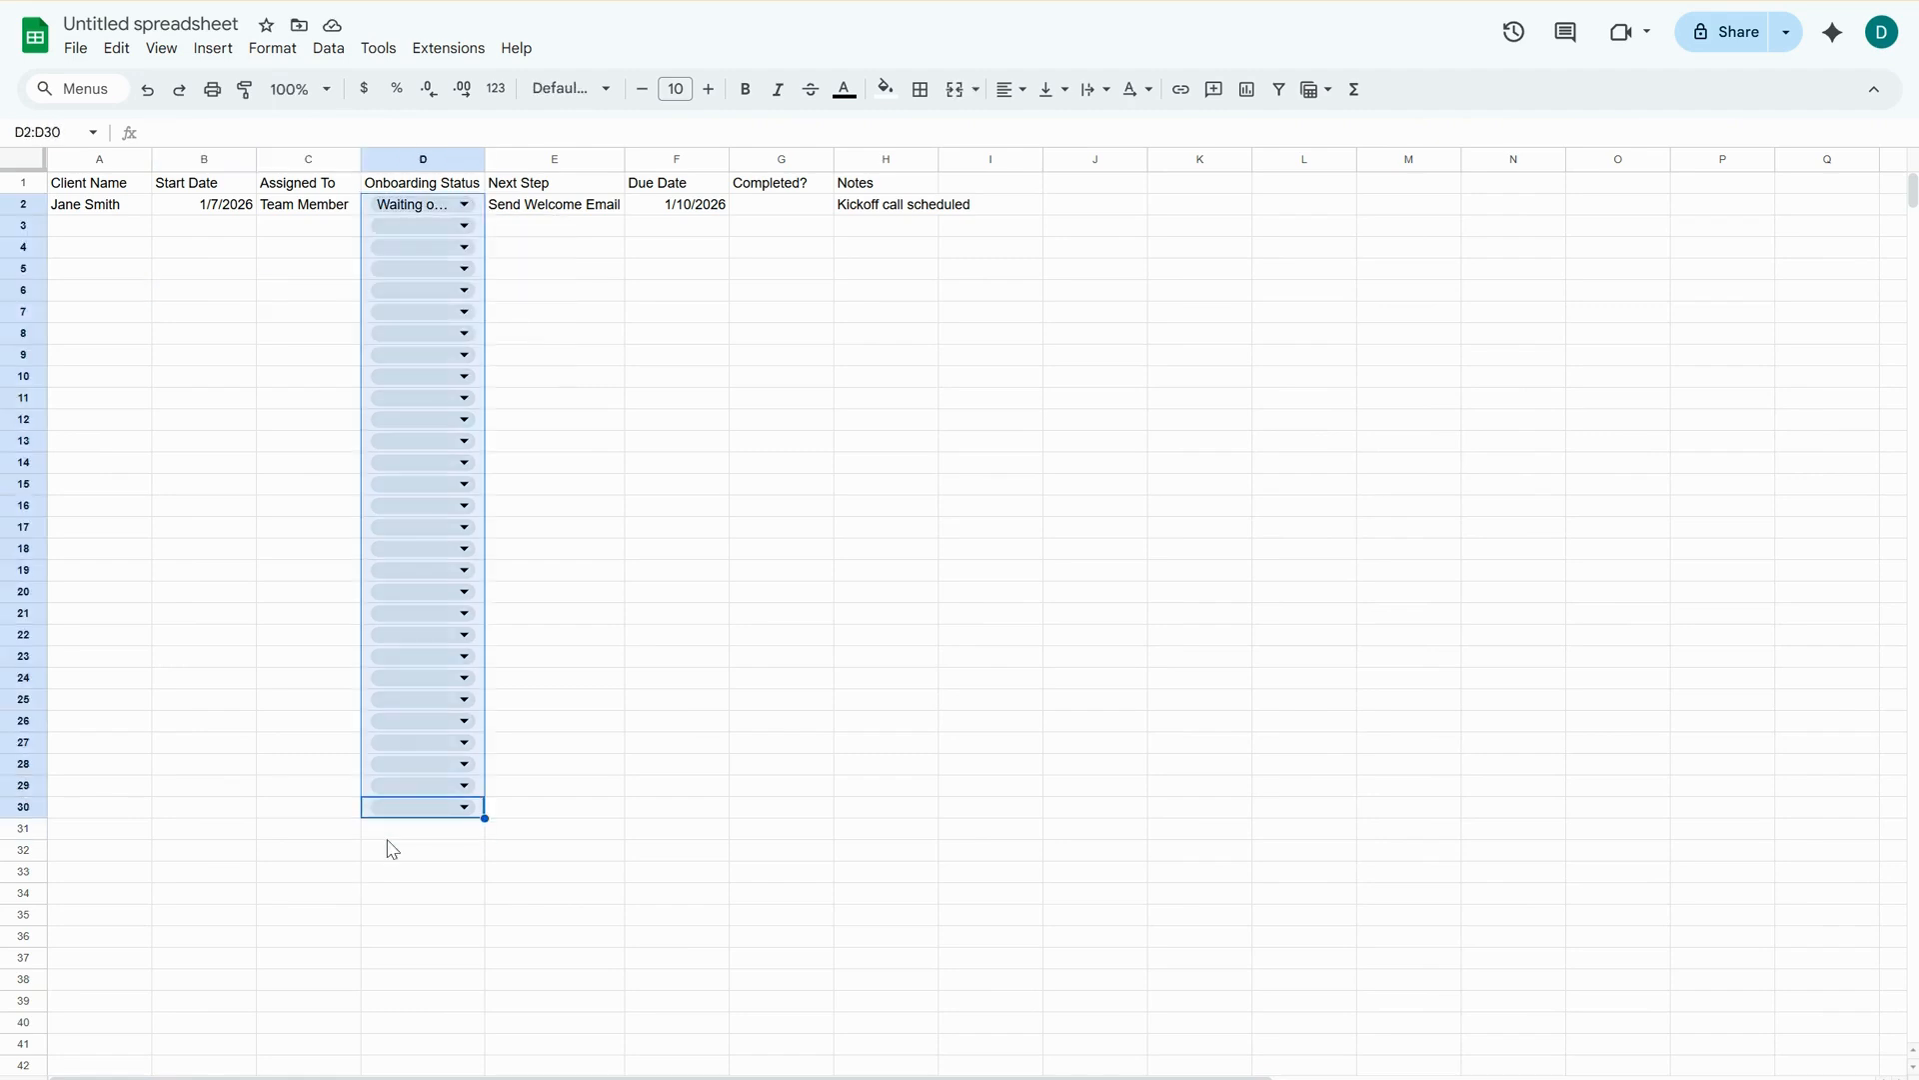
{"action": "left_click", "coordinate": [272, 48]}
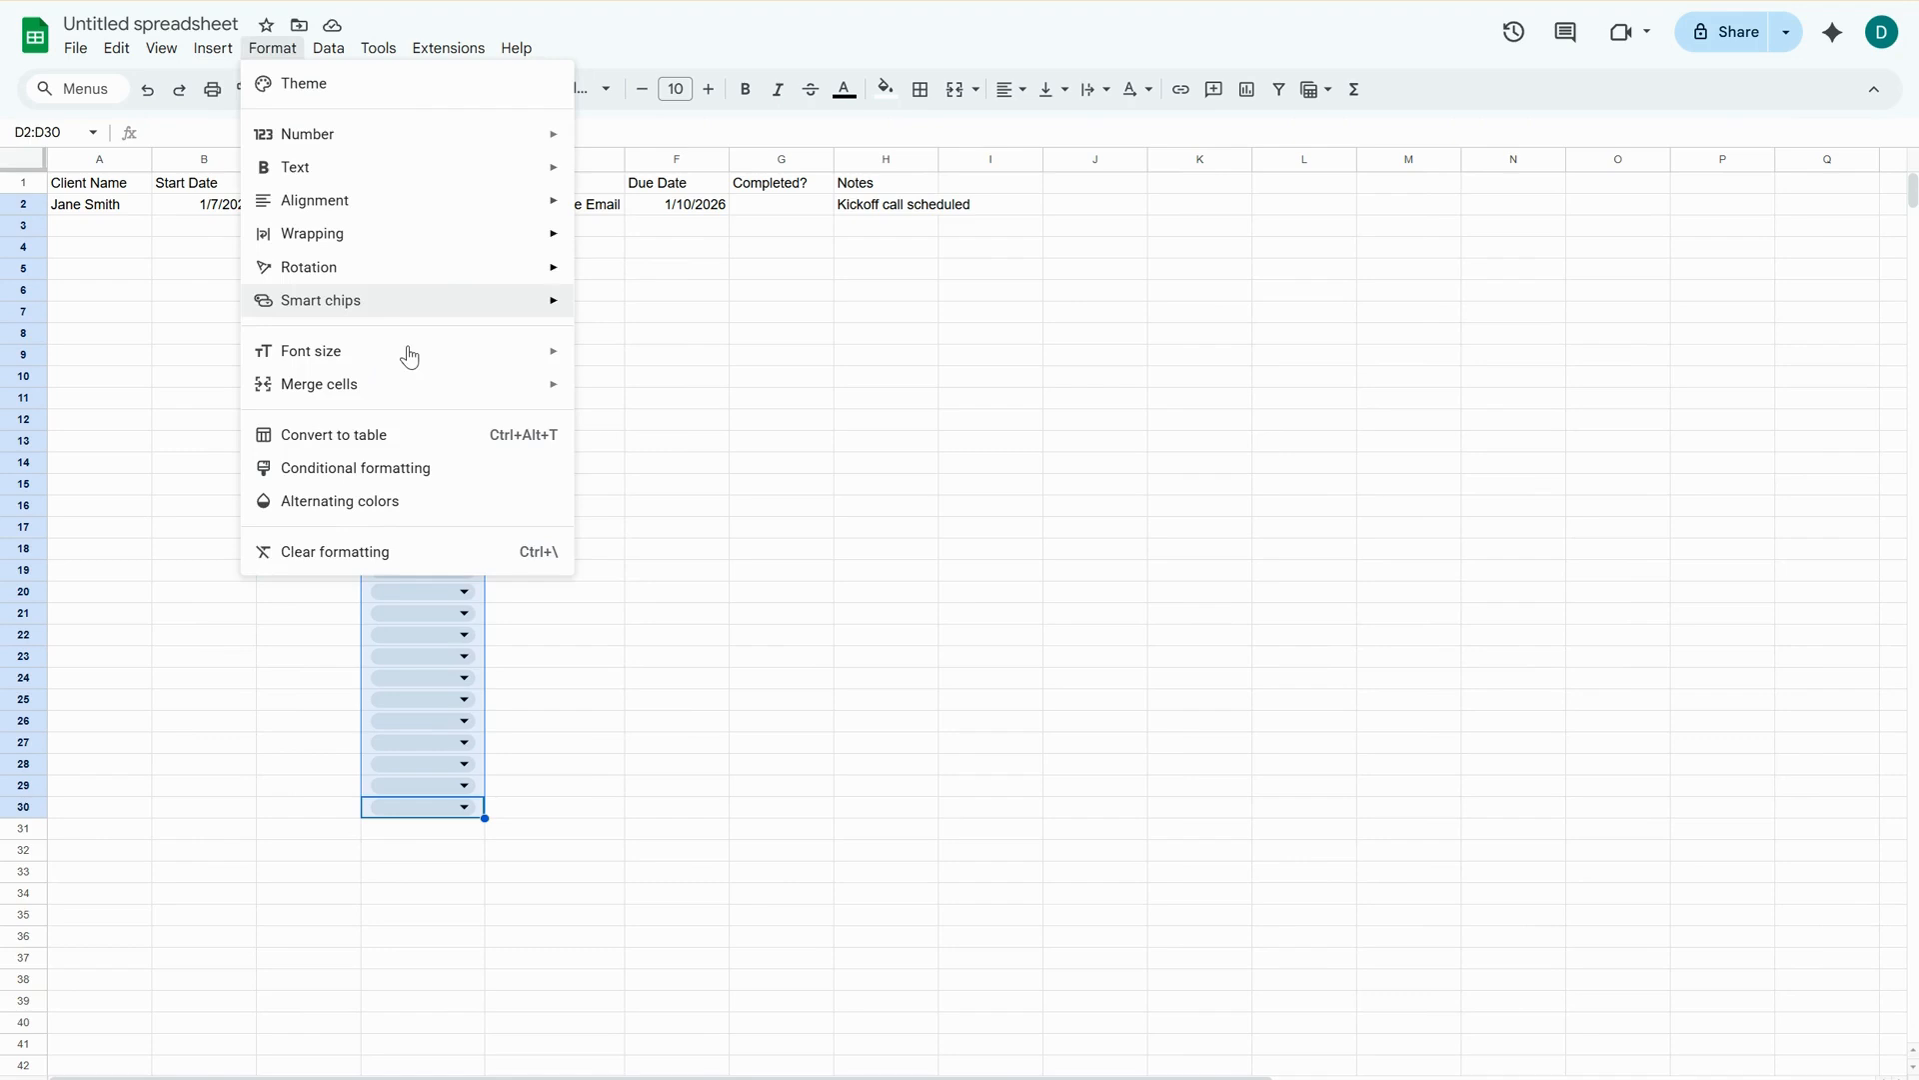
{"action": "left_click", "coordinate": [416, 467]}
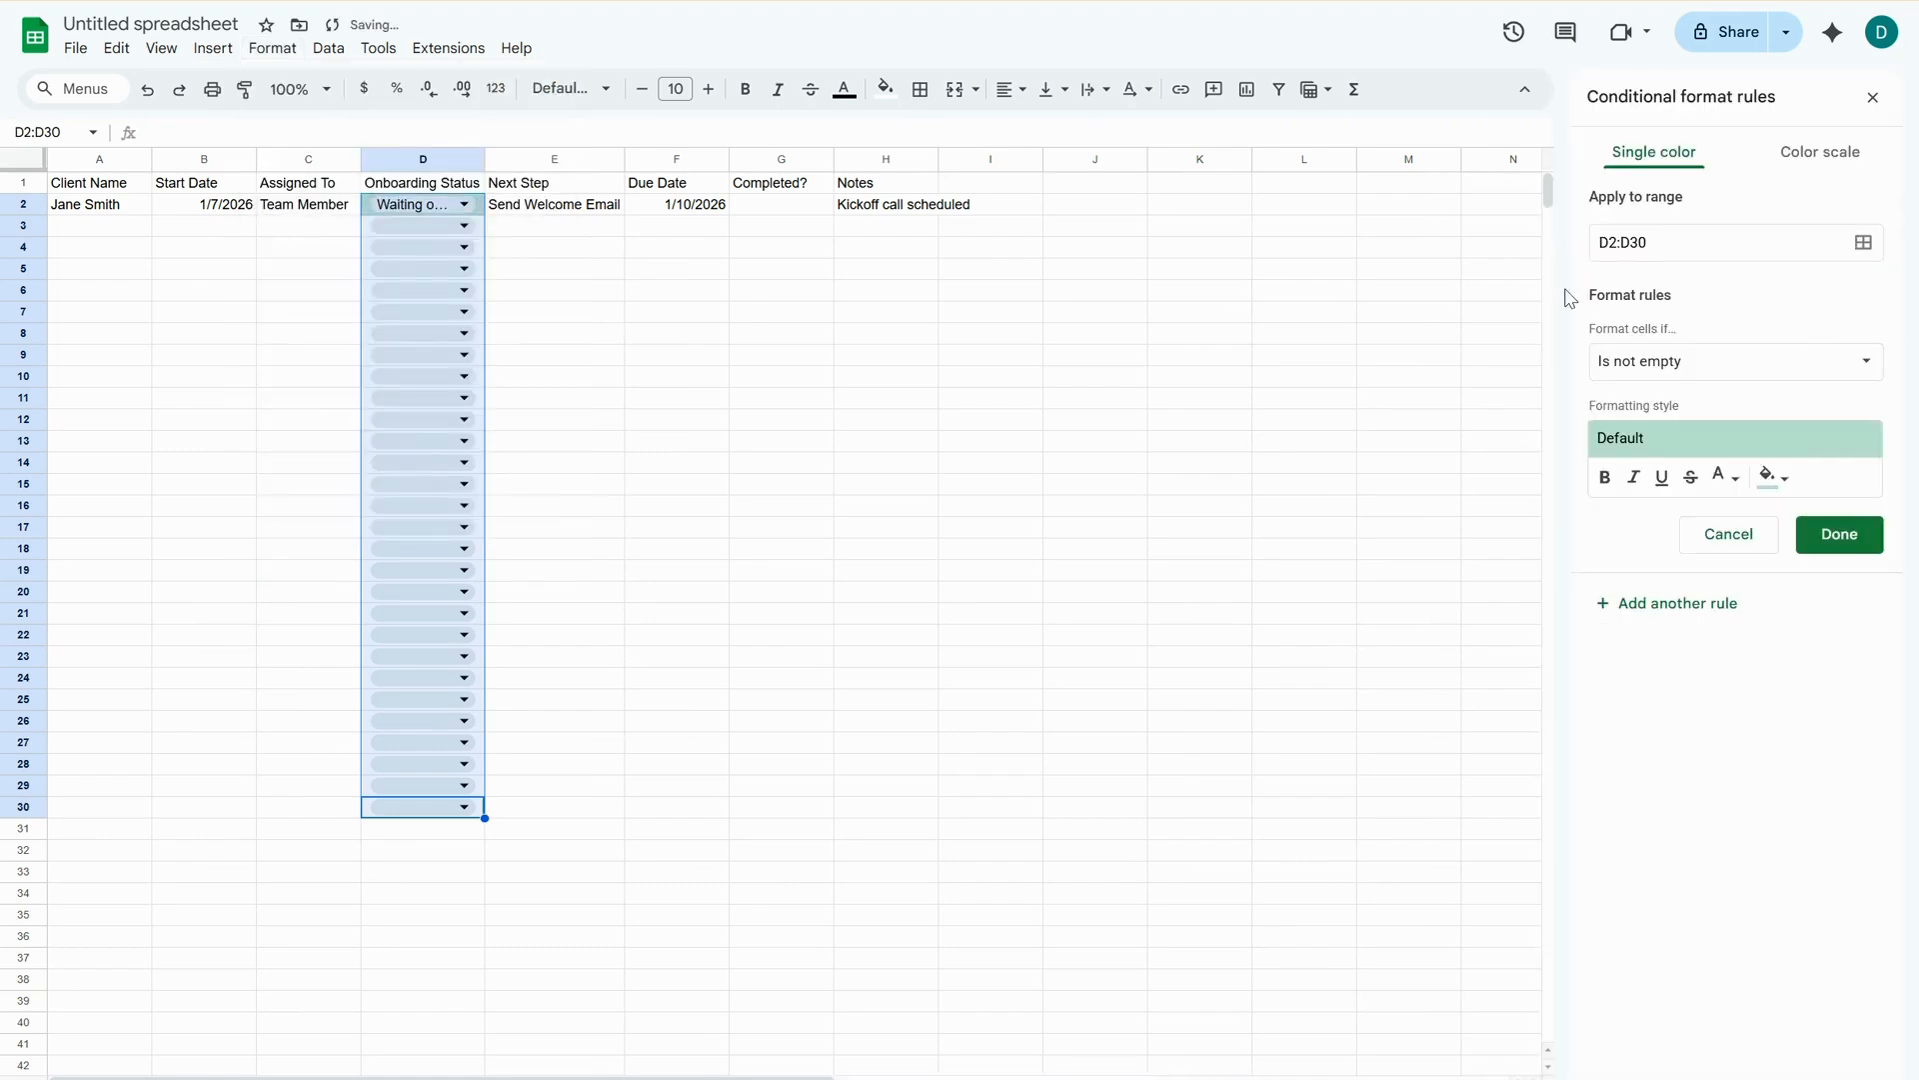
{"action": "left_click", "coordinate": [1688, 361]}
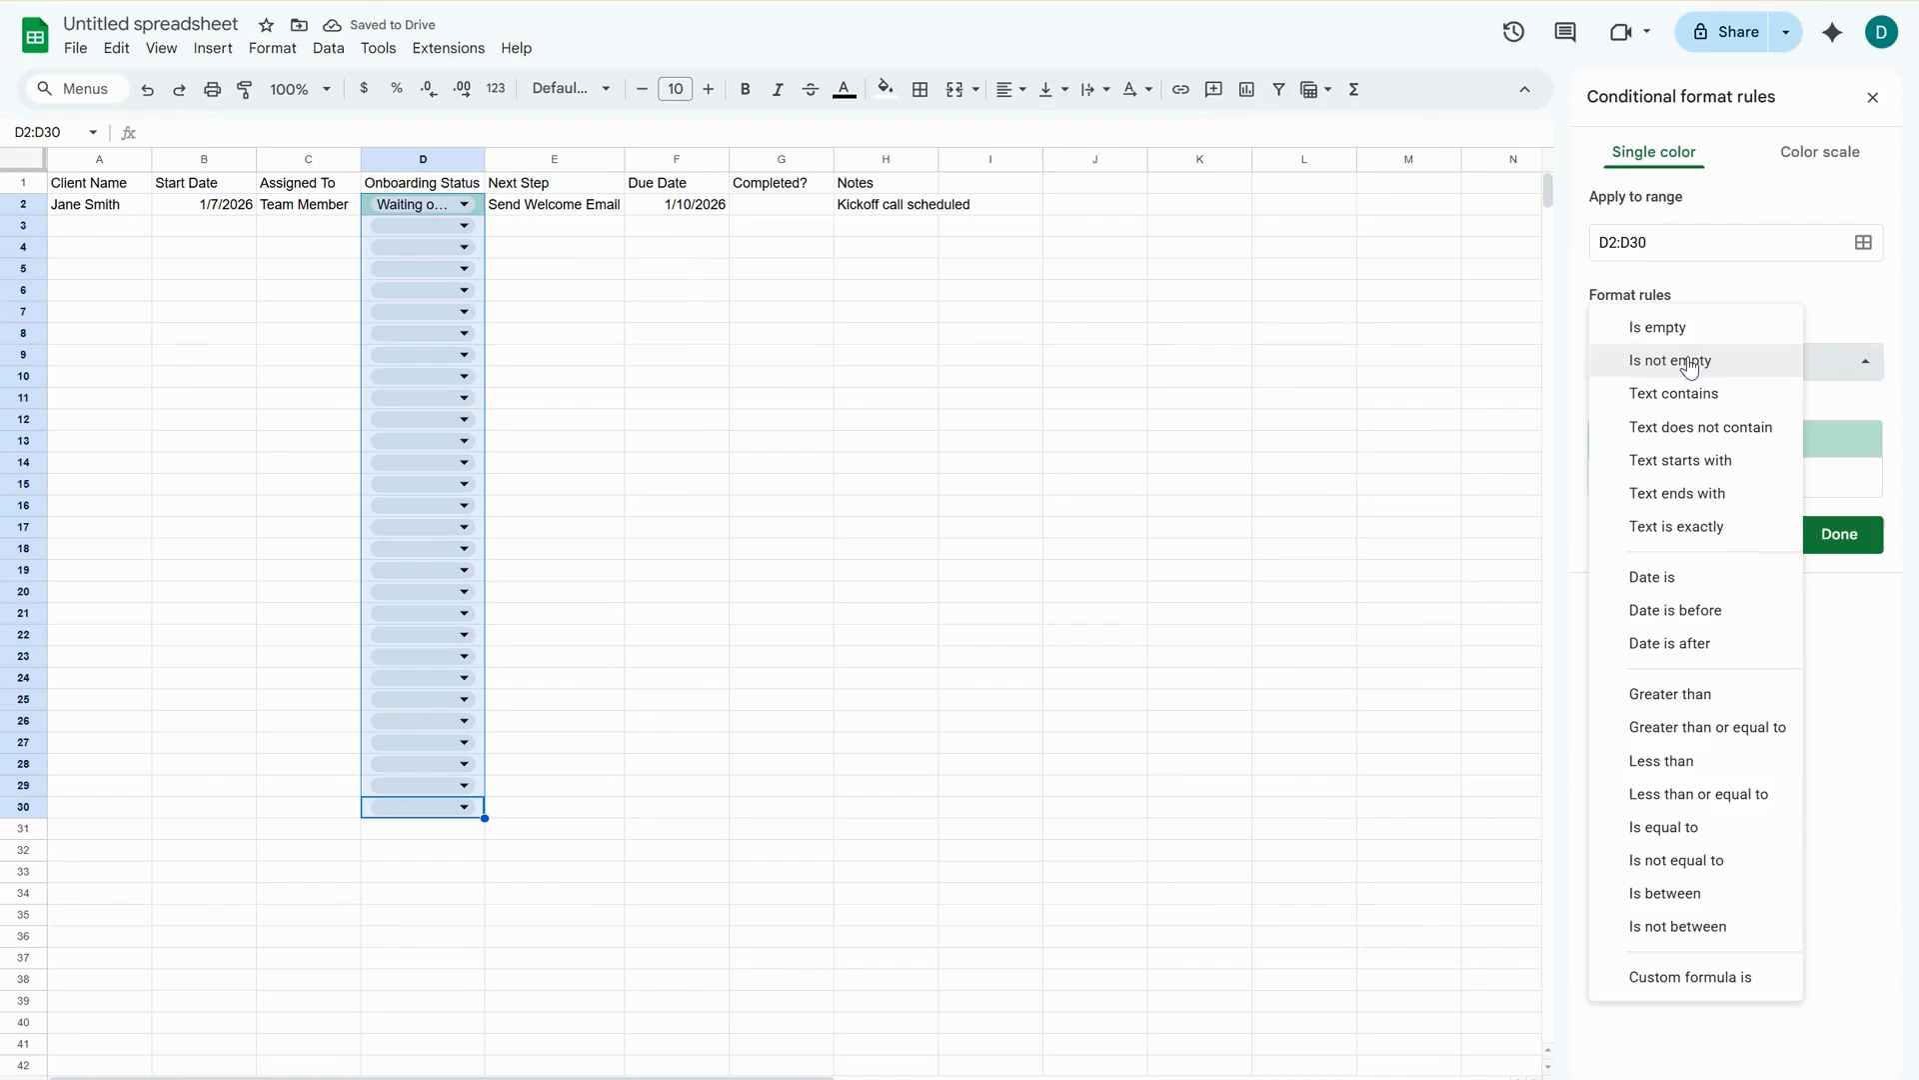
{"action": "left_click", "coordinate": [1689, 527]}
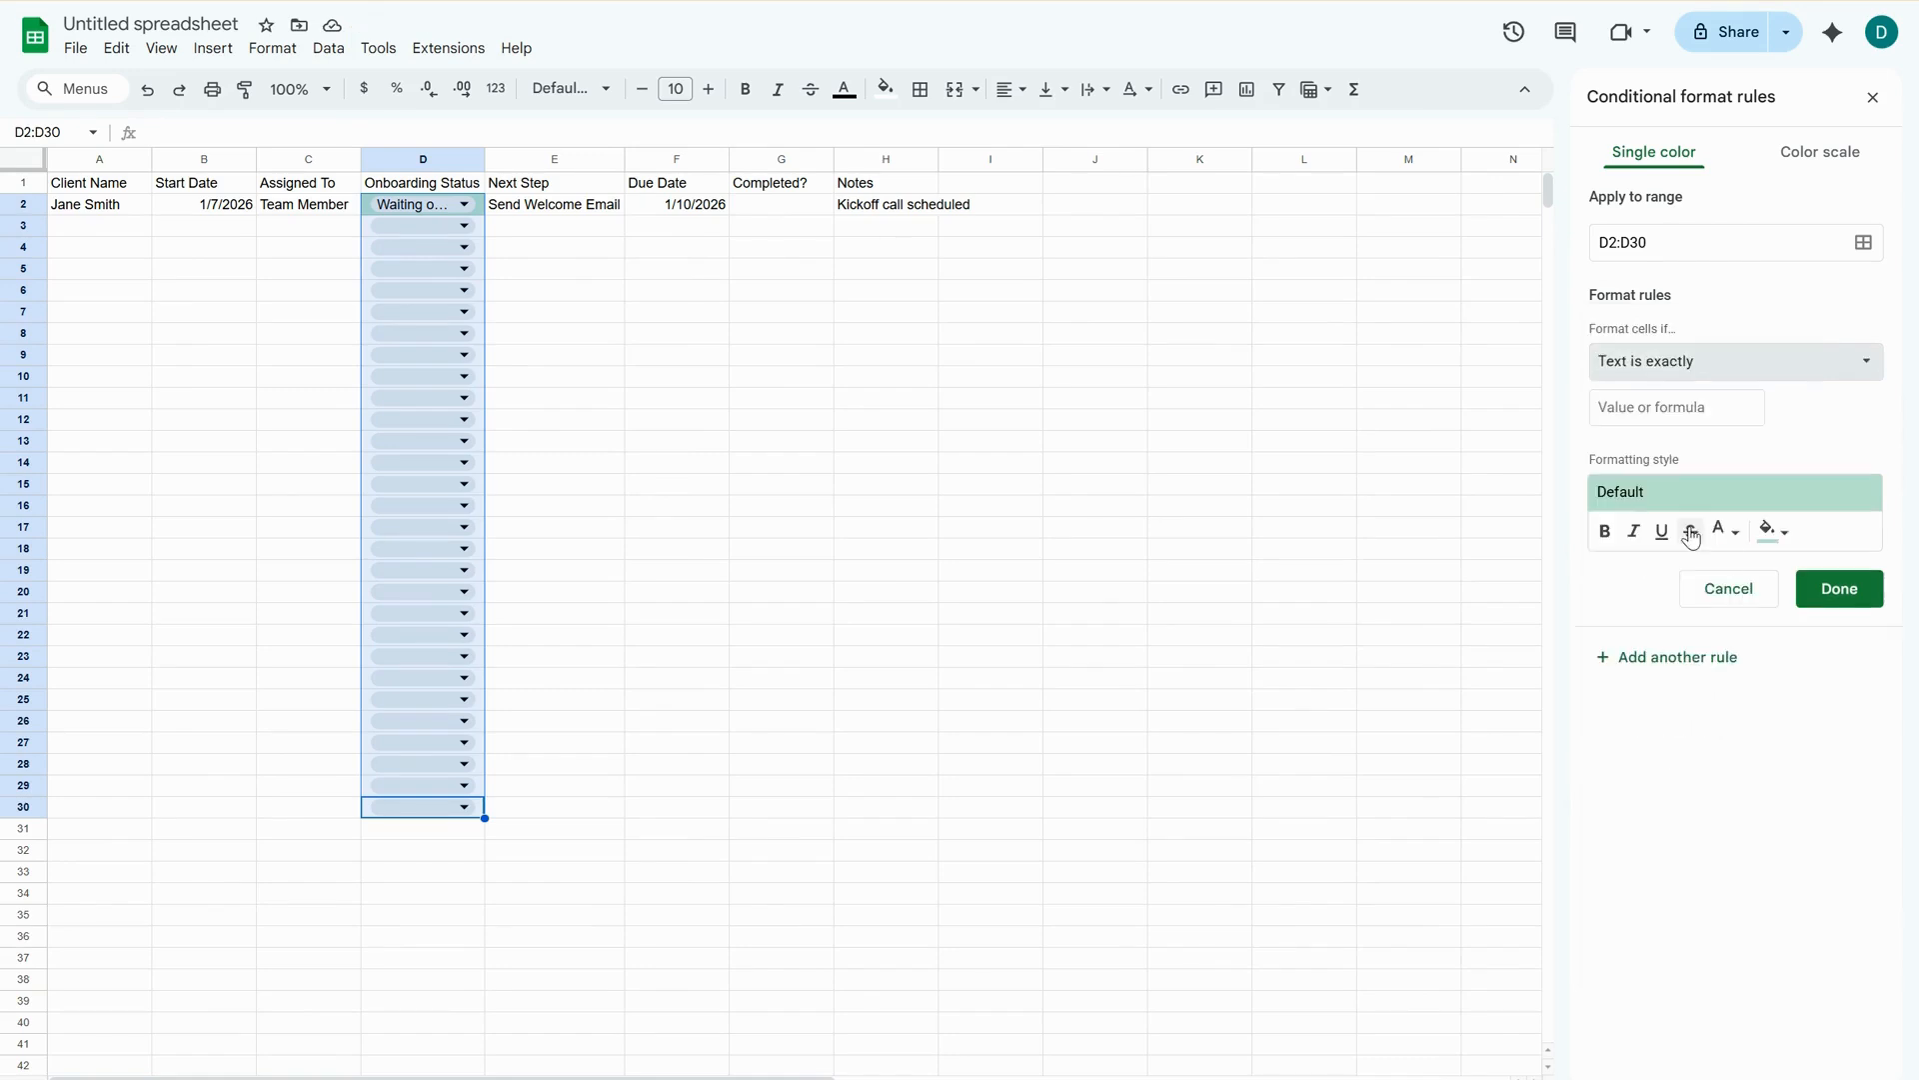
{"action": "left_click", "coordinate": [1684, 410]}
{"action": "type", "text": "C"}
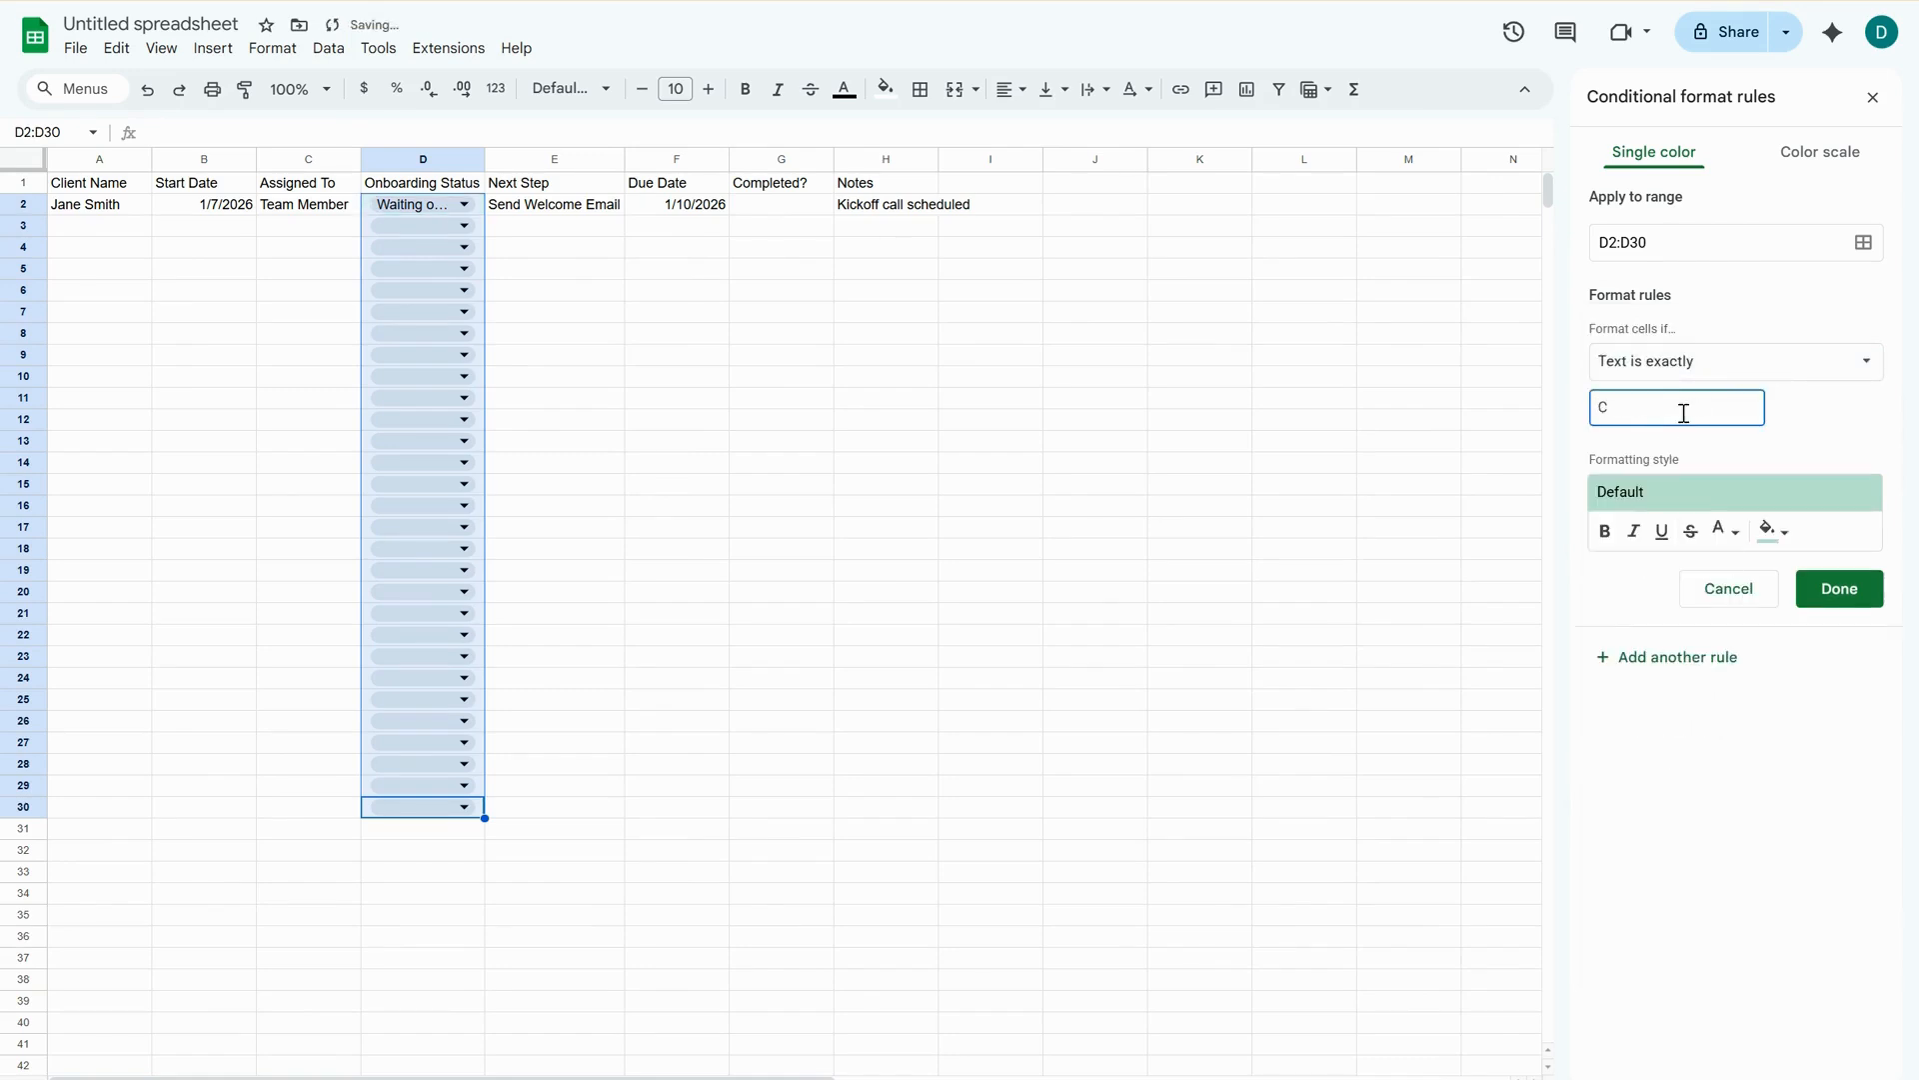
{"action": "type", "text": "omplete"}
{"action": "left_click", "coordinate": [1846, 604]}
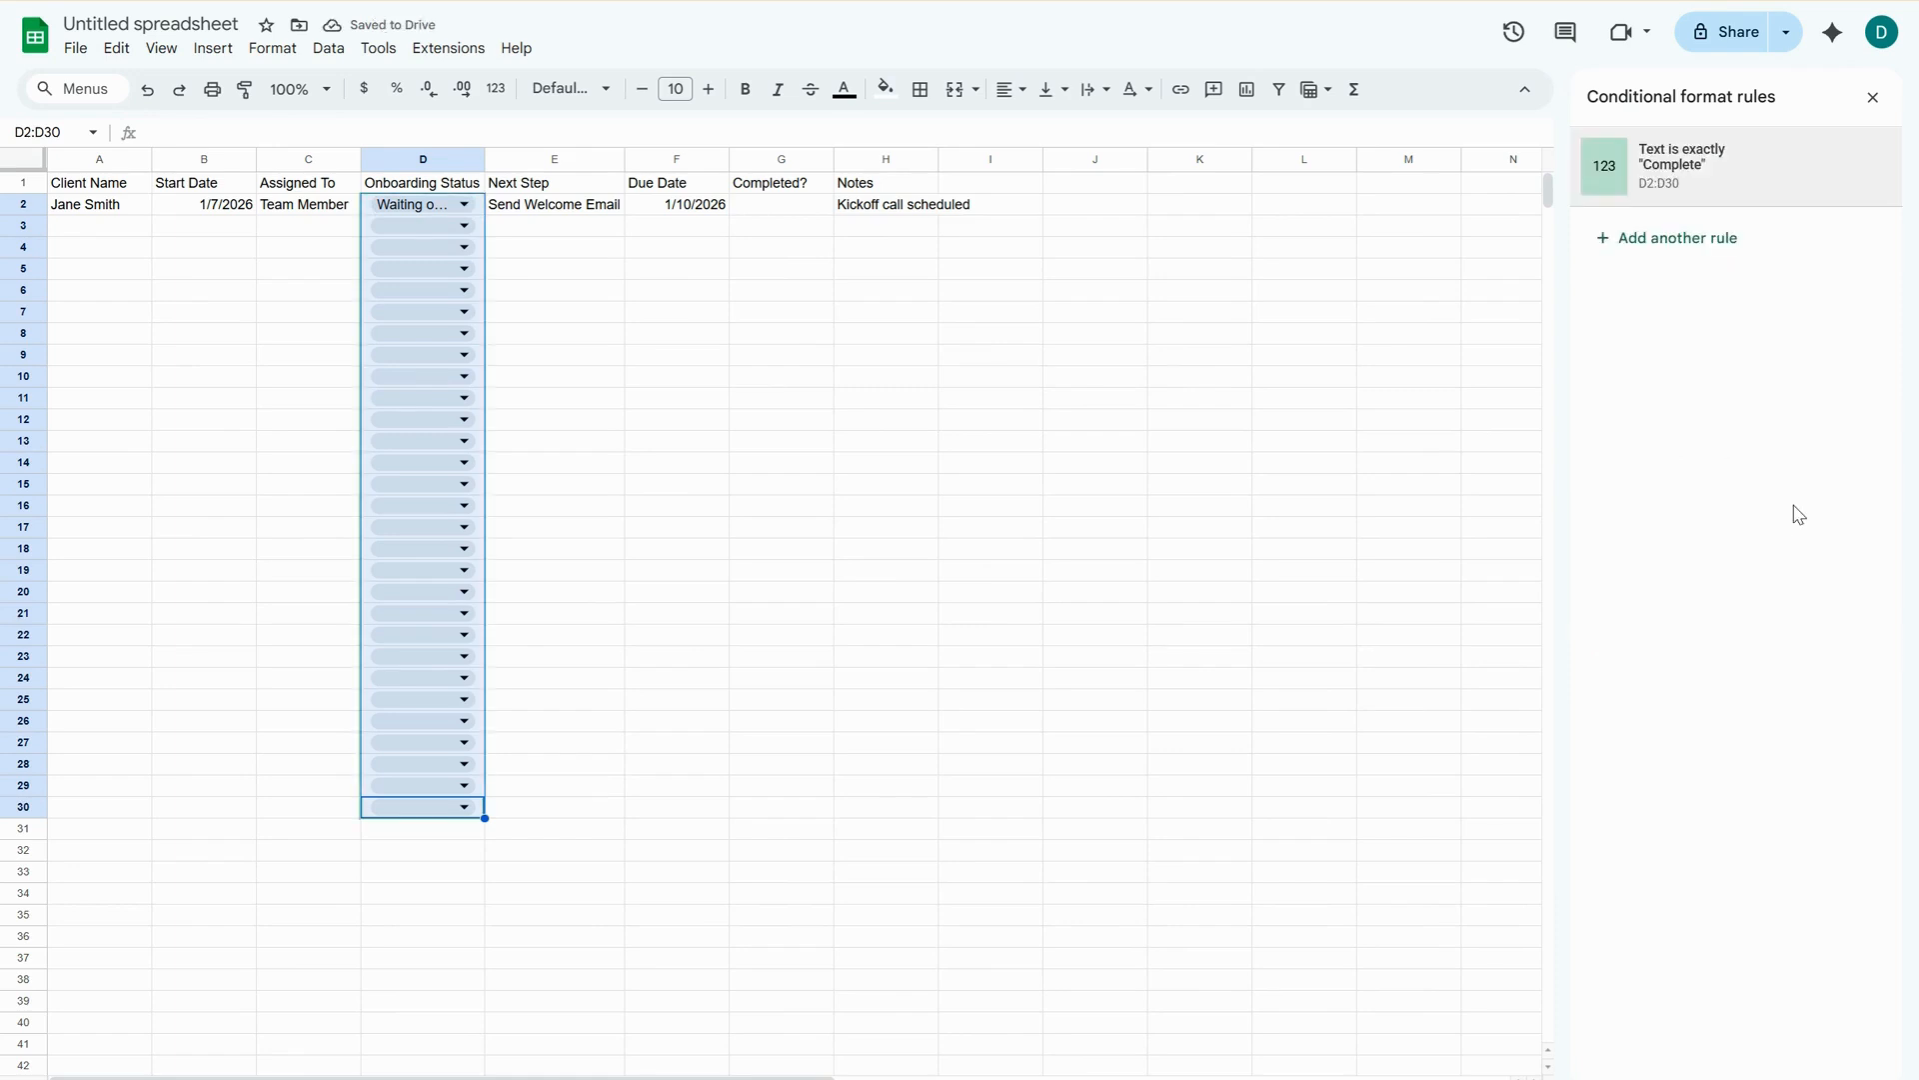
Add a second conditional format rule to D2:D30 that fills text exactly "Waiting on Client" with yellow.
{"action": "left_click", "coordinate": [1665, 236]}
{"action": "left_click", "coordinate": [1682, 368]}
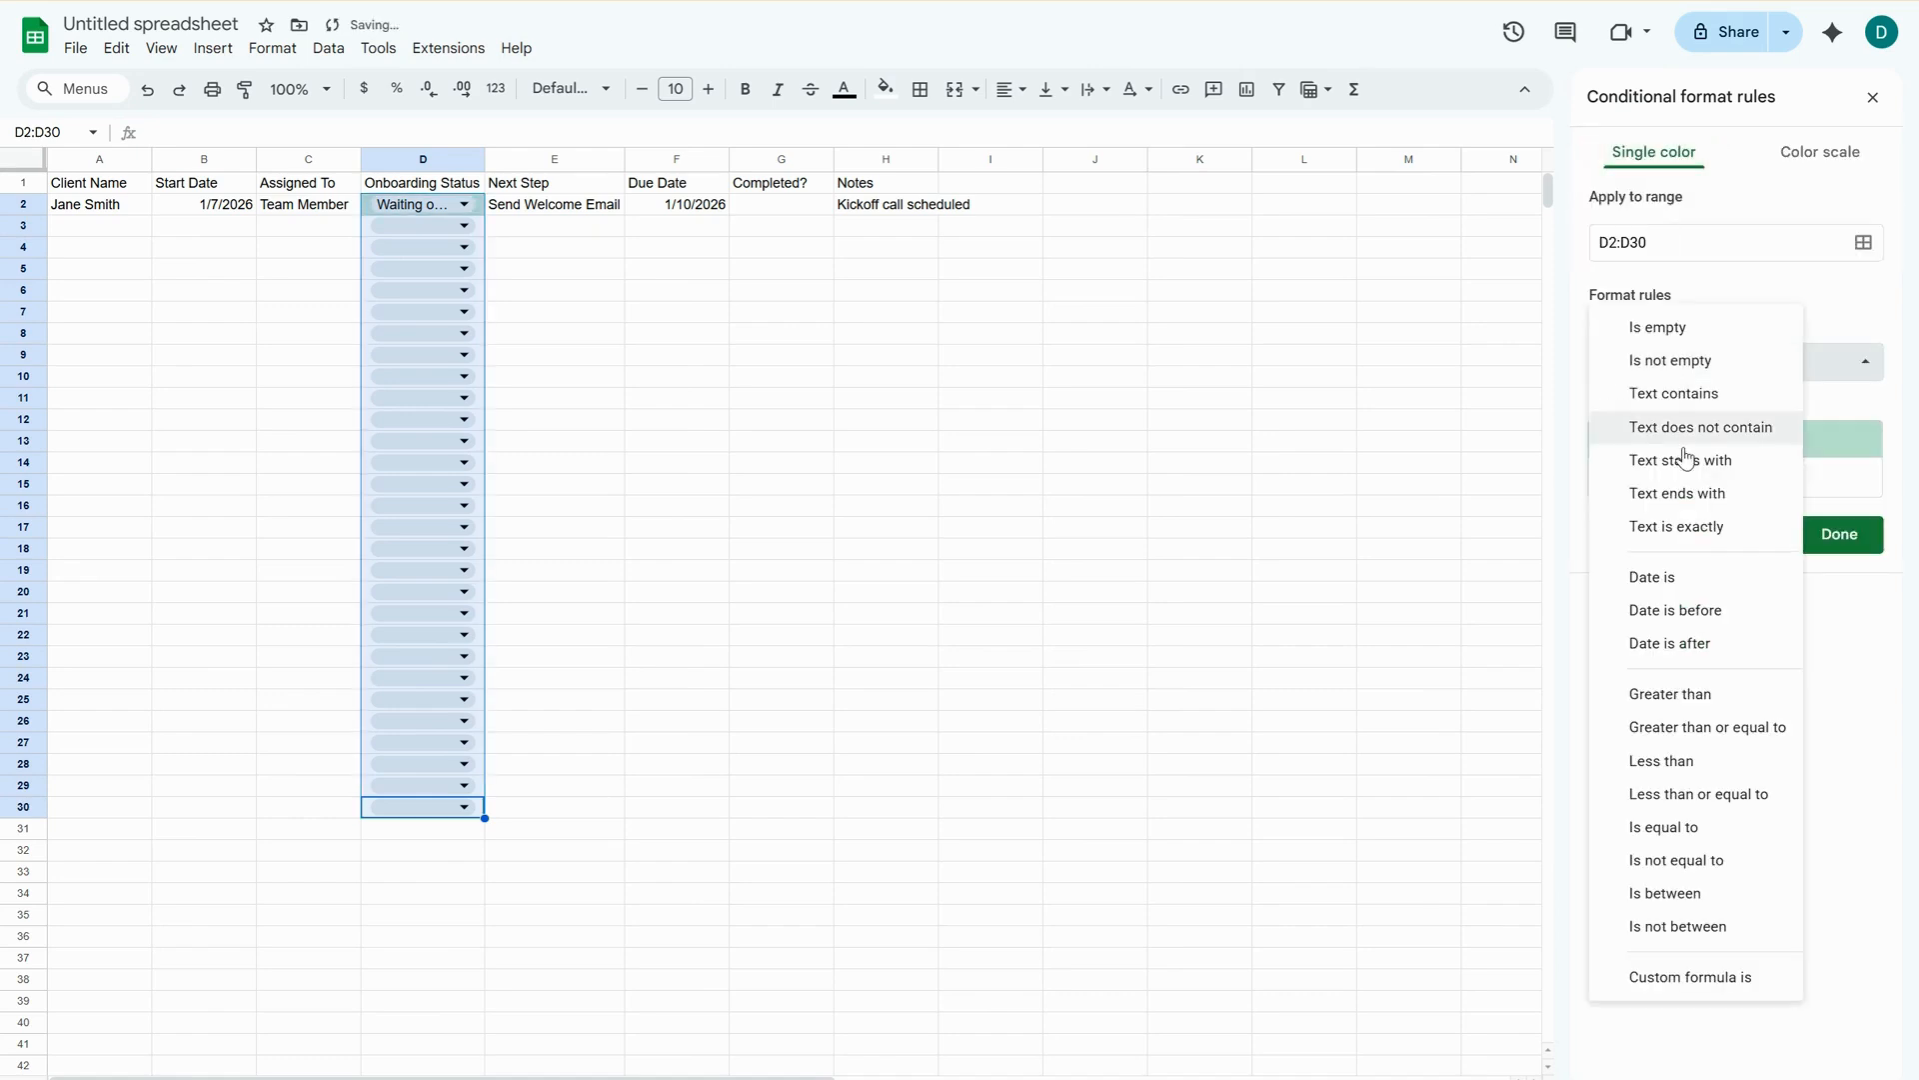
{"action": "left_click", "coordinate": [1664, 520]}
{"action": "left_click", "coordinate": [1653, 405]}
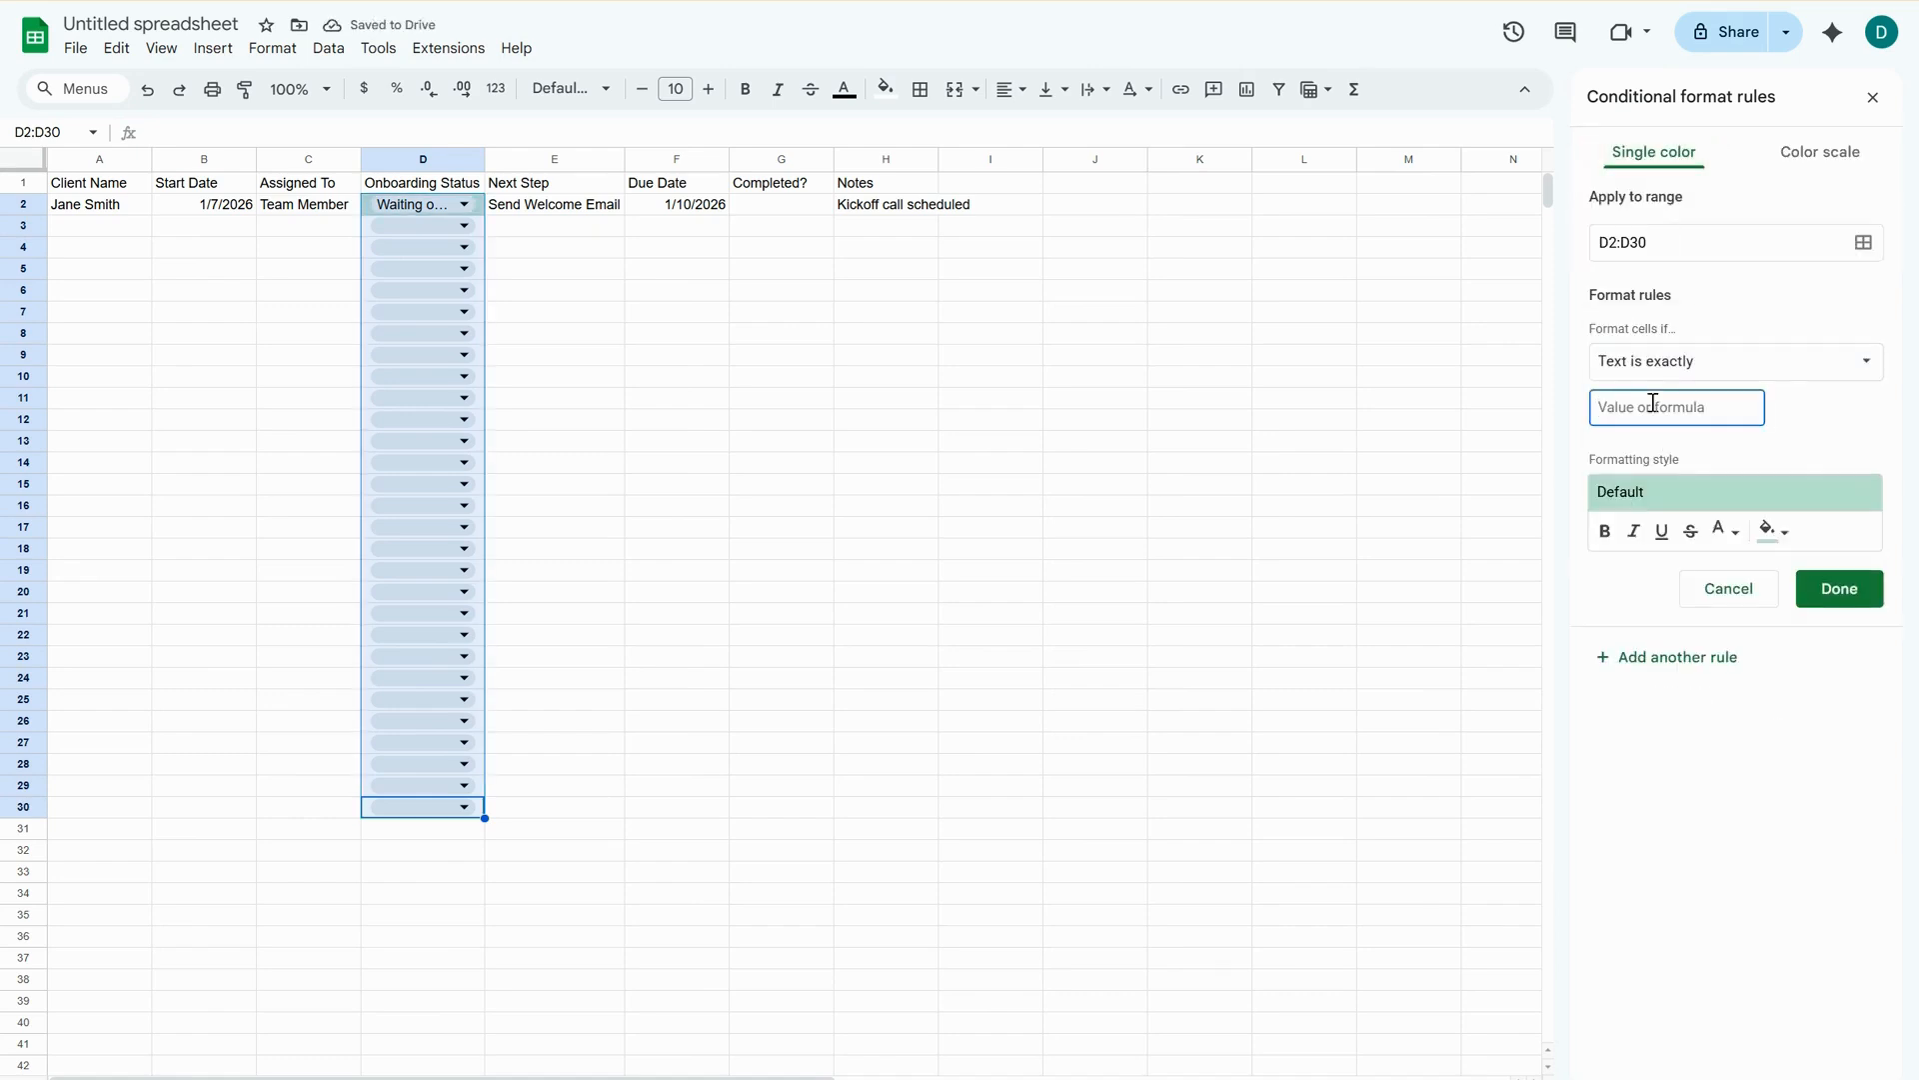
{"action": "type", "text": "Waiting on Cli"}
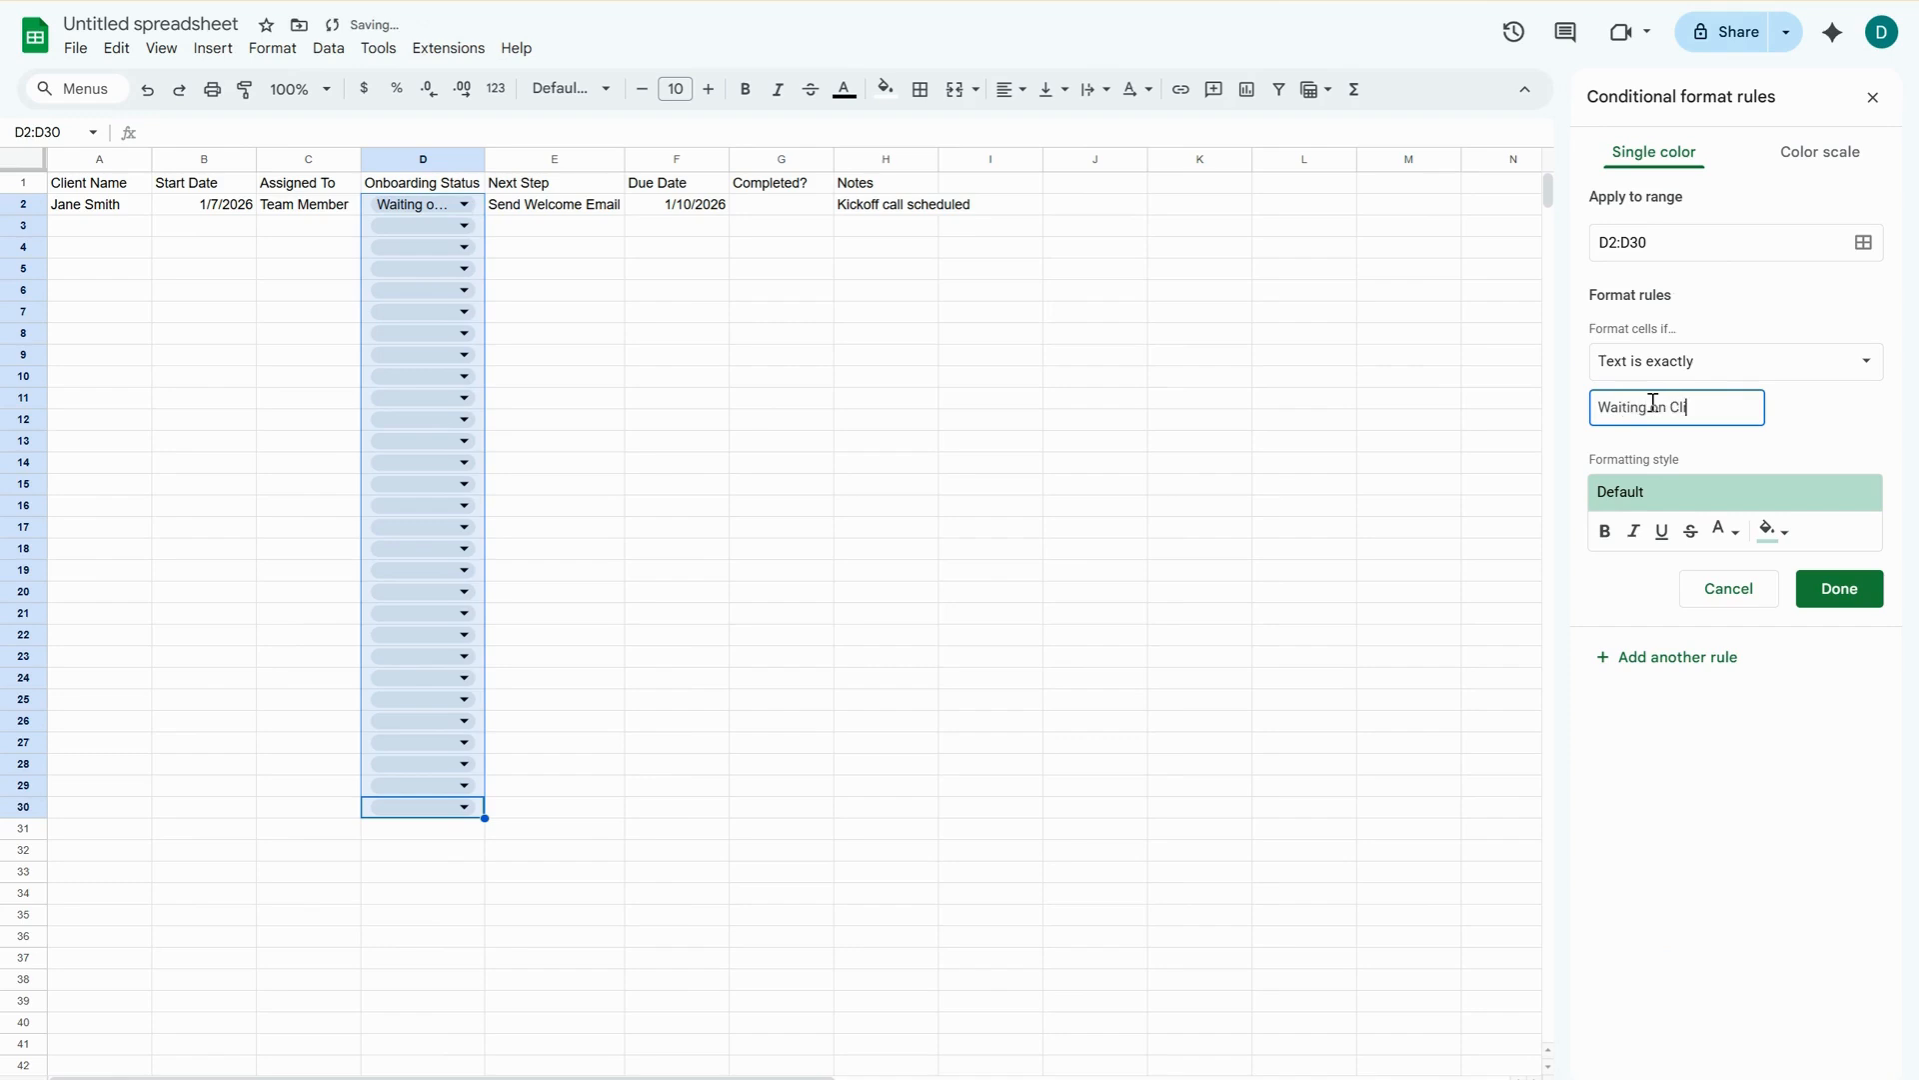
{"action": "type", "text": "ent"}
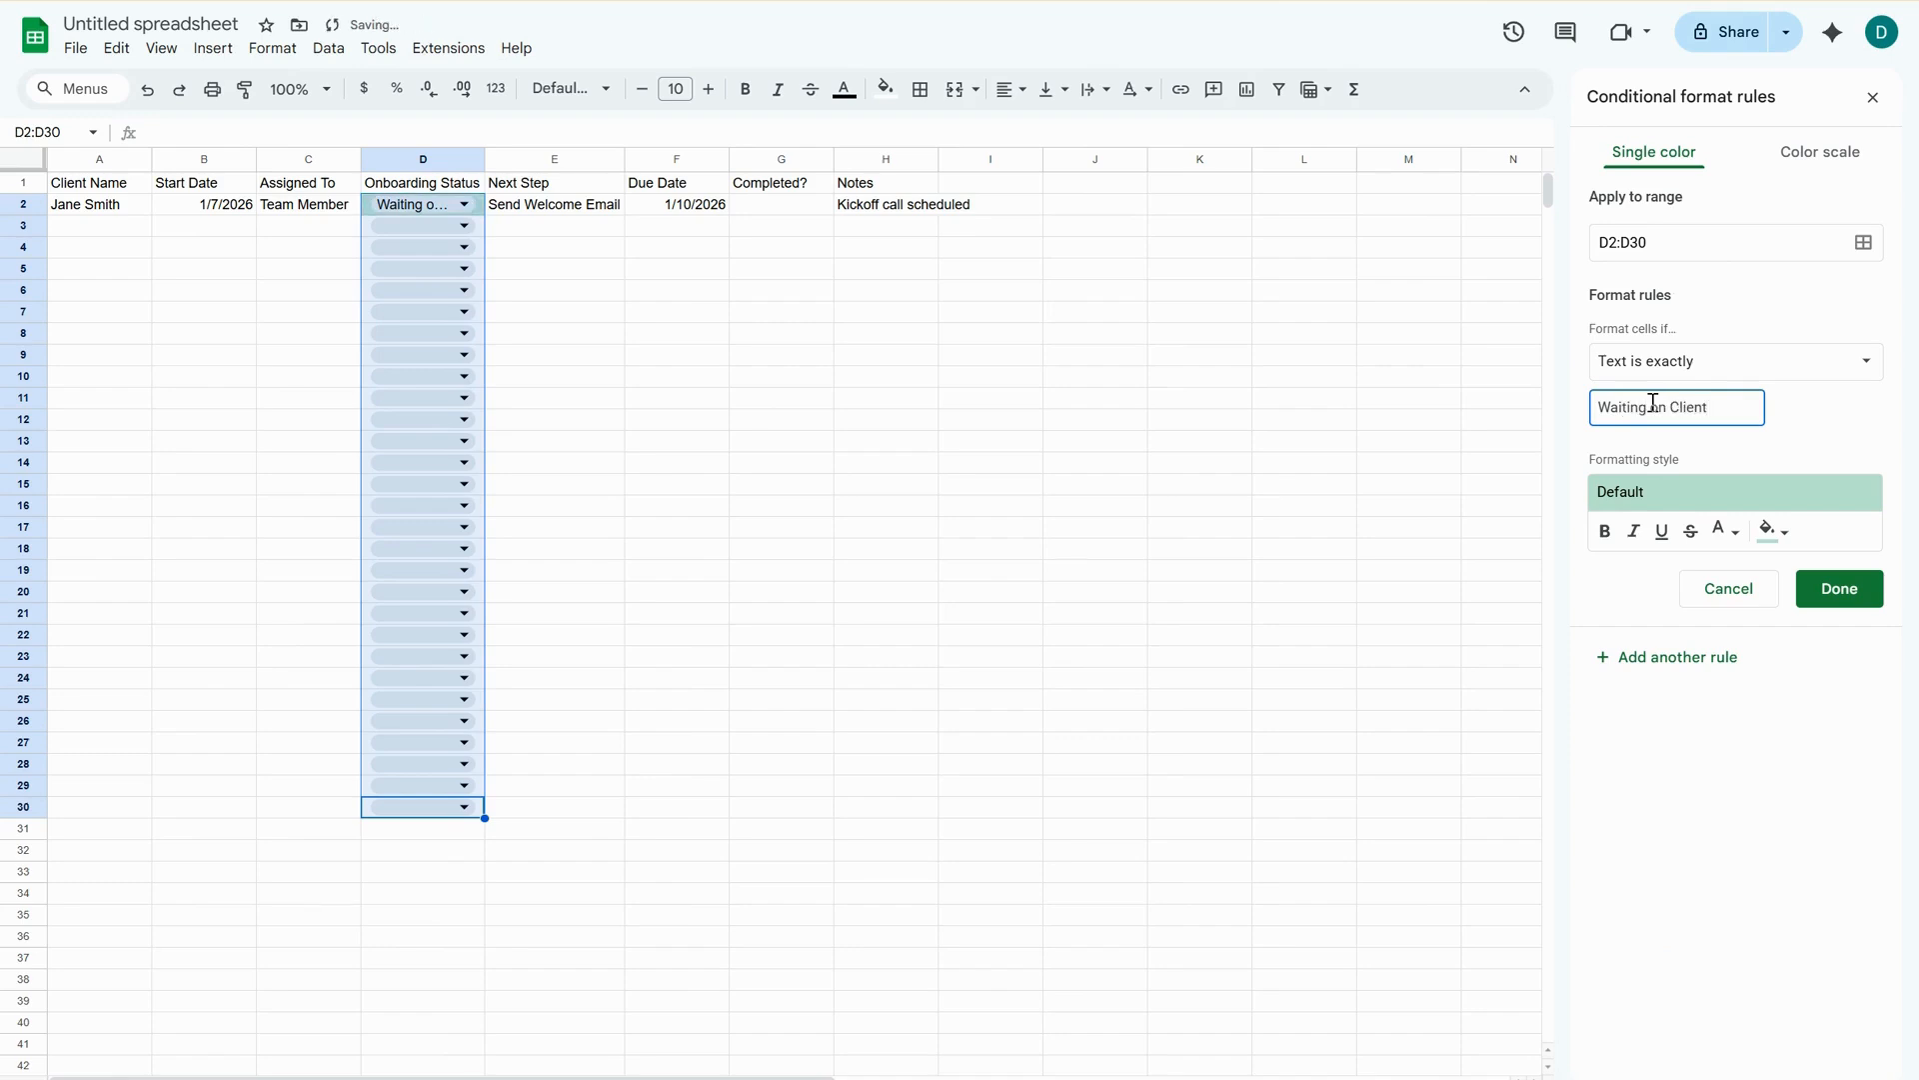
{"action": "left_click", "coordinate": [1770, 535]}
{"action": "left_click", "coordinate": [1633, 630]}
{"action": "left_click", "coordinate": [1837, 592]}
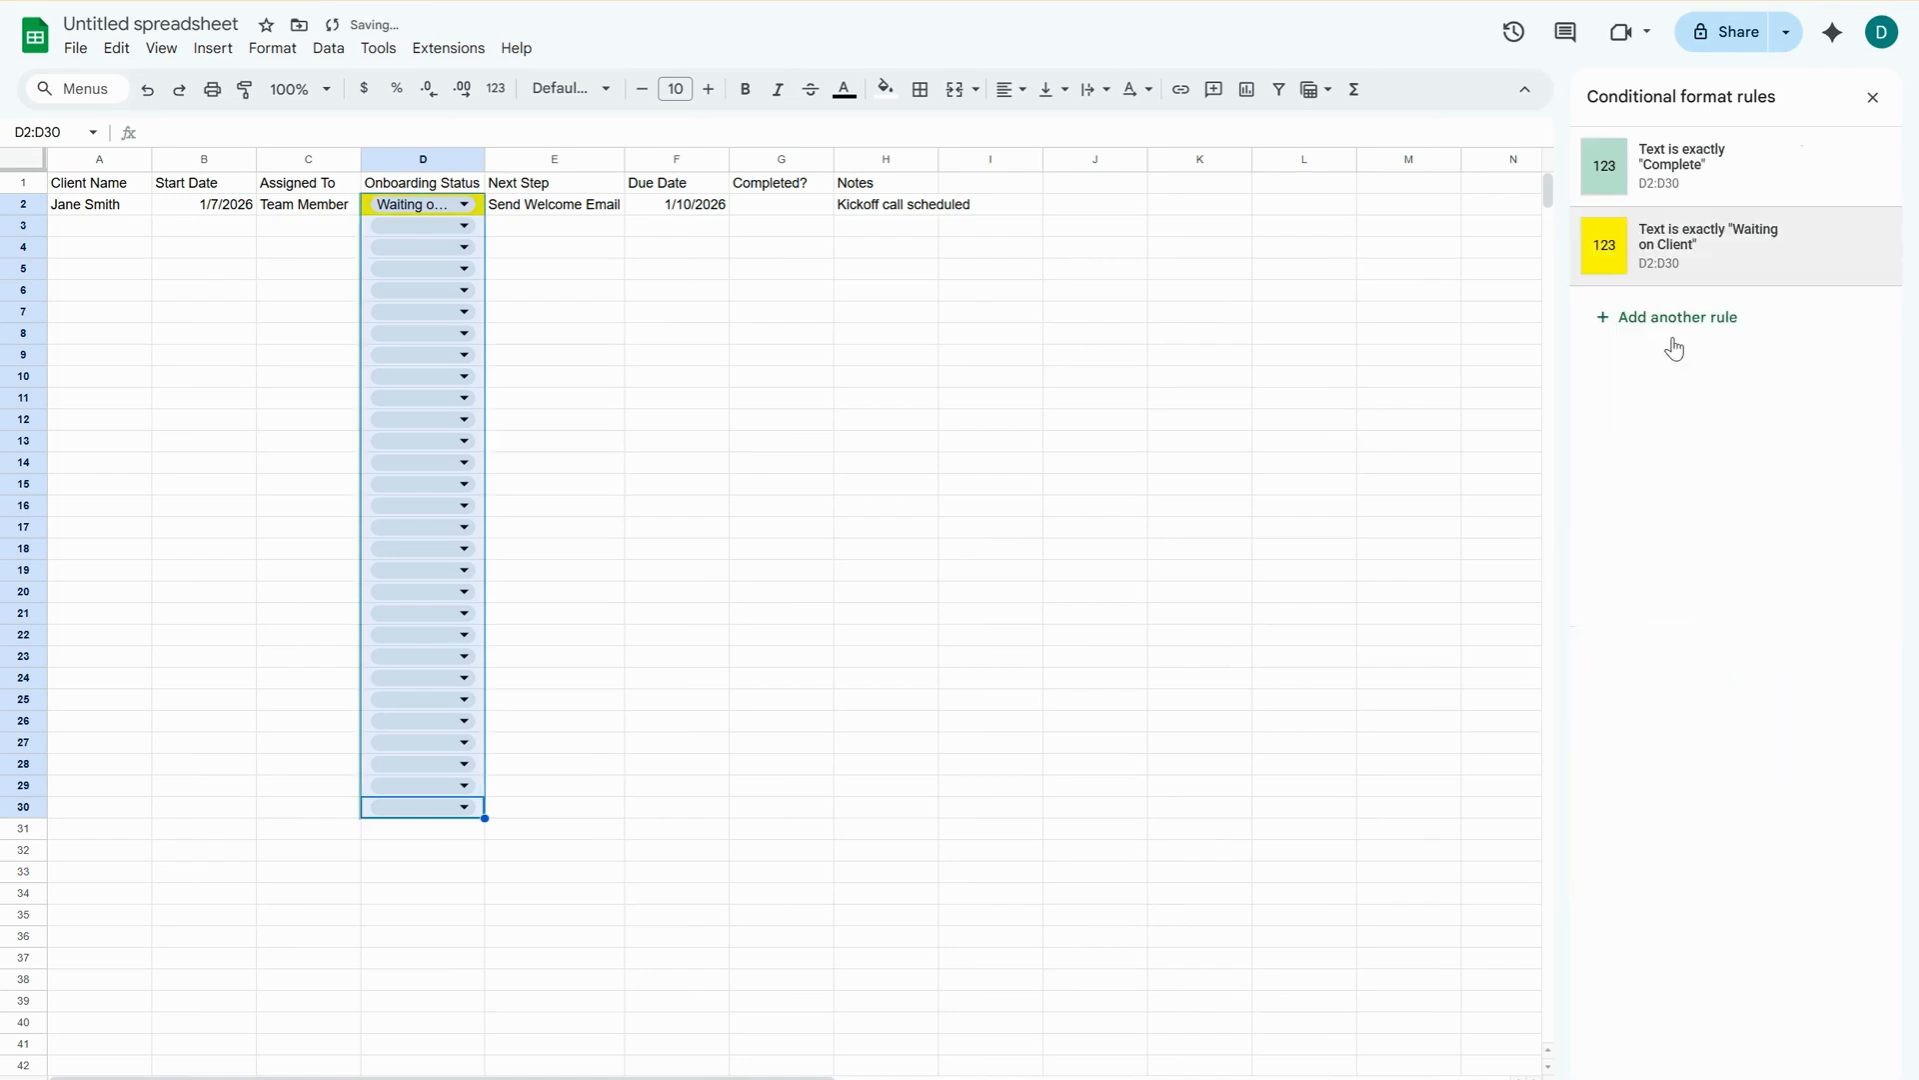
Create a third conditional format rule on D2:D30 for text that is exactly "Not Started".
{"action": "left_click", "coordinate": [1673, 340]}
{"action": "left_click", "coordinate": [1667, 368]}
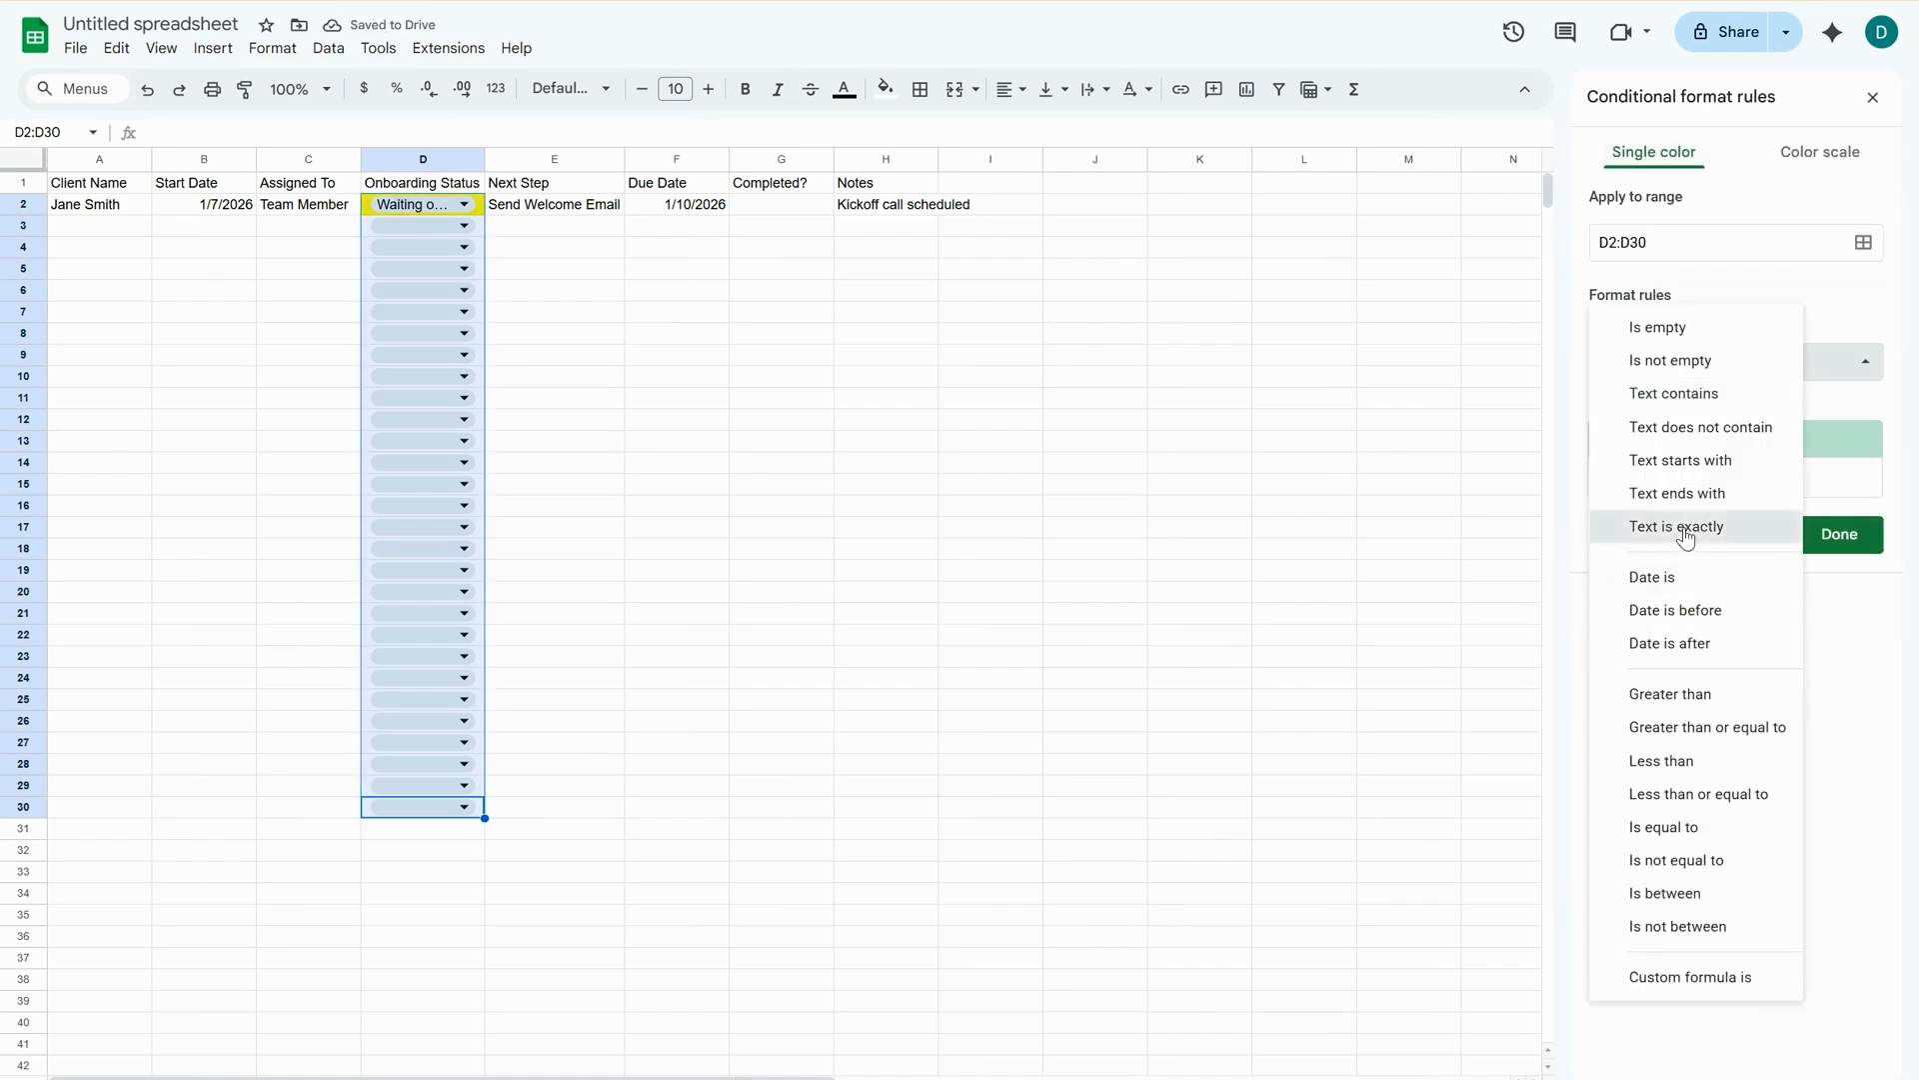
{"action": "left_click", "coordinate": [1685, 528]}
{"action": "left_click", "coordinate": [1673, 407]}
{"action": "type", "text": "Not"}
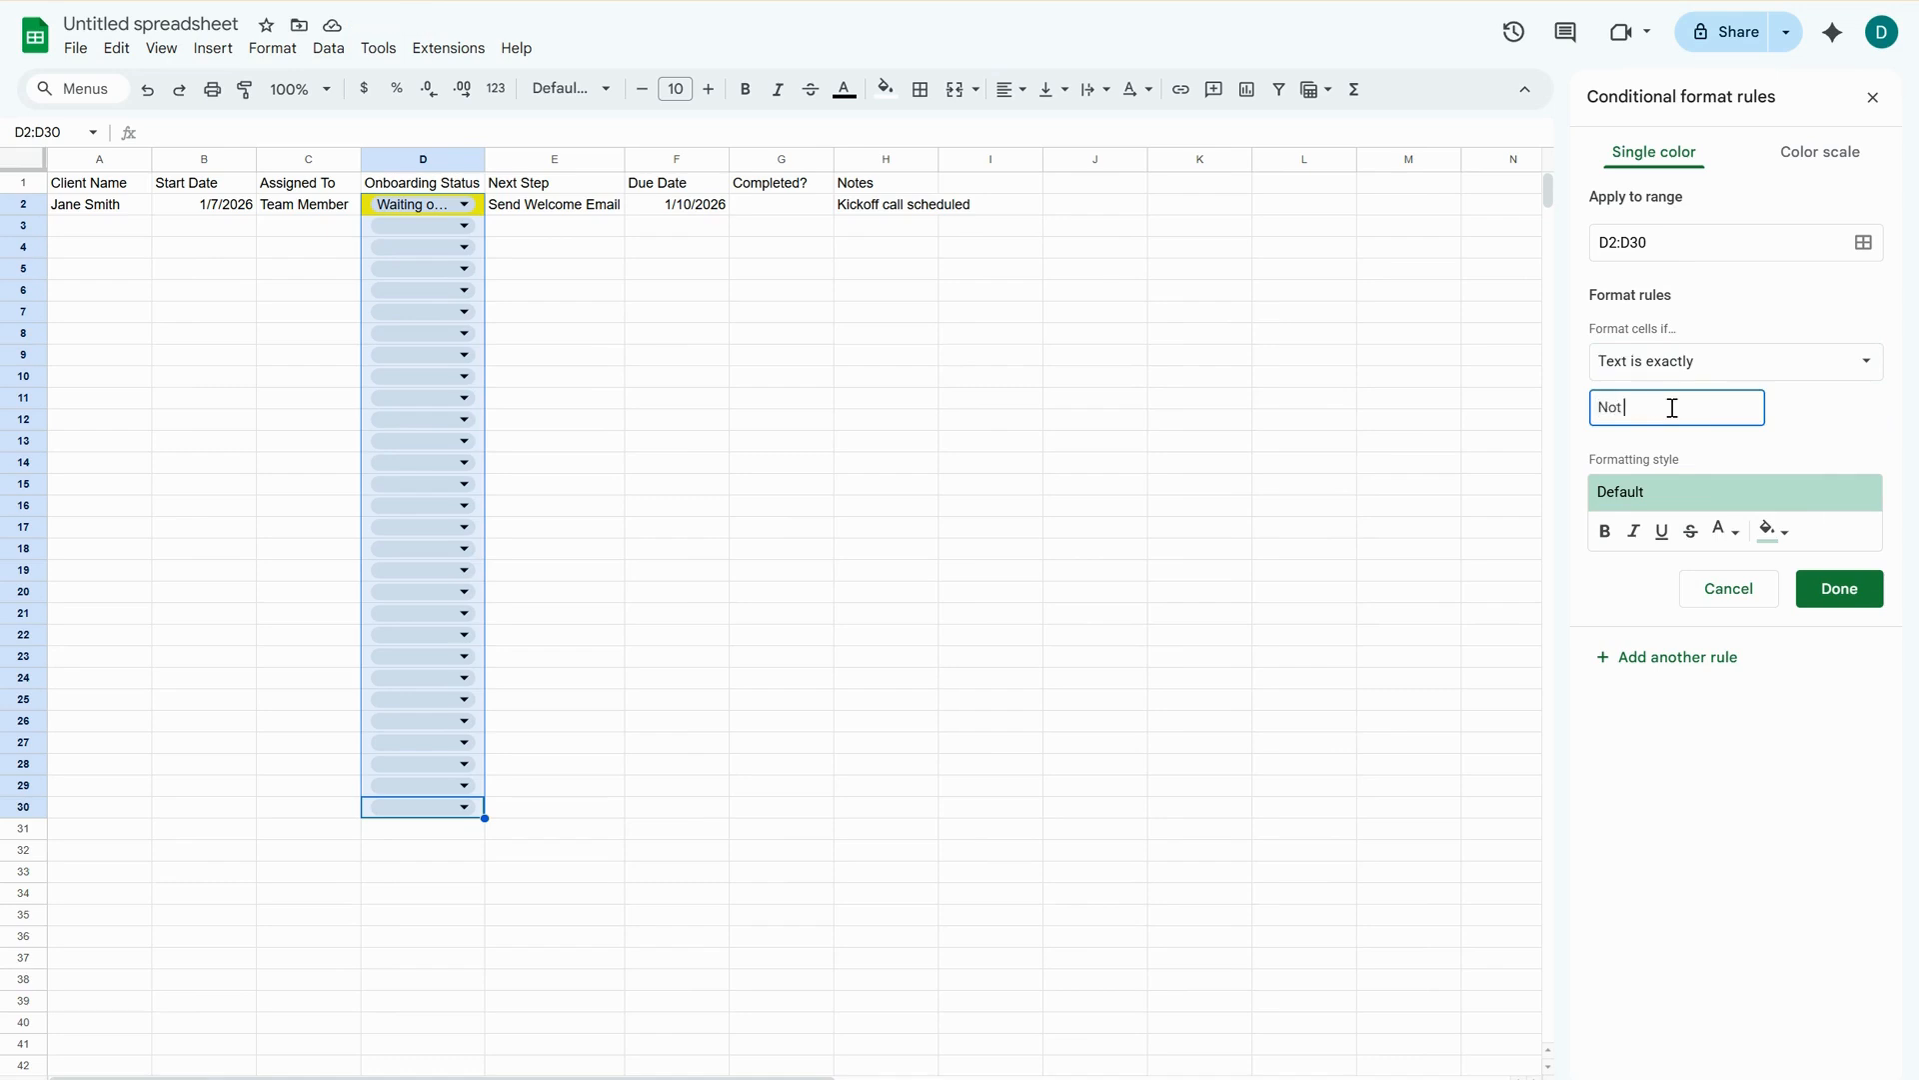
{"action": "type", "text": " Started"}
{"action": "left_click", "coordinate": [1726, 530]}
{"action": "left_click", "coordinate": [1518, 650]}
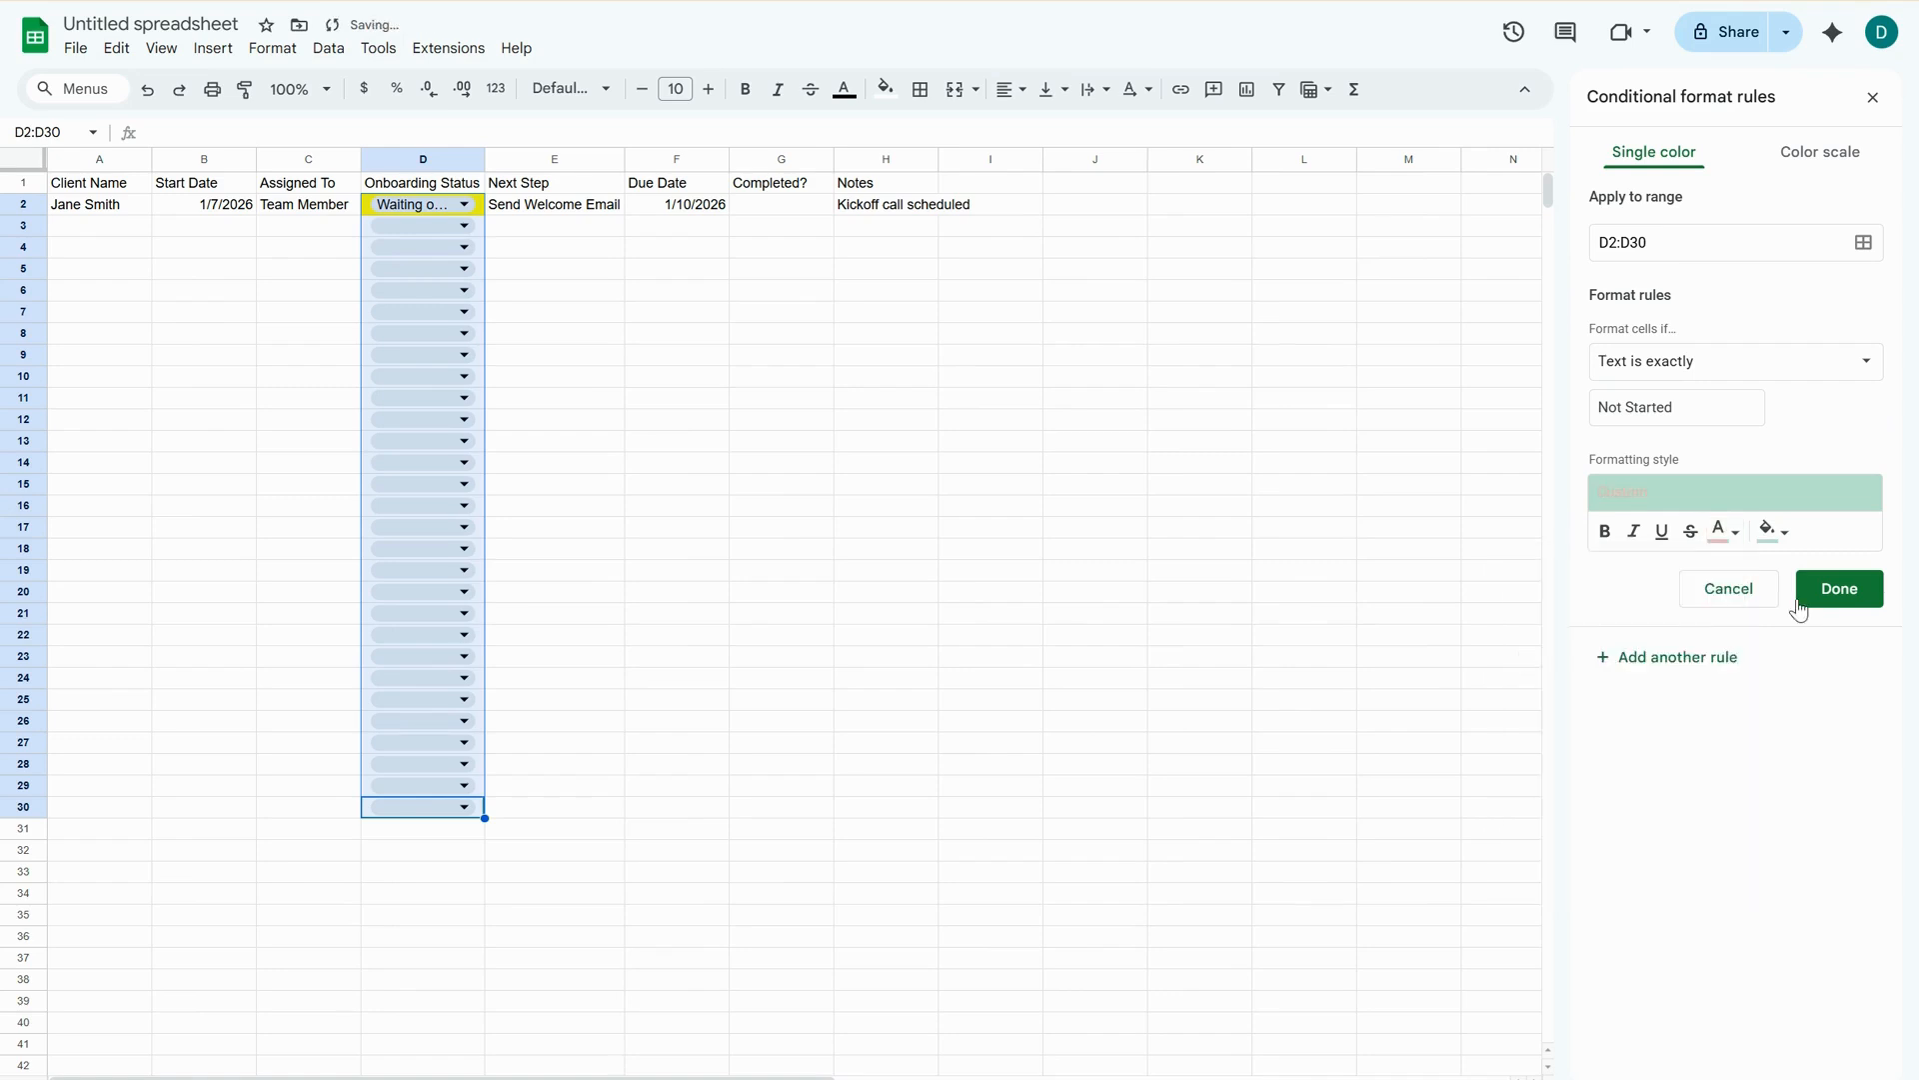
{"action": "left_click", "coordinate": [1727, 530]}
{"action": "left_click", "coordinate": [1518, 603]}
Give the "Not Started" rule a light red fill and save it.
{"action": "left_click", "coordinate": [1771, 529]}
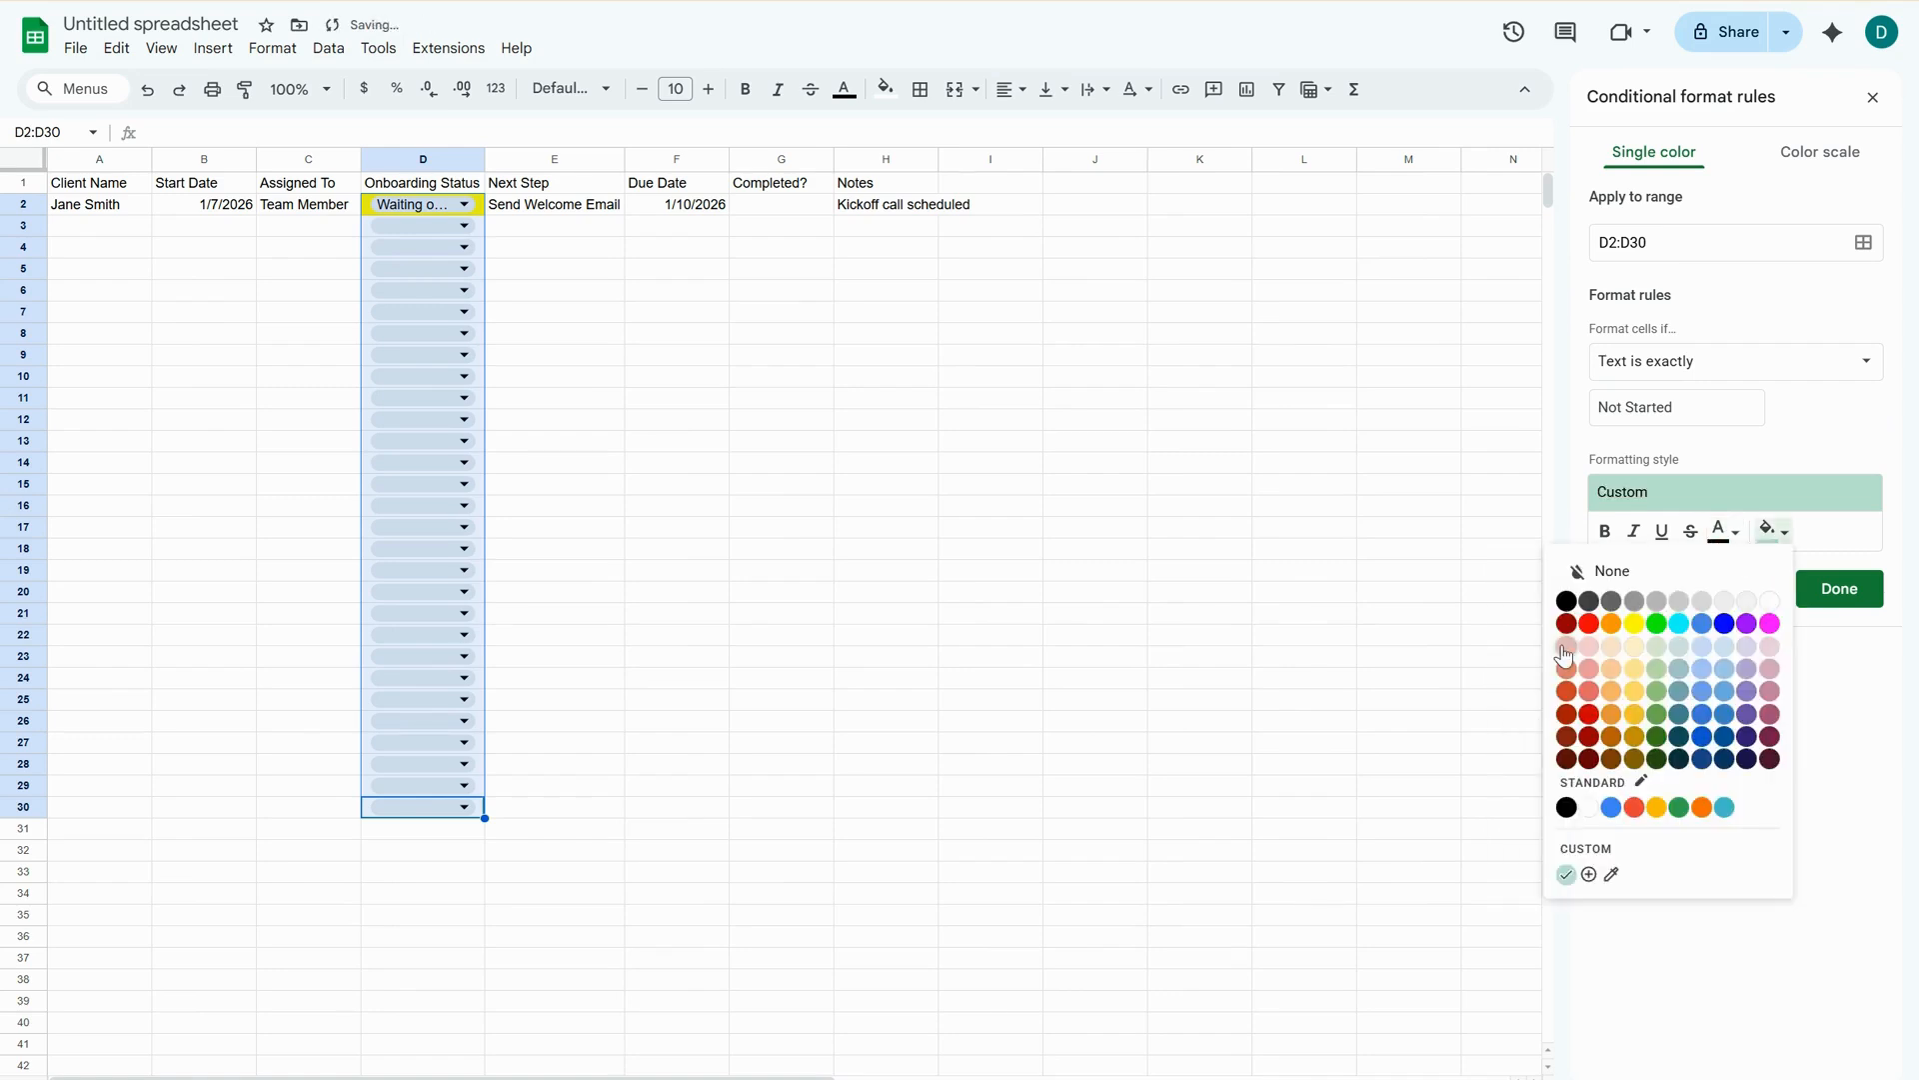
{"action": "left_click", "coordinate": [1560, 647]}
{"action": "left_click", "coordinate": [1840, 590]}
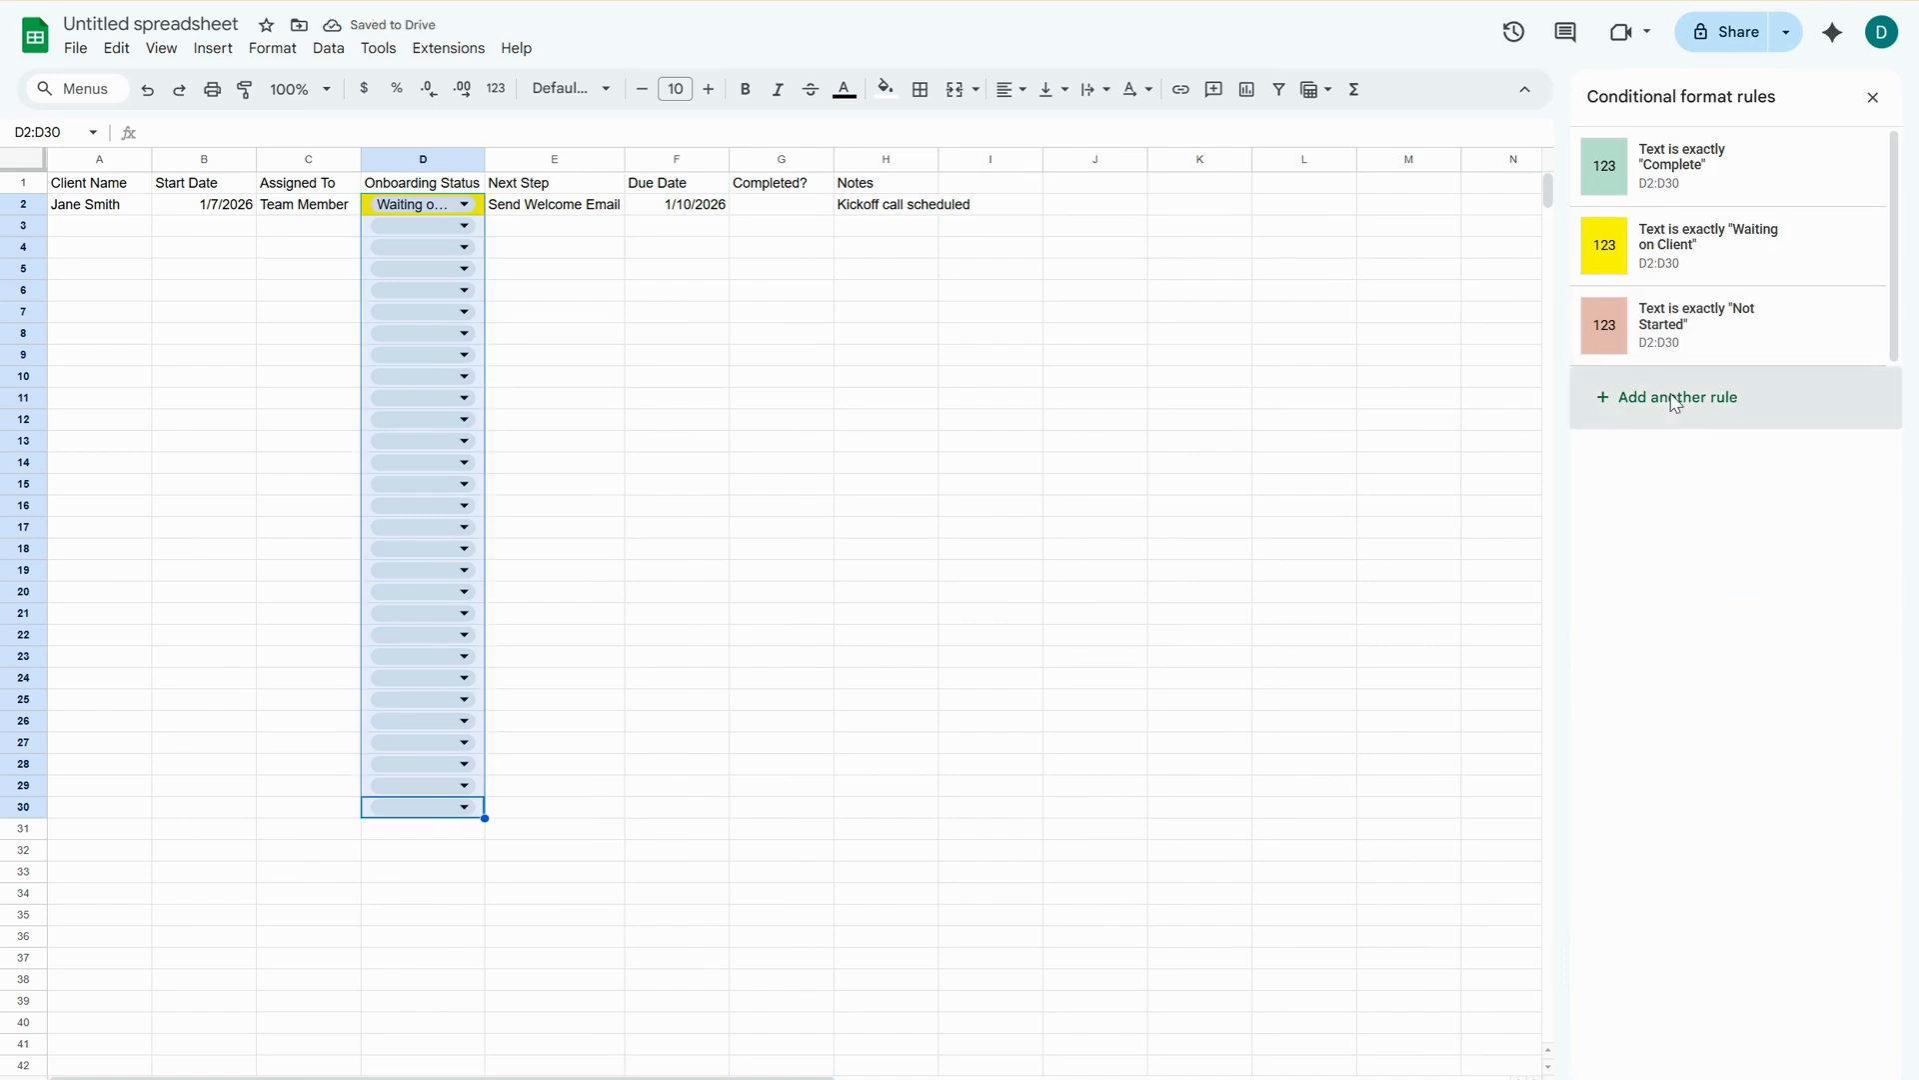
Add a fourth conditional format rule to D2:D30 that fills text exactly "In Progress" with light blue.
{"action": "left_click", "coordinate": [1680, 396]}
{"action": "left_click", "coordinate": [1675, 364]}
{"action": "left_click", "coordinate": [1667, 526]}
{"action": "left_click", "coordinate": [1666, 407]}
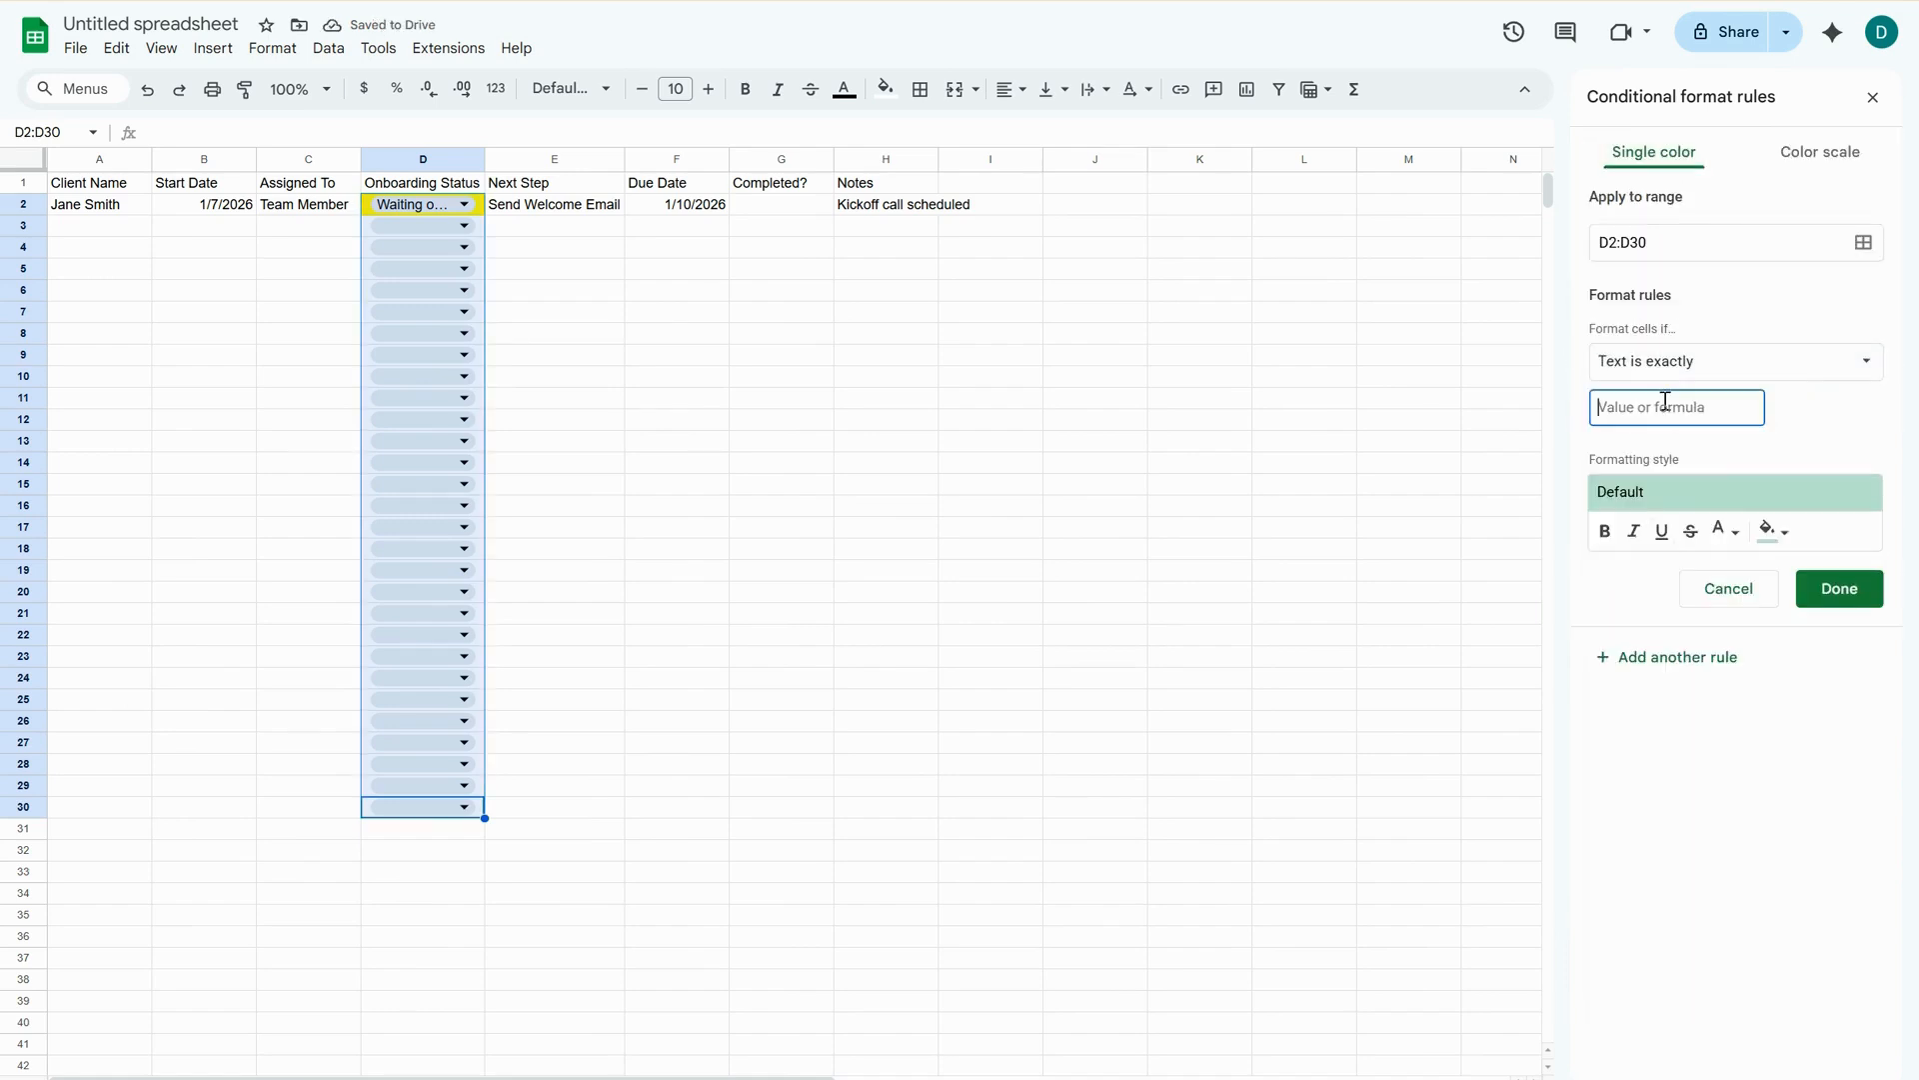
{"action": "type", "text": "In Progress"}
{"action": "left_click", "coordinate": [1769, 535]}
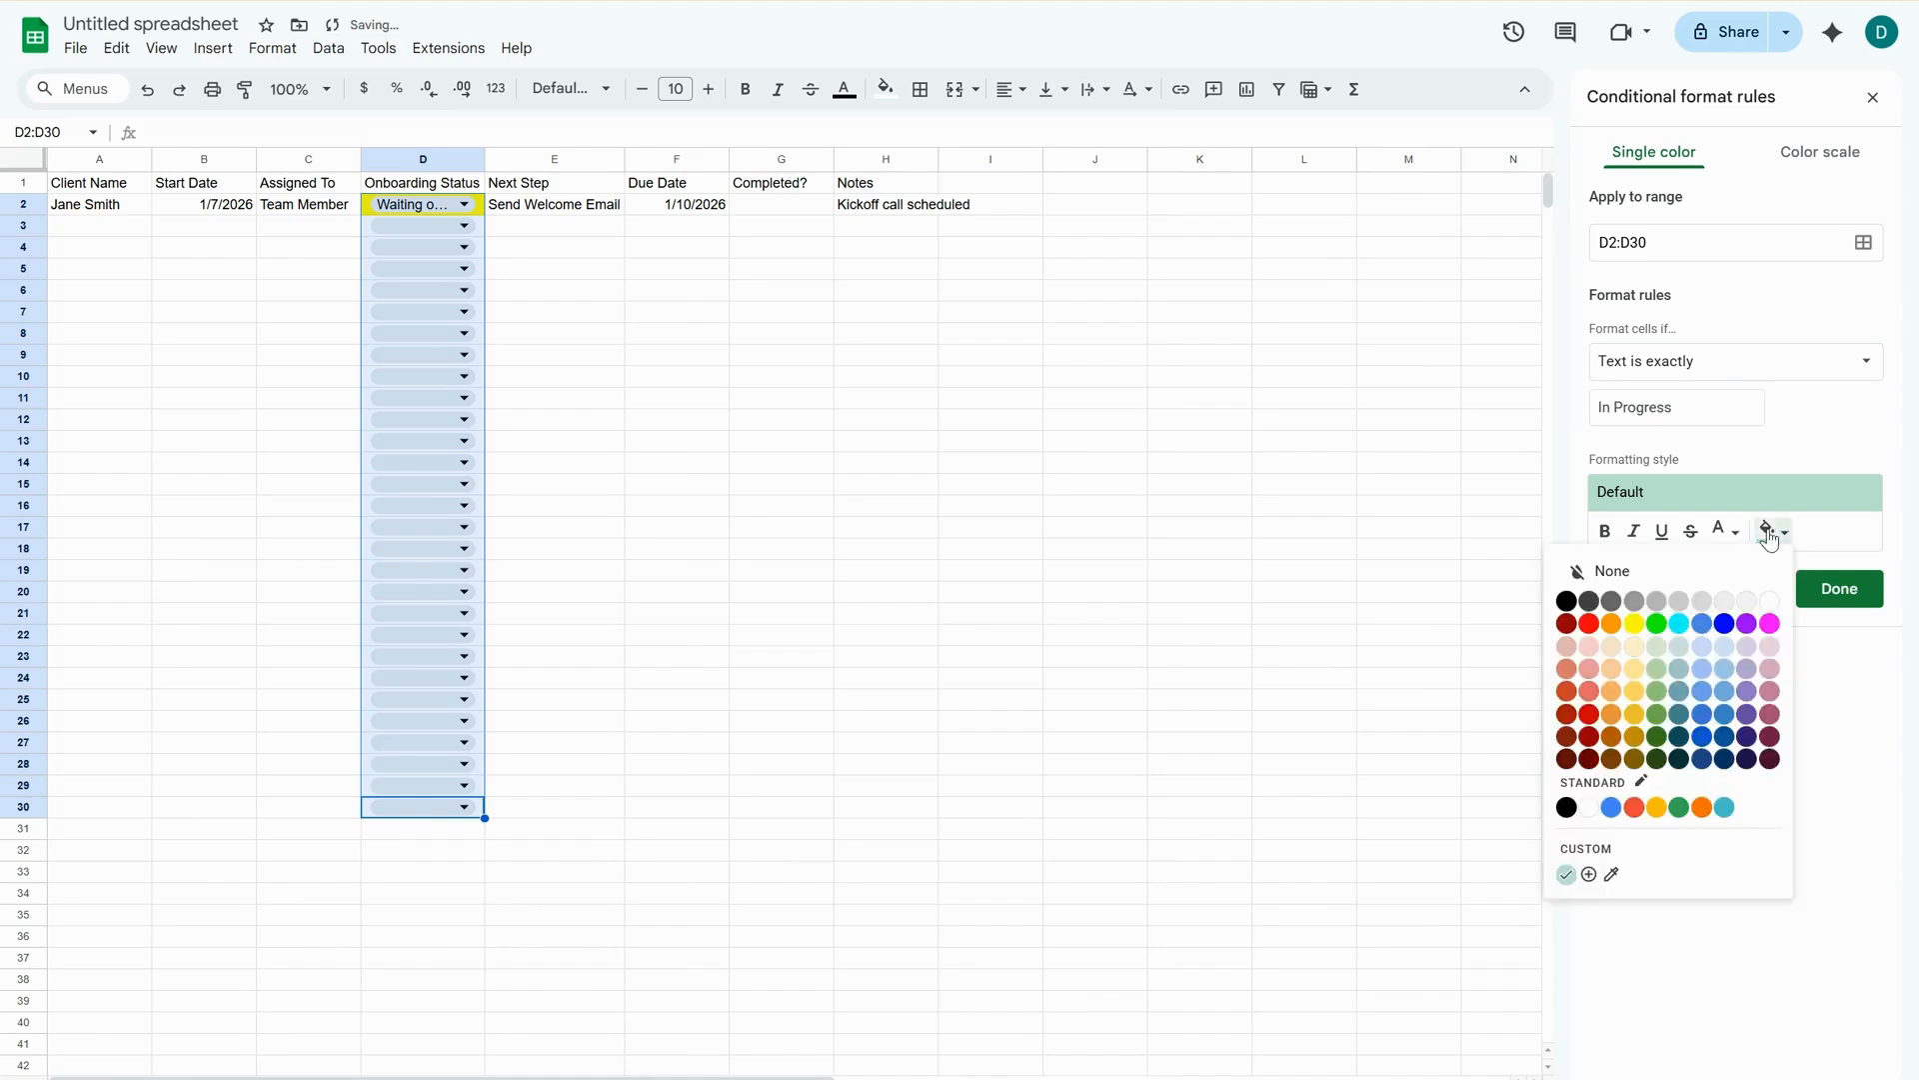
{"action": "left_click", "coordinate": [1725, 660]}
{"action": "left_click", "coordinate": [1839, 590]}
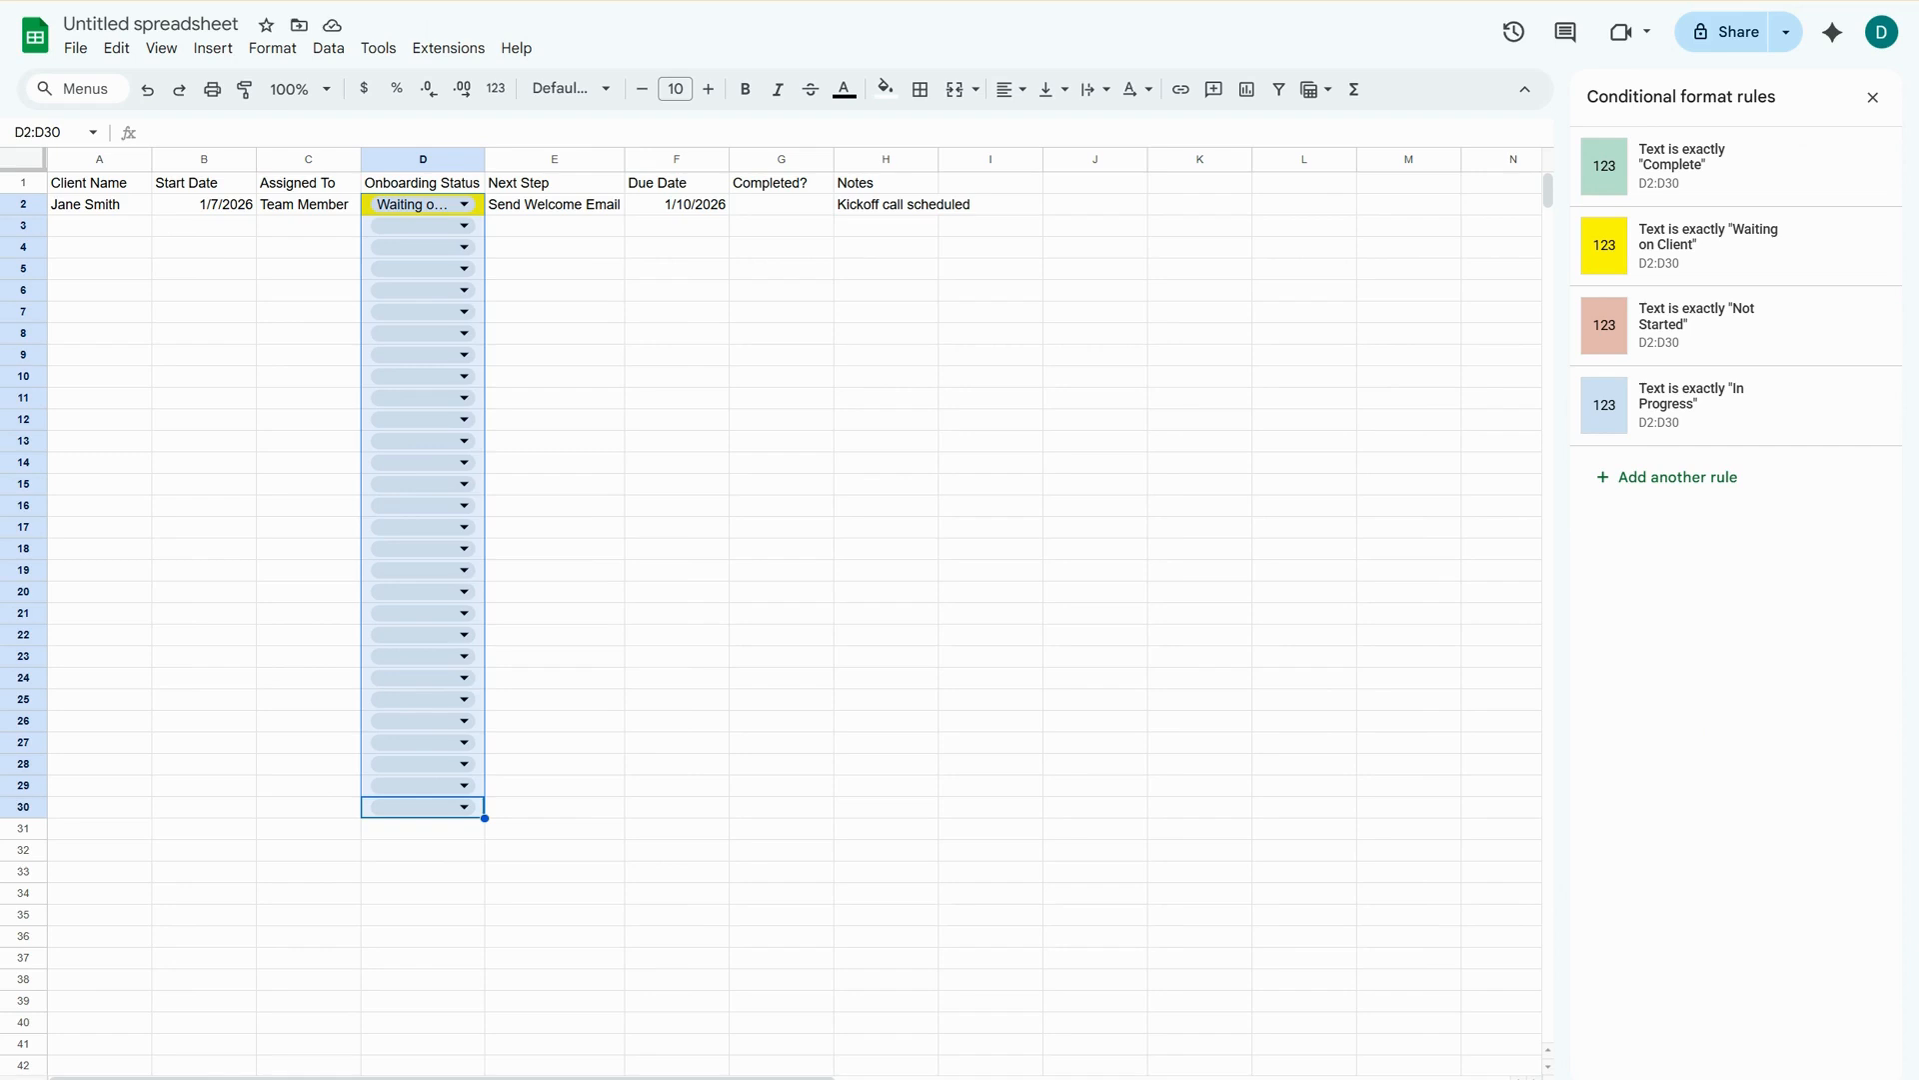
Insert checkboxes in the Completed? column for cells G2:G30.
{"action": "left_click", "coordinate": [791, 210]}
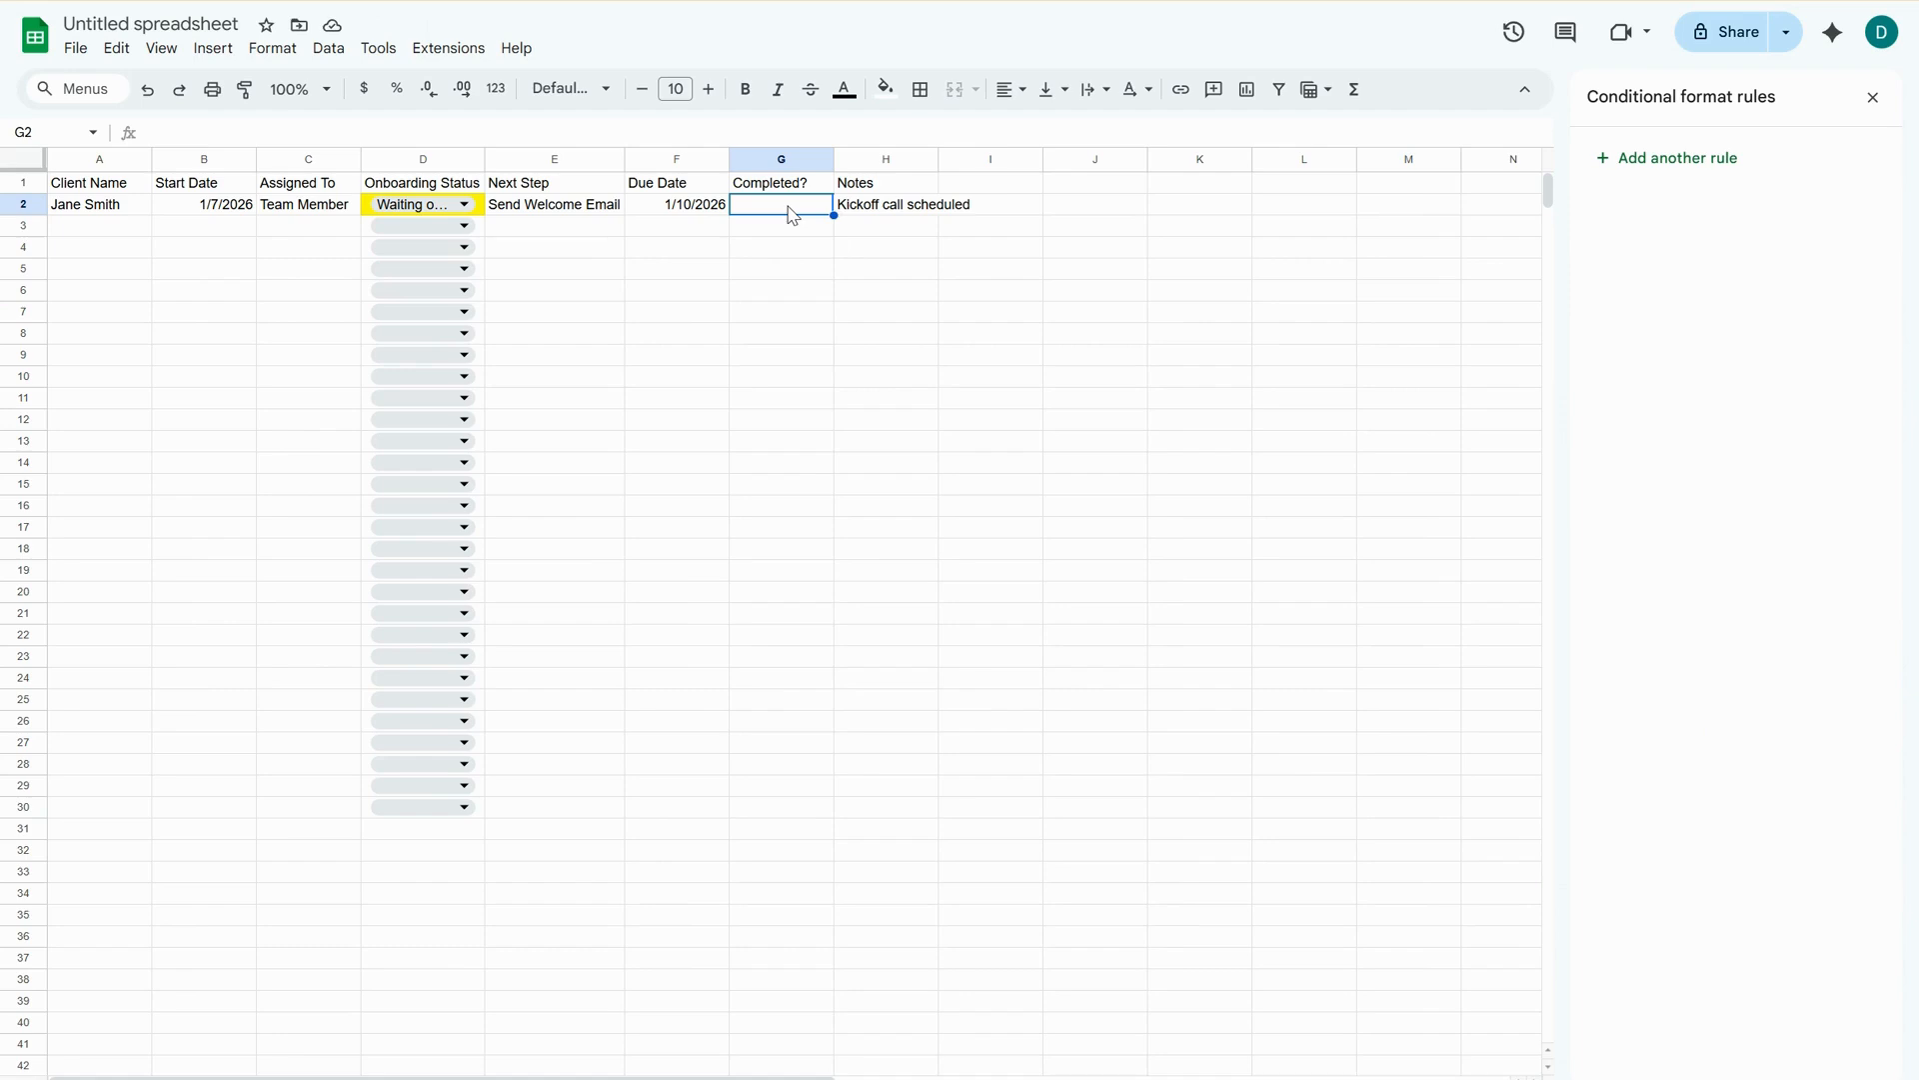
{"action": "key", "text": "shift+Down"}
{"action": "key", "text": "shift+Down"}
{"action": "key", "text": "shift+Down"}
{"action": "key", "text": "shift+Down"}
{"action": "key", "text": "shift+Down"}
{"action": "key", "text": "shift+Down"}
{"action": "key", "text": "shift+Down"}
{"action": "key", "text": "shift+Down"}
{"action": "key", "text": "shift+Down"}
{"action": "key", "text": "shift+Down"}
{"action": "key", "text": "shift+Down"}
{"action": "key", "text": "shift+Down"}
{"action": "key", "text": "shift+Down"}
{"action": "key", "text": "shift+Down"}
{"action": "key", "text": "shift+Down"}
{"action": "key", "text": "shift+Down"}
{"action": "key", "text": "shift+Down"}
{"action": "key", "text": "shift+Down"}
{"action": "key", "text": "shift+Down"}
{"action": "key", "text": "shift+Down"}
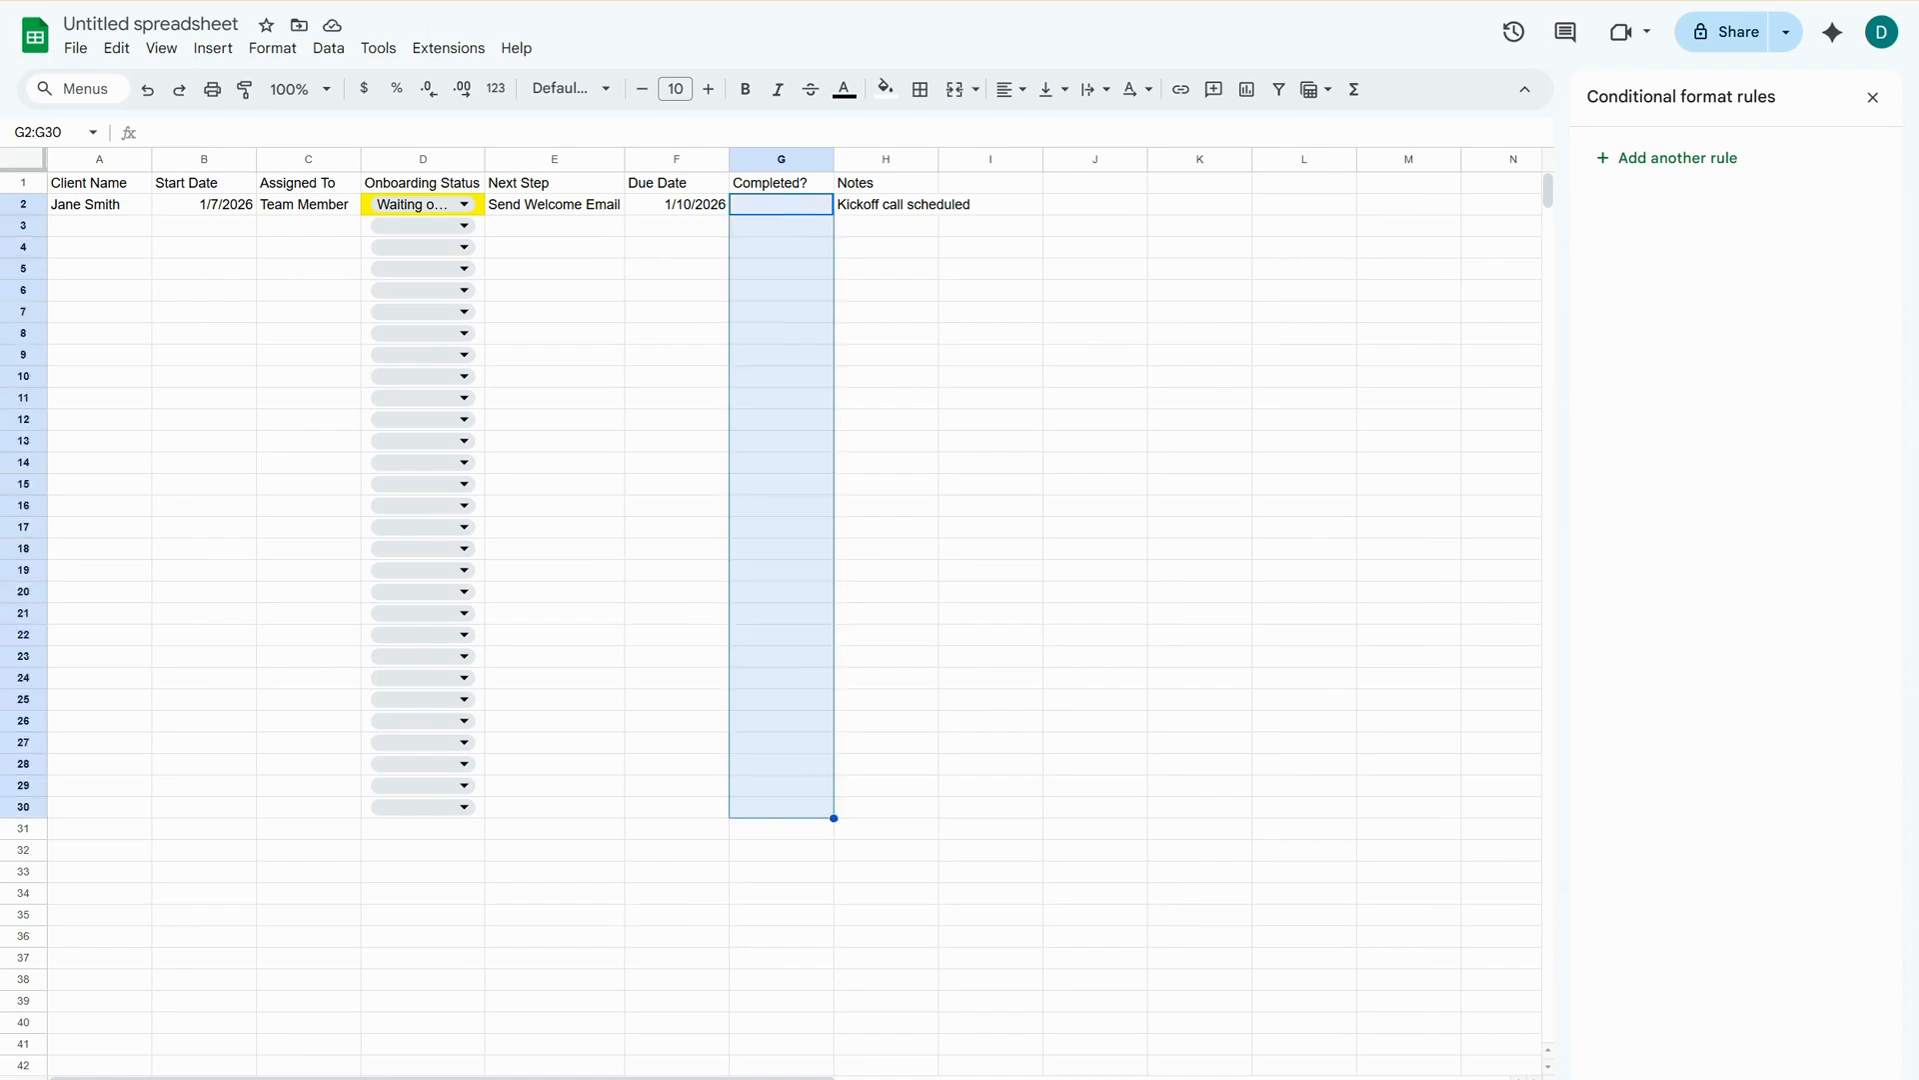
{"action": "left_click", "coordinate": [213, 48]}
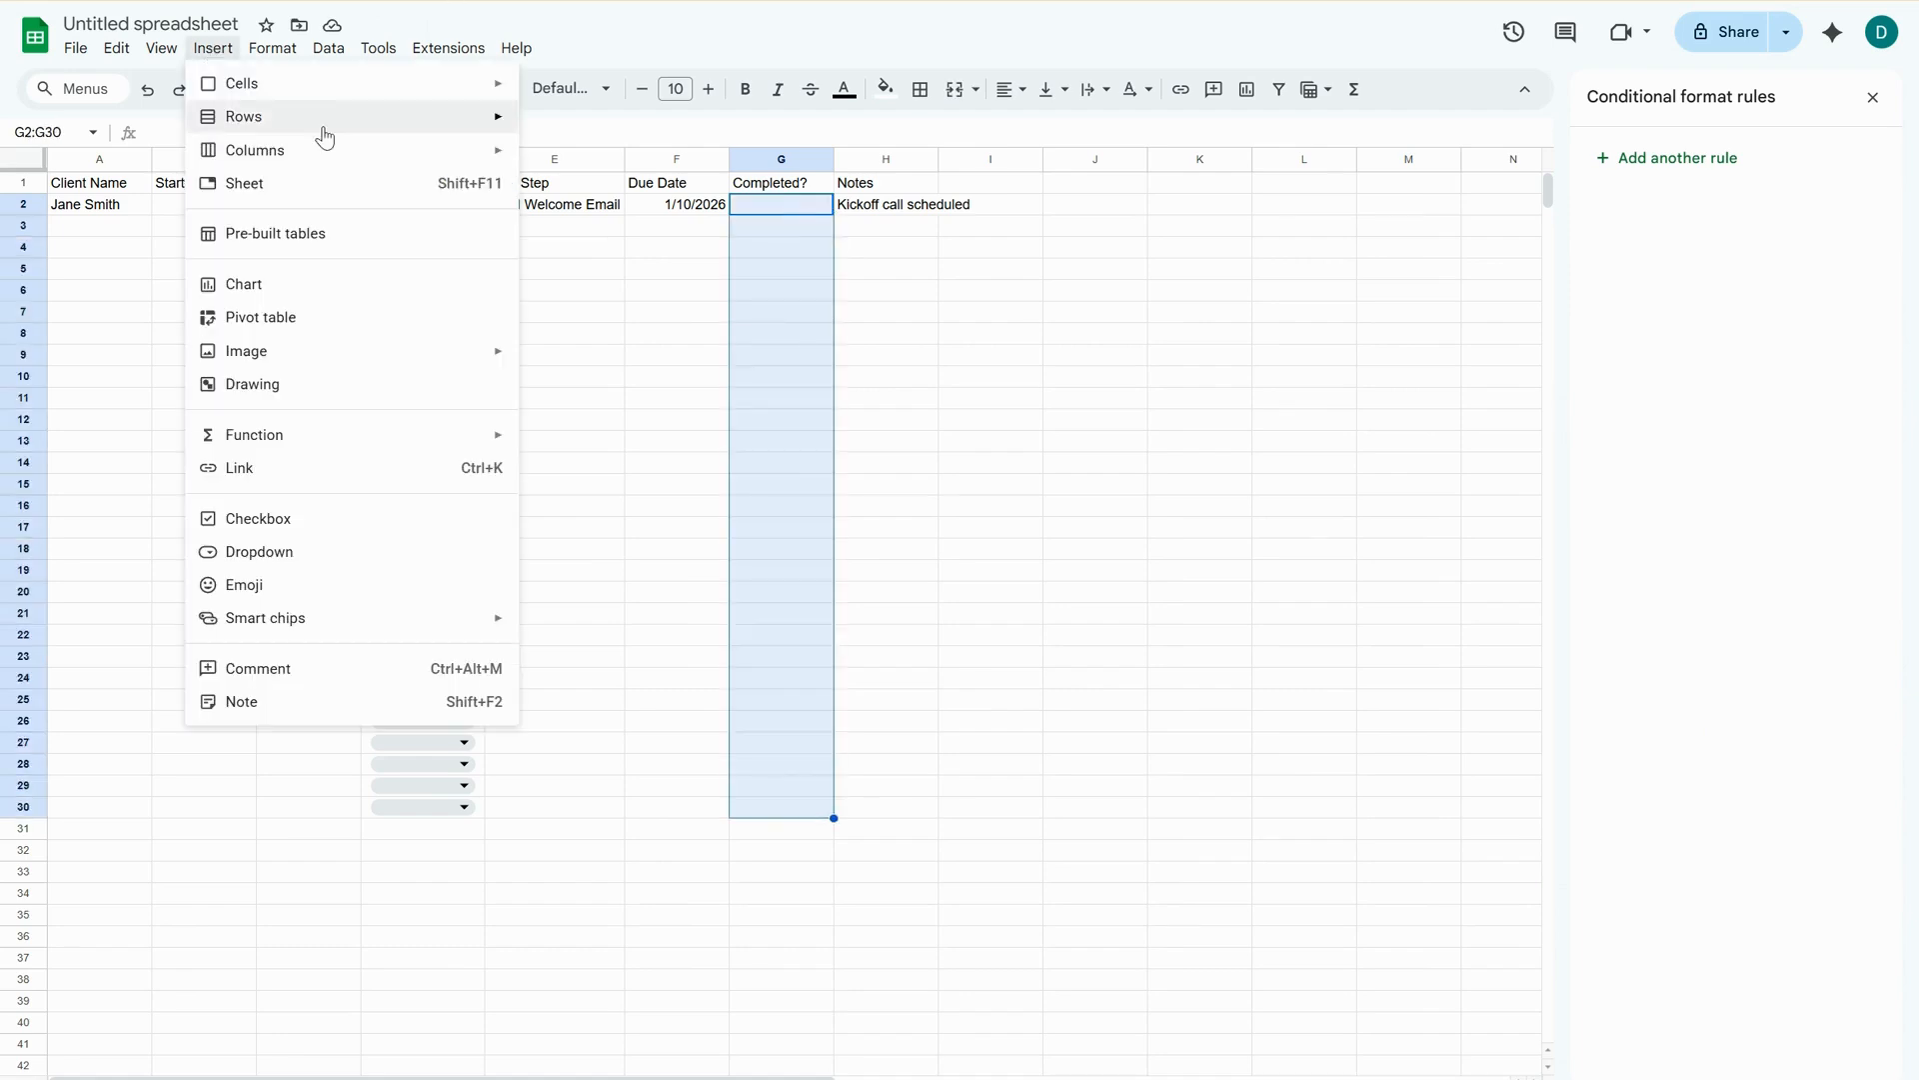
{"action": "left_click", "coordinate": [258, 519]}
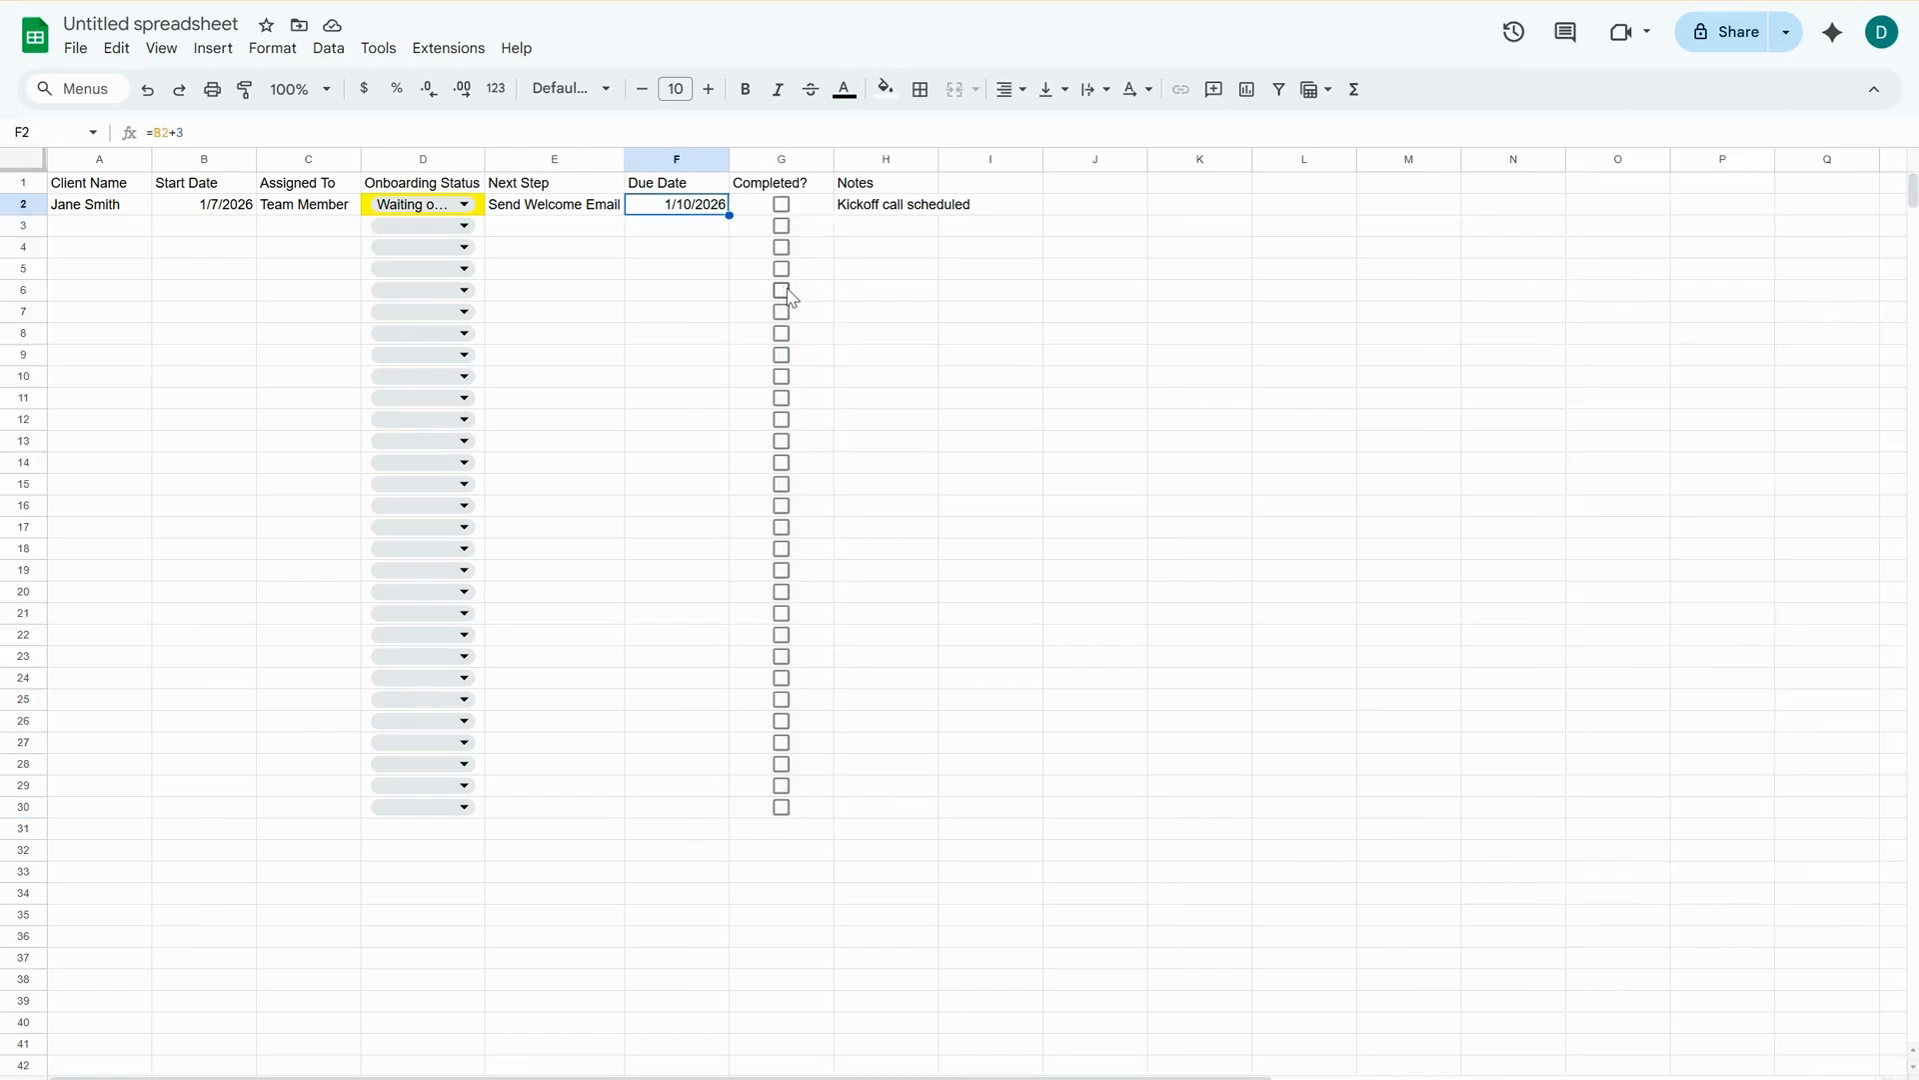
Create a conditional format rule on the Due Date cells F2:F30 with the custom formula =AND(G2=FALSE, F2<TODAY()).
{"action": "left_click", "coordinate": [676, 808]}
{"action": "key", "text": "ctrl+shift+Up"}
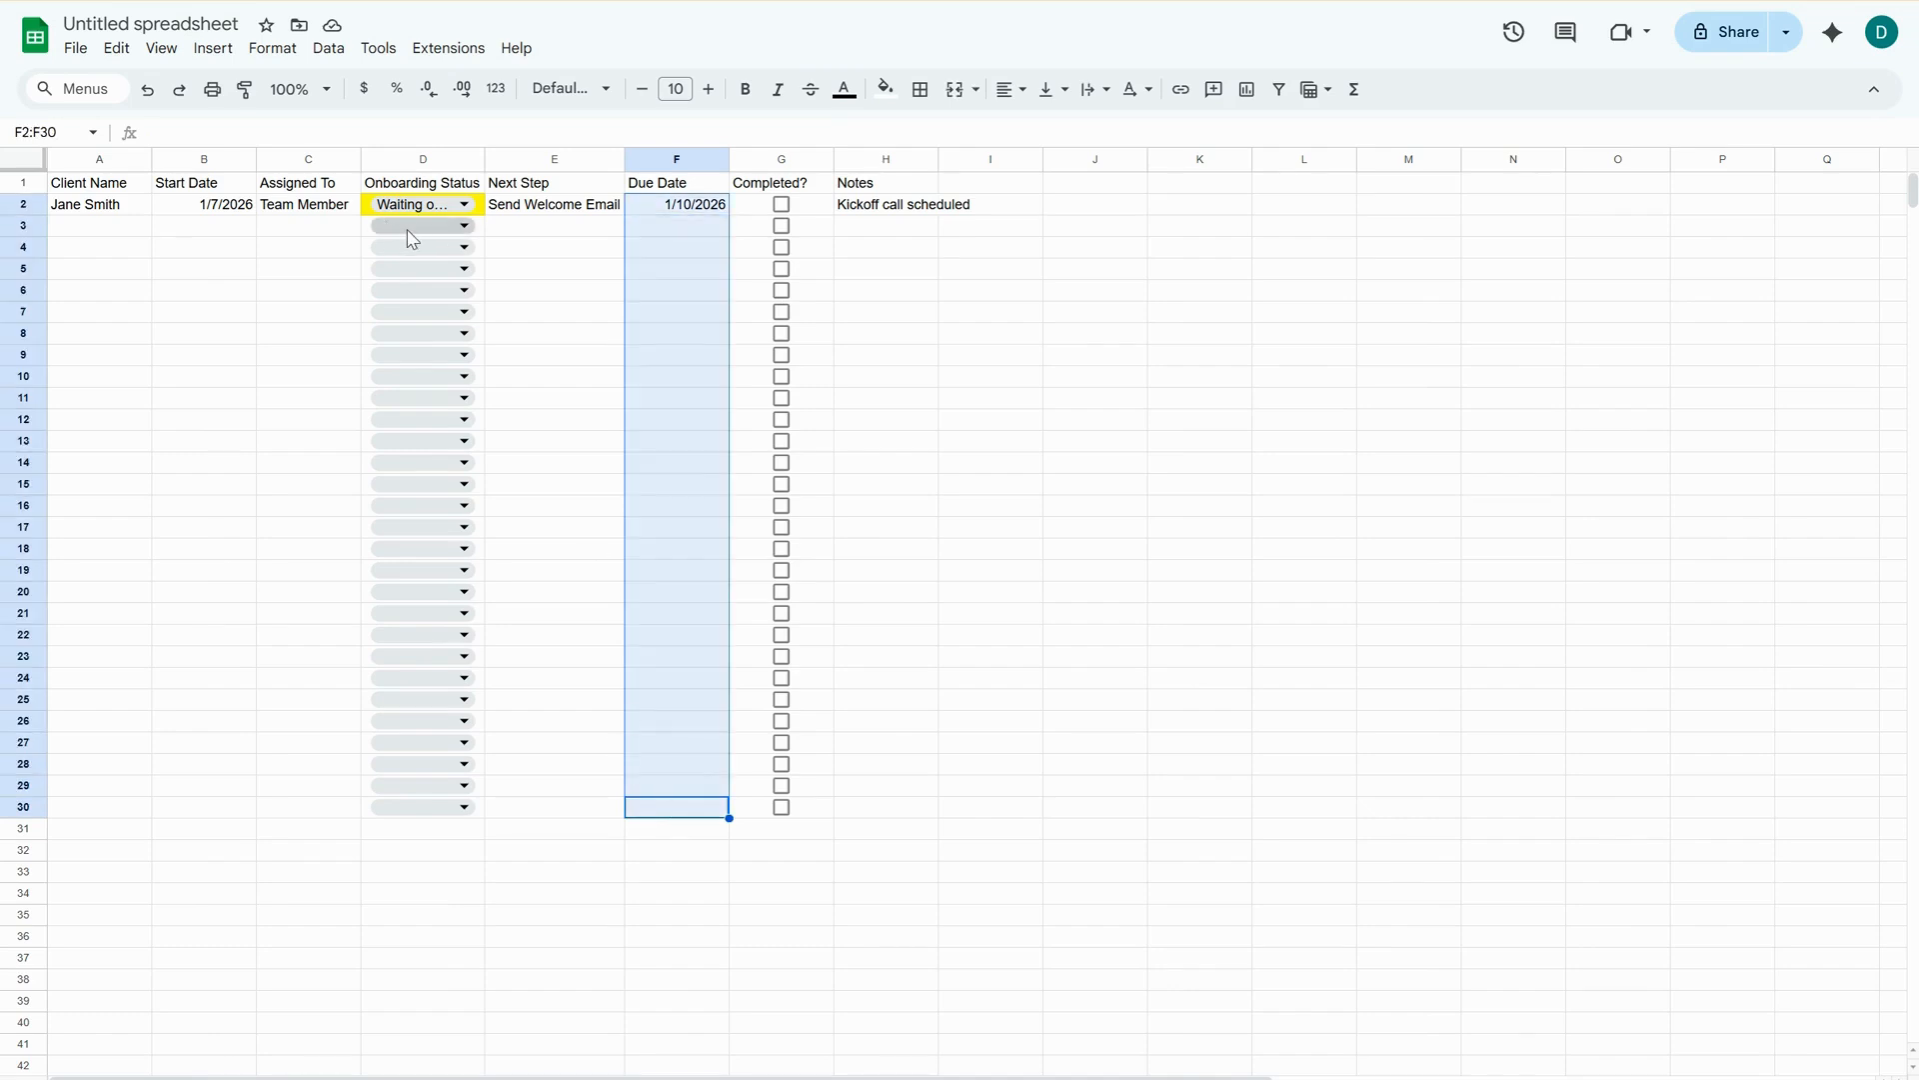
{"action": "left_click", "coordinate": [278, 50]}
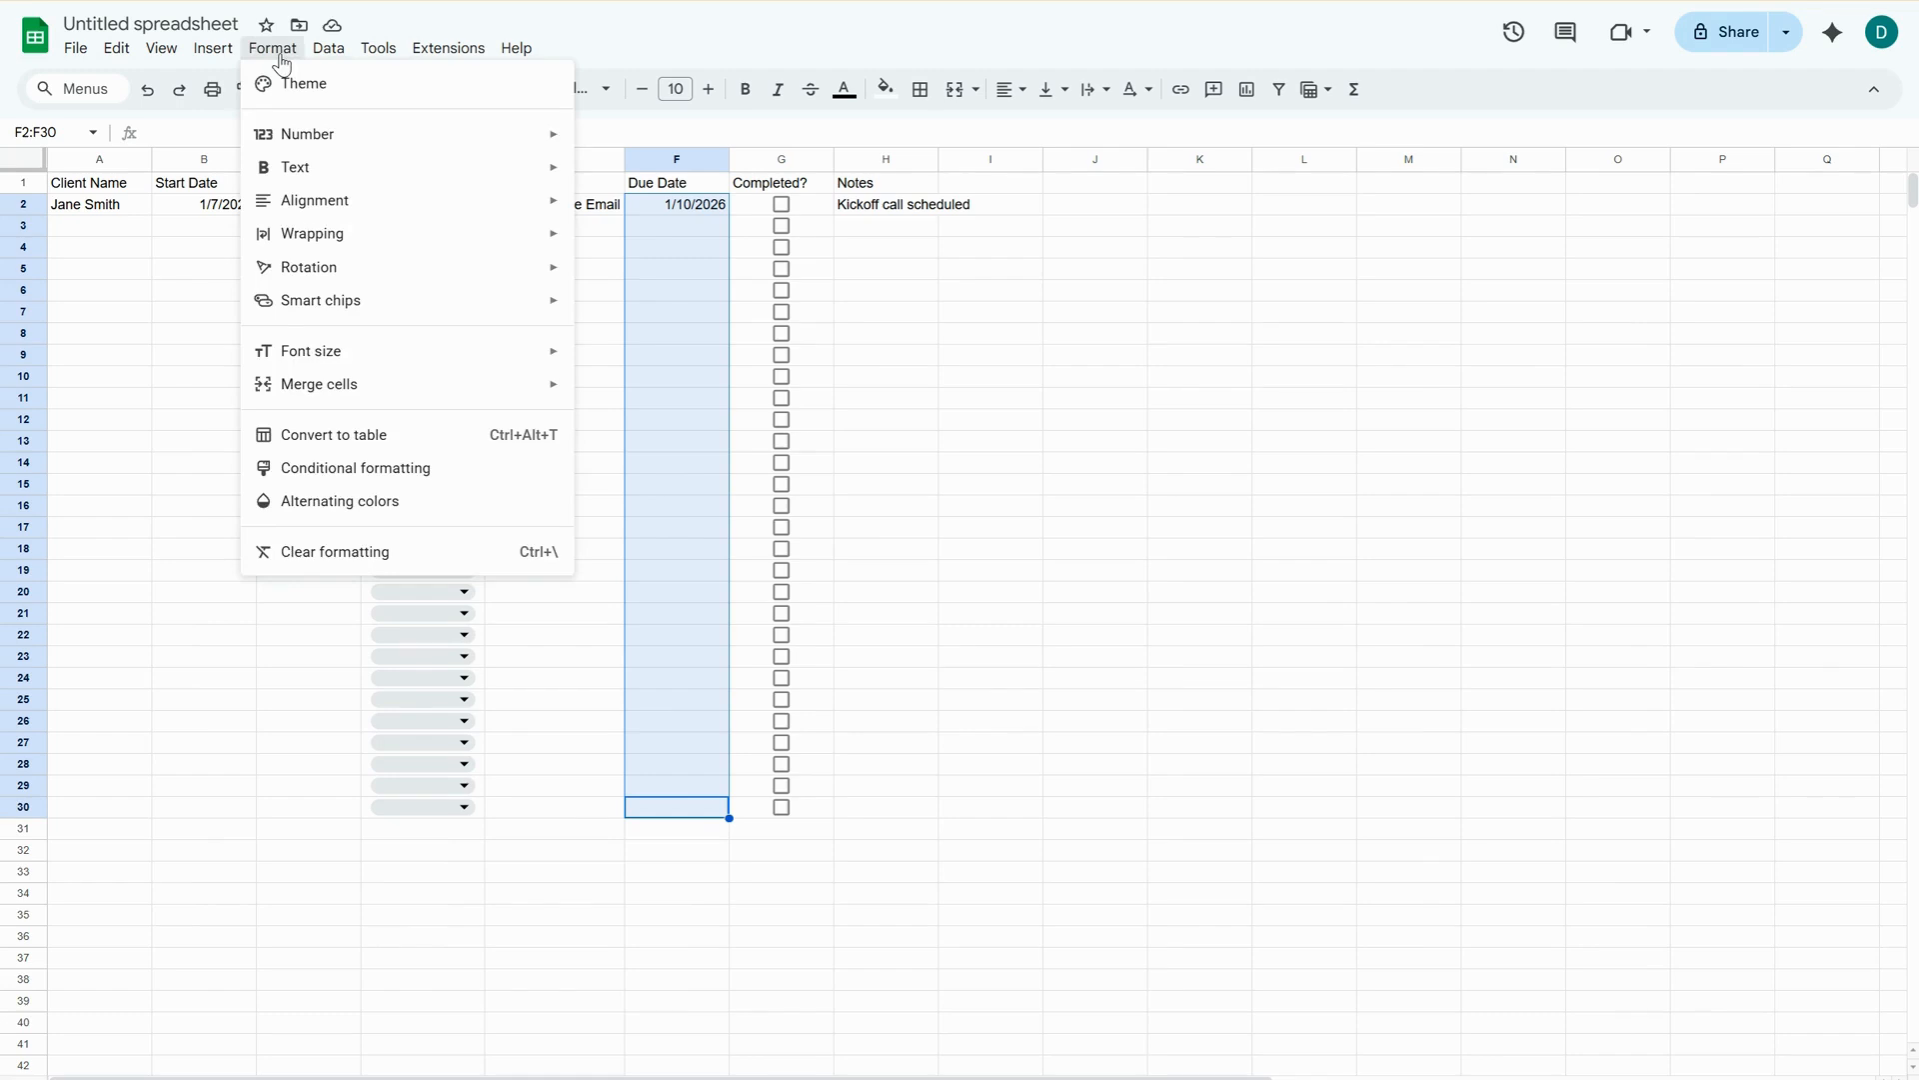
{"action": "left_click", "coordinate": [366, 469]}
{"action": "left_click", "coordinate": [1716, 359]}
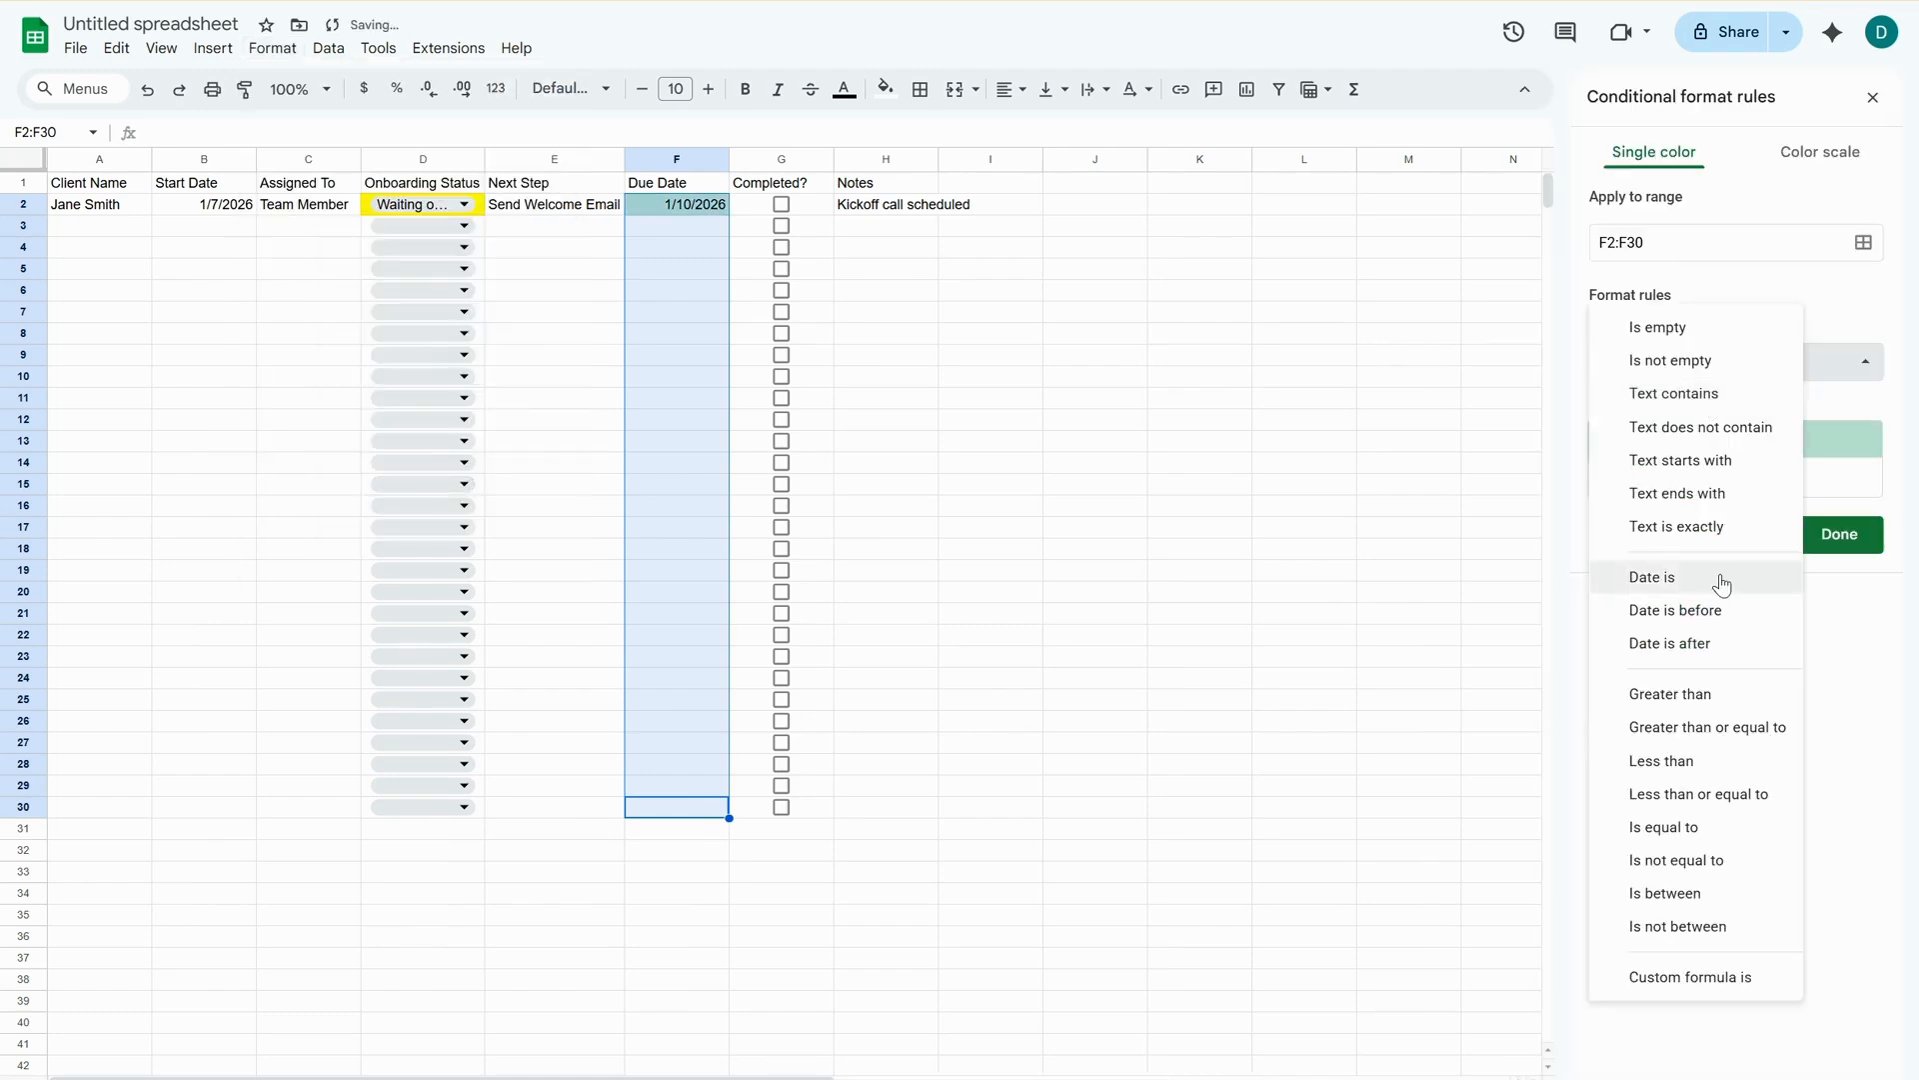
{"action": "left_click", "coordinate": [1716, 976]}
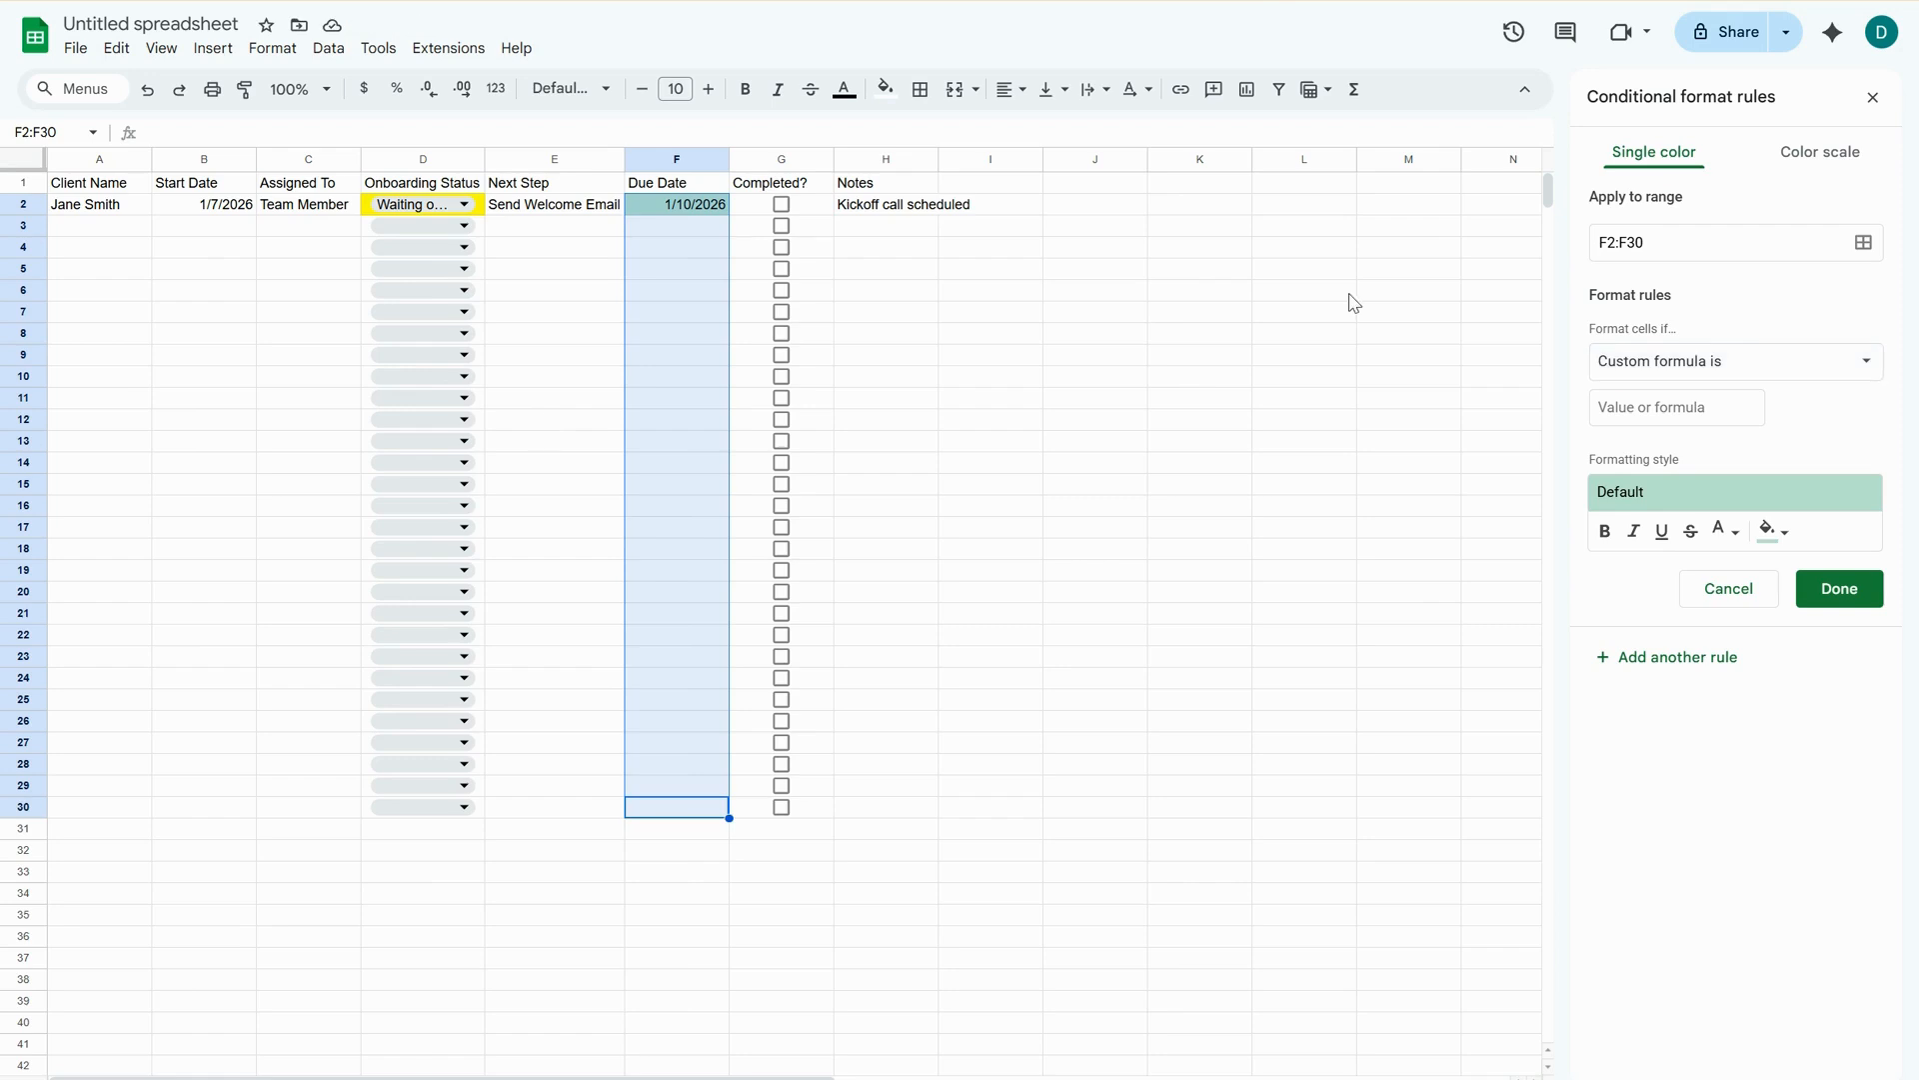
{"action": "left_click", "coordinate": [1656, 417]}
{"action": "key", "text": "ctrl+v"}
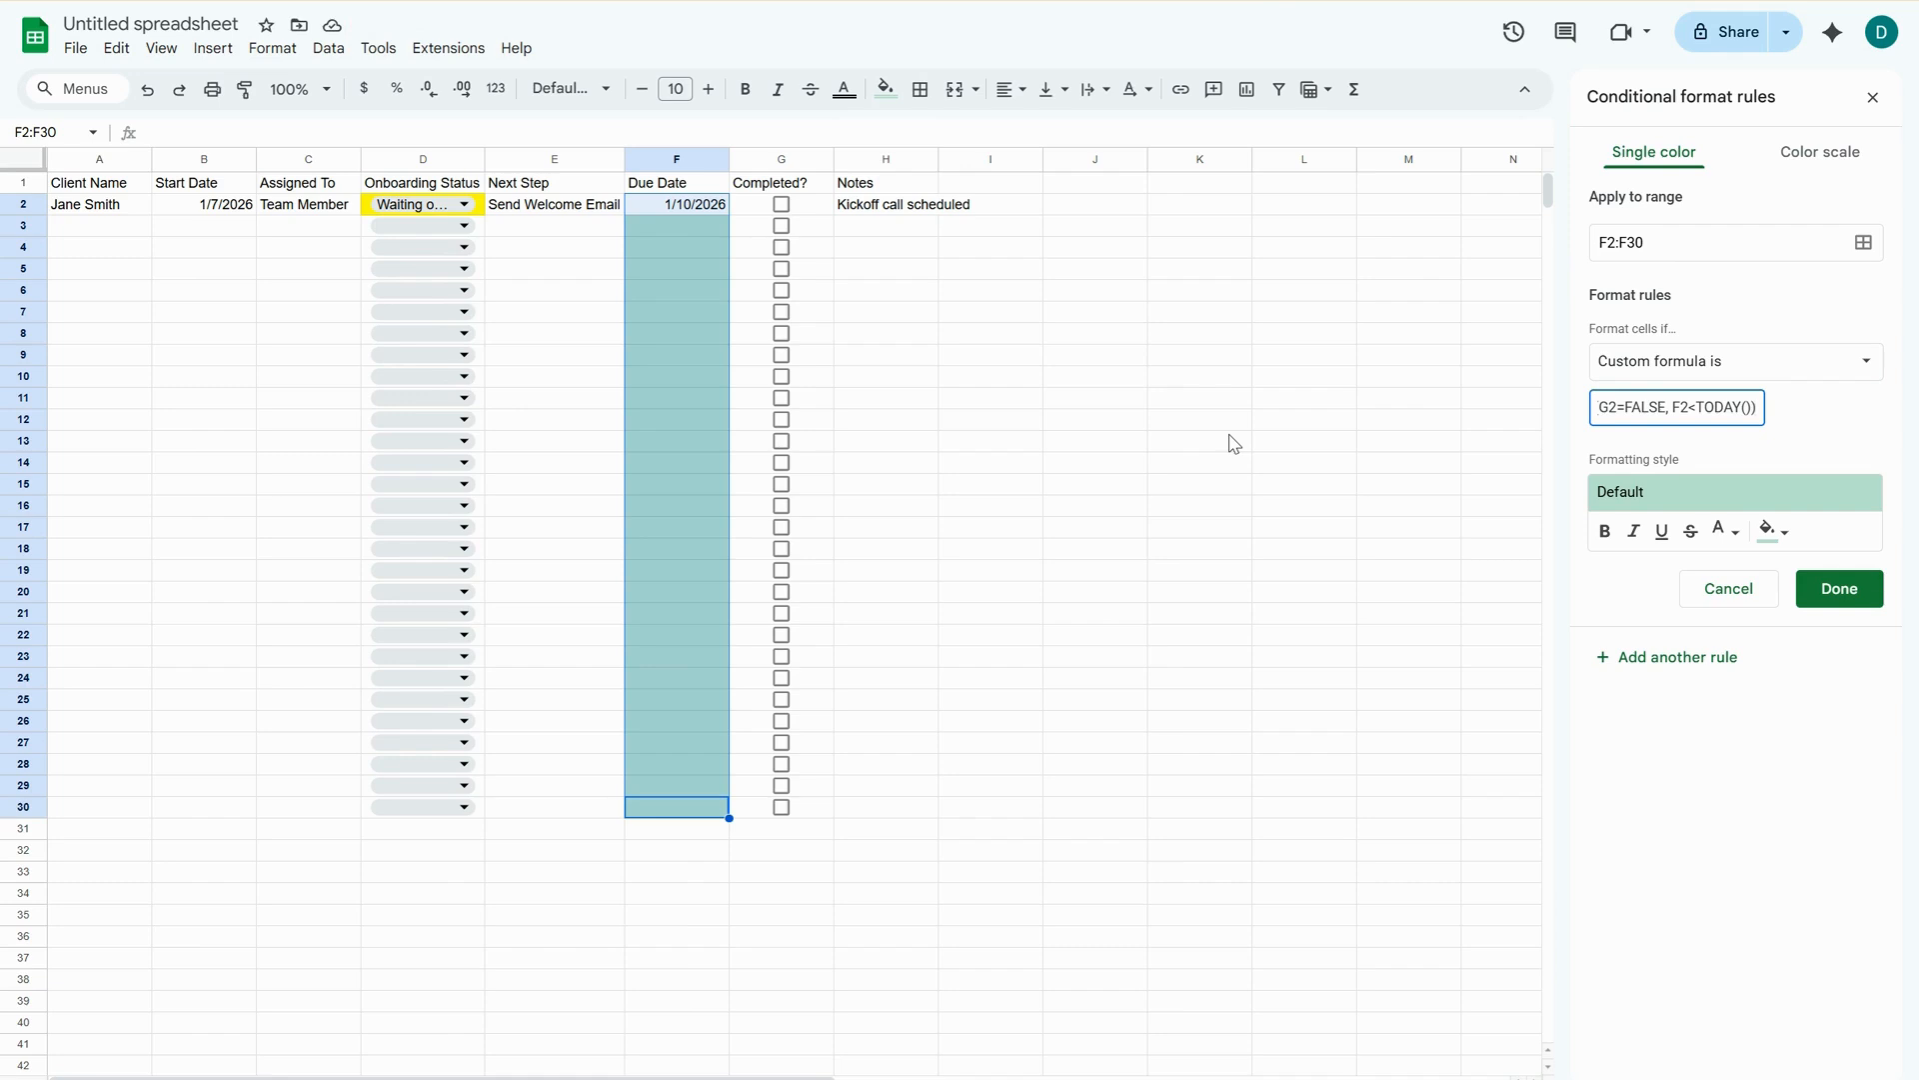
Give the overdue-date rule a bright red fill, save it and close the conditional format rules.
{"action": "left_click", "coordinate": [1773, 531]}
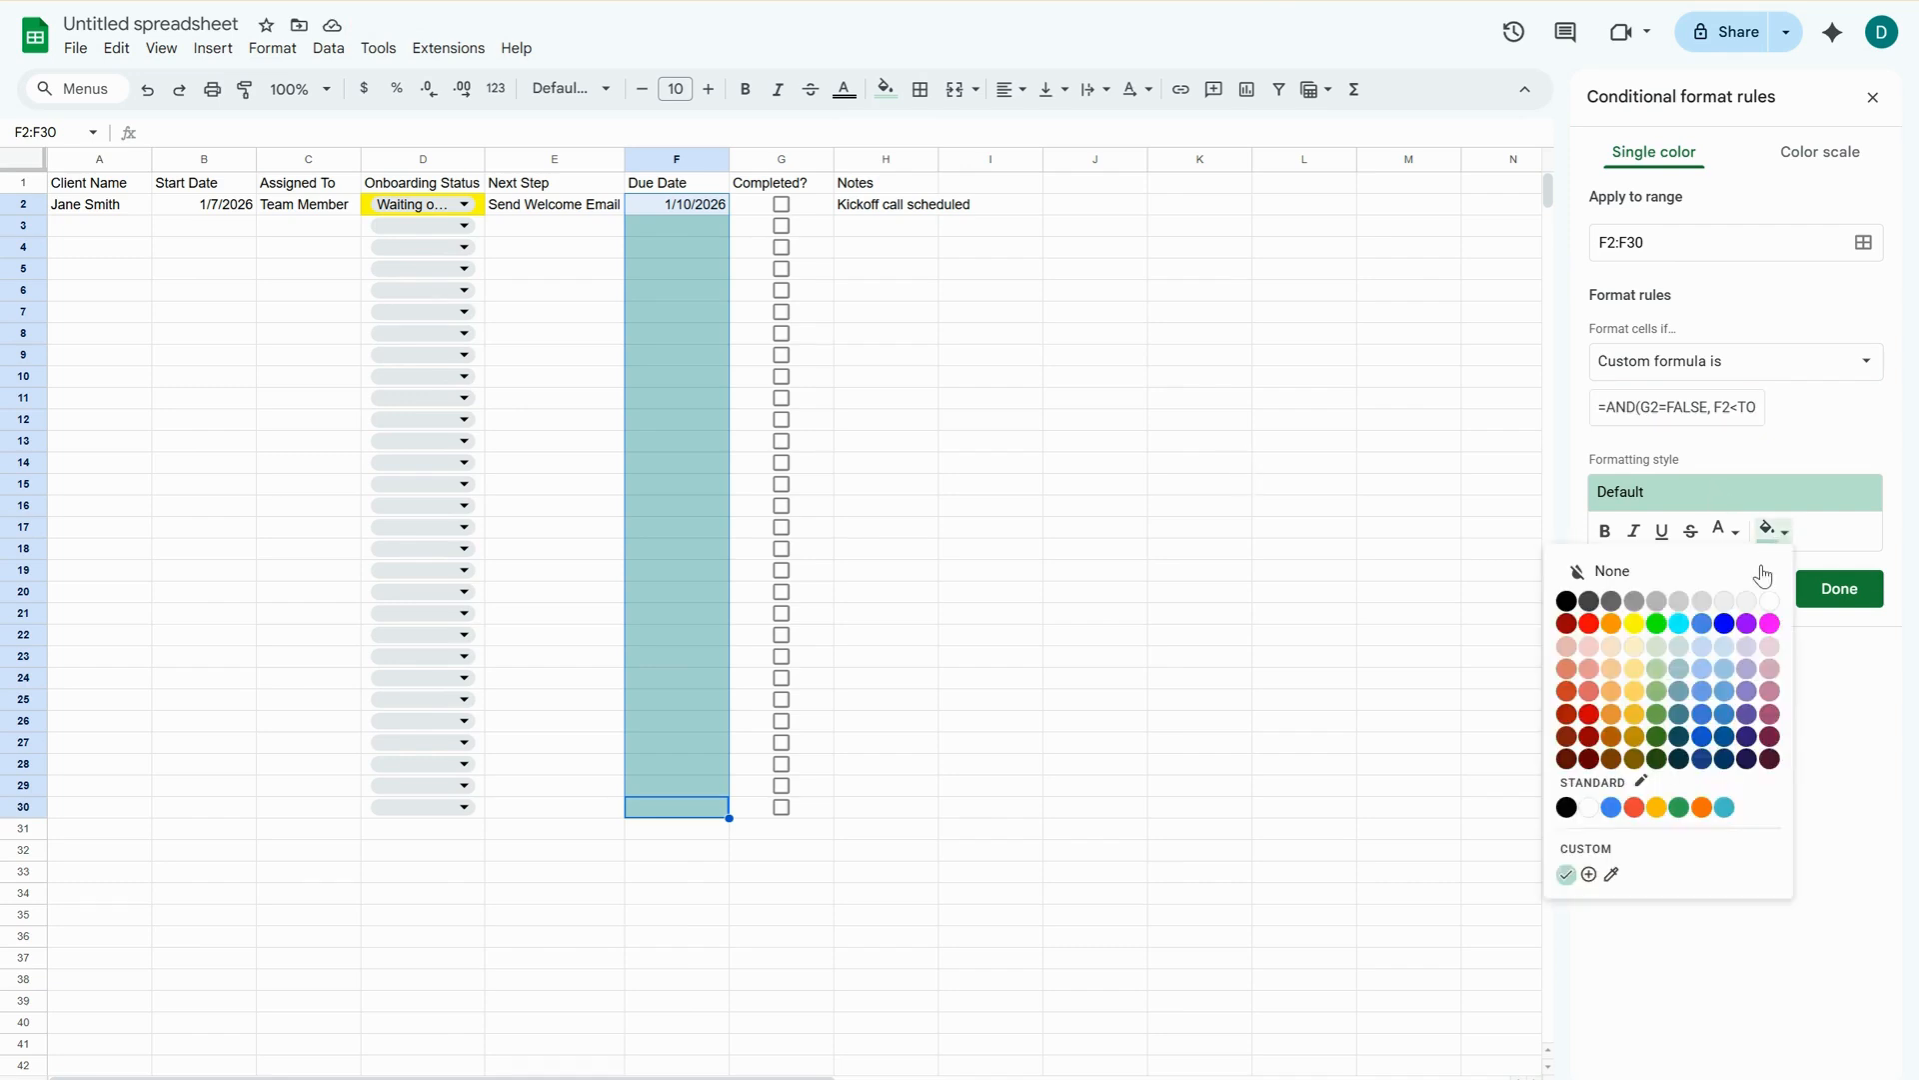
{"action": "left_click", "coordinate": [1588, 624]}
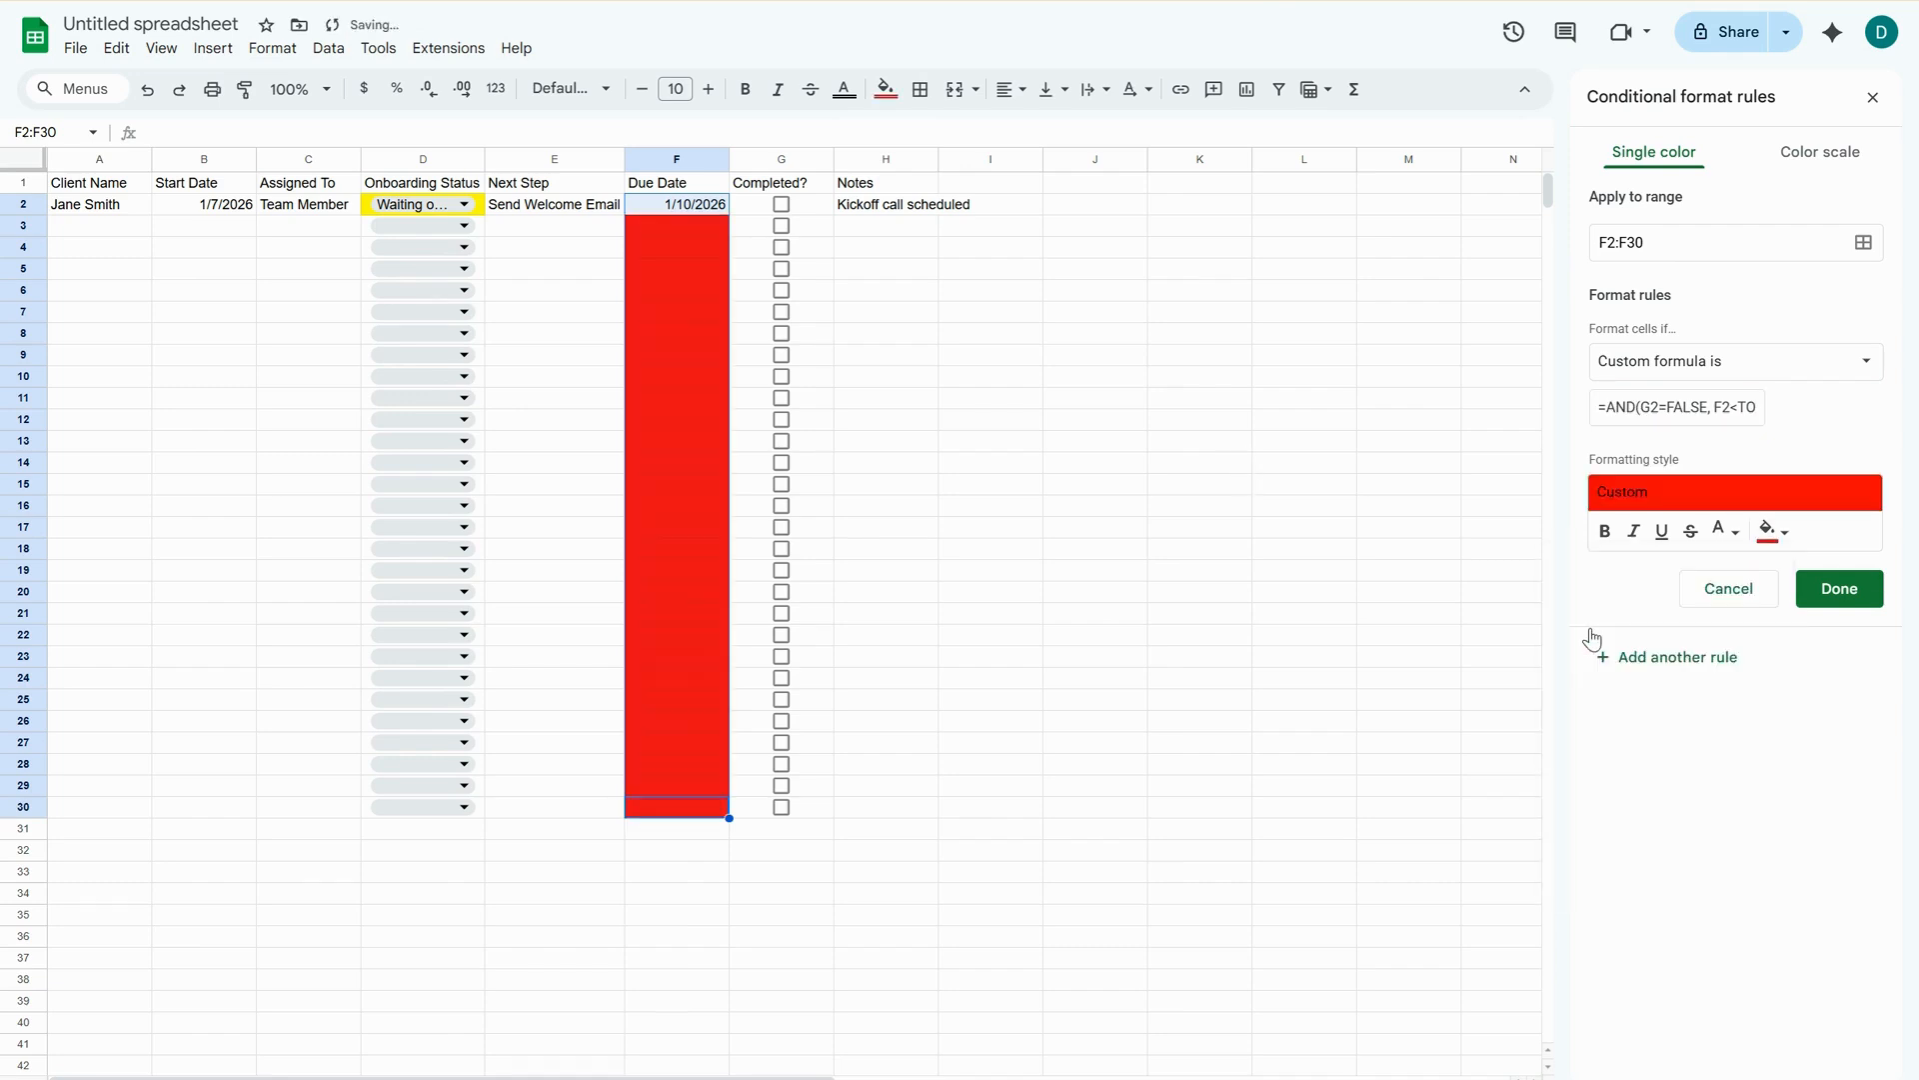
{"action": "left_click", "coordinate": [1839, 590]}
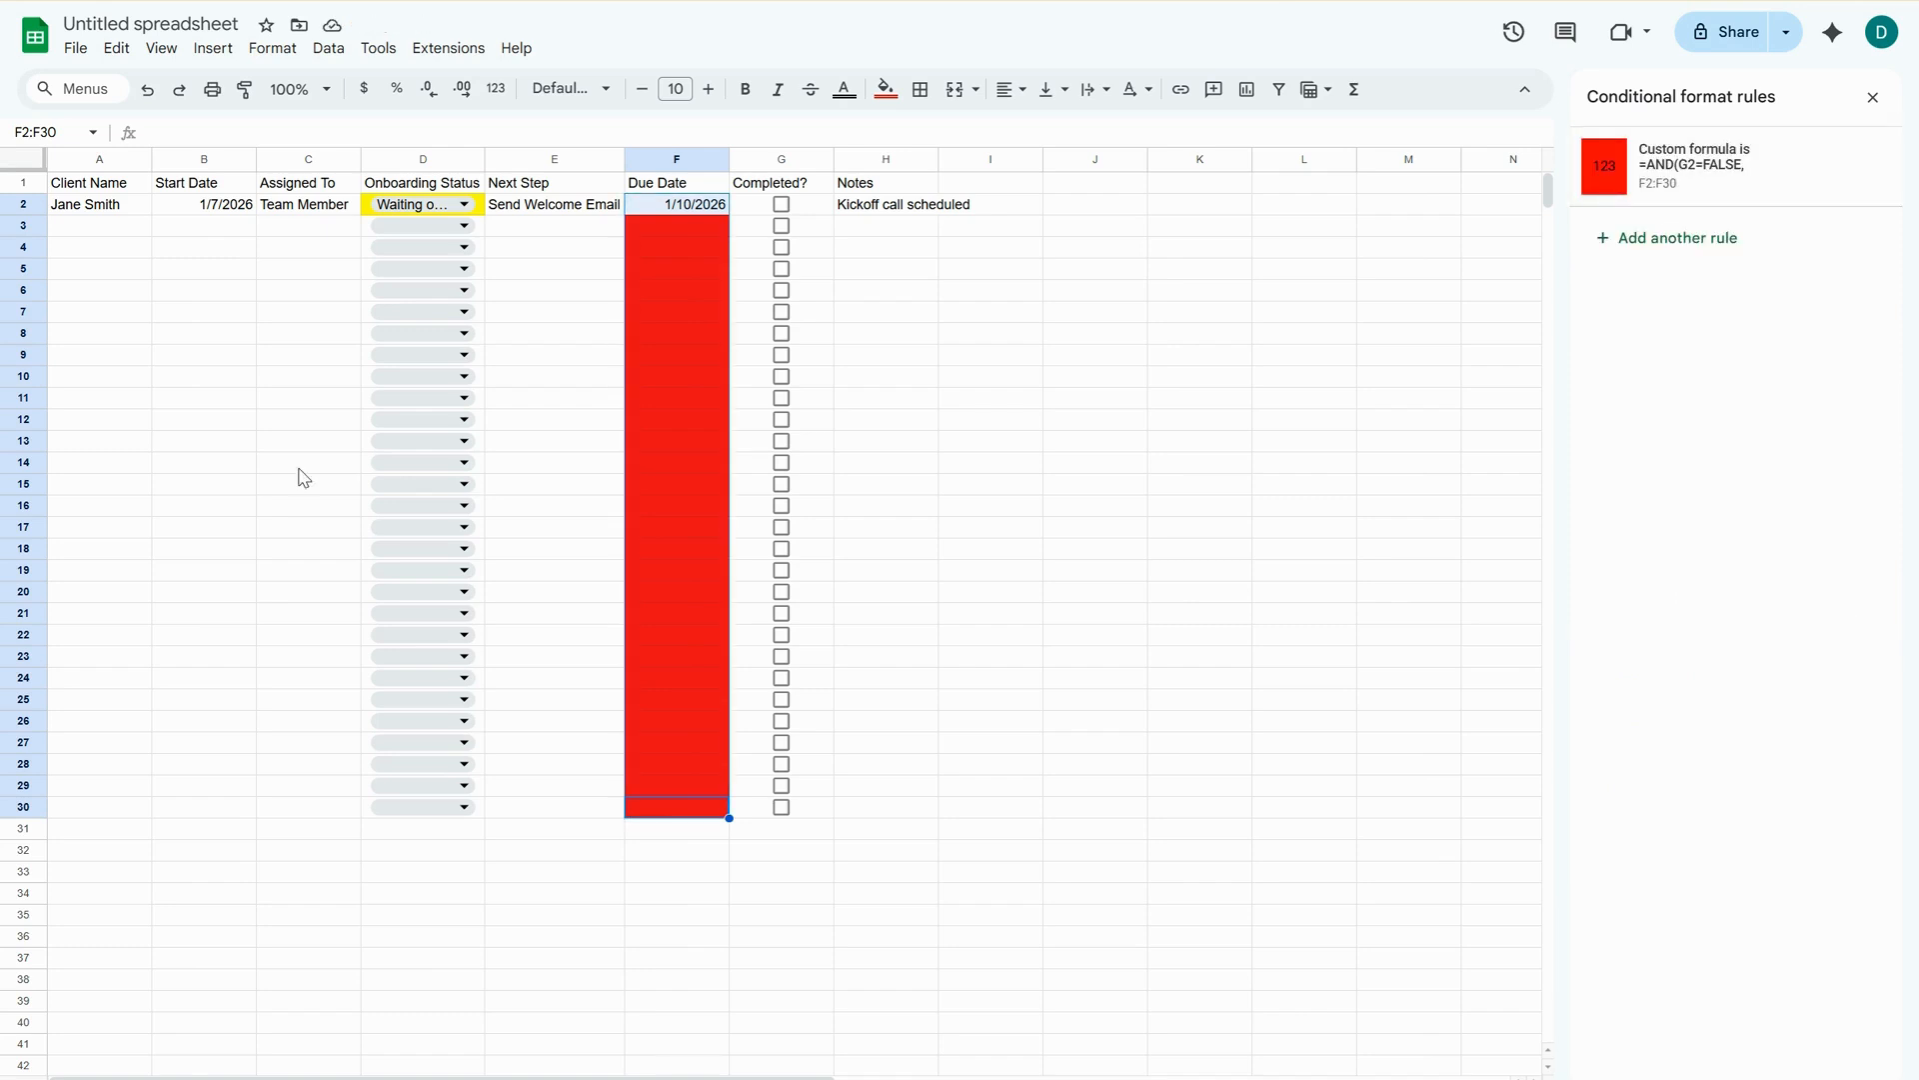
{"action": "left_click", "coordinate": [1872, 96]}
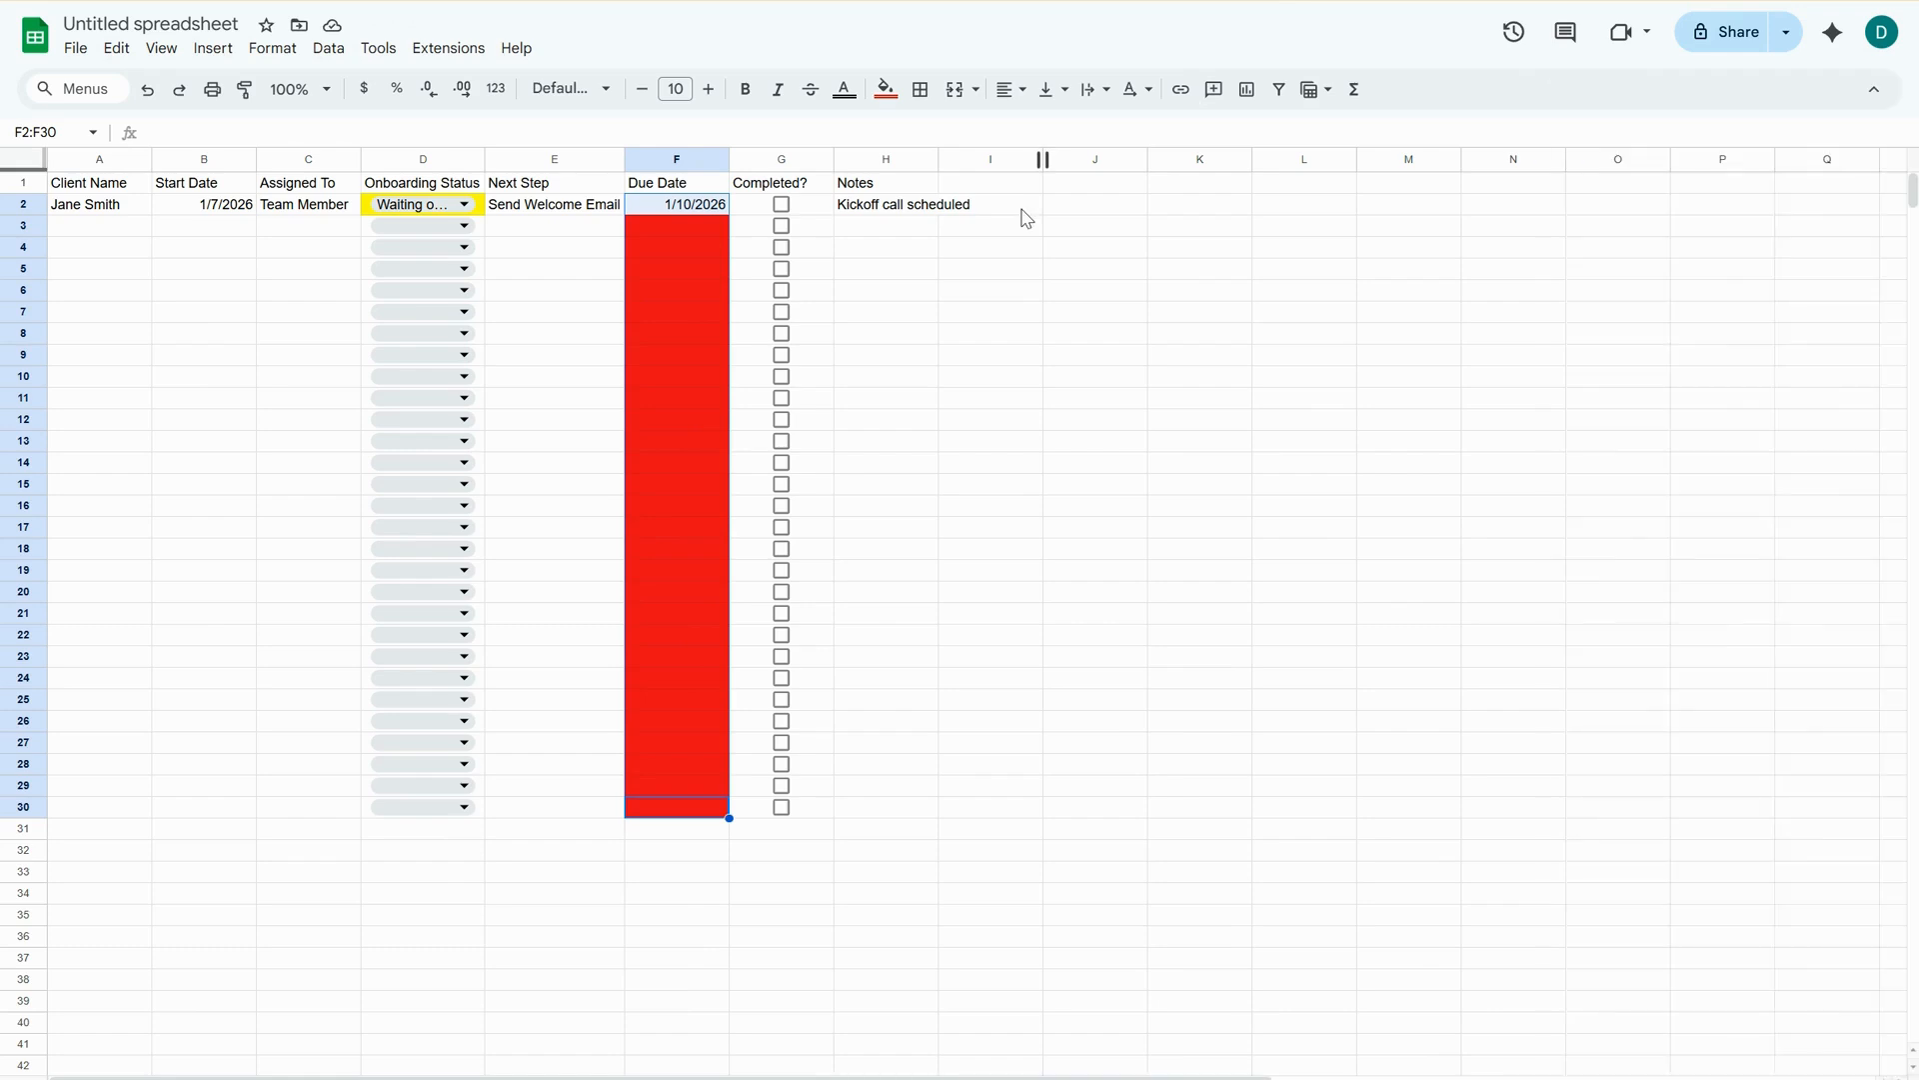
Create a filter on header row 1 and look at the filter options for the Assigned To column.
{"action": "left_click", "coordinate": [115, 189]}
{"action": "left_click", "coordinate": [23, 183]}
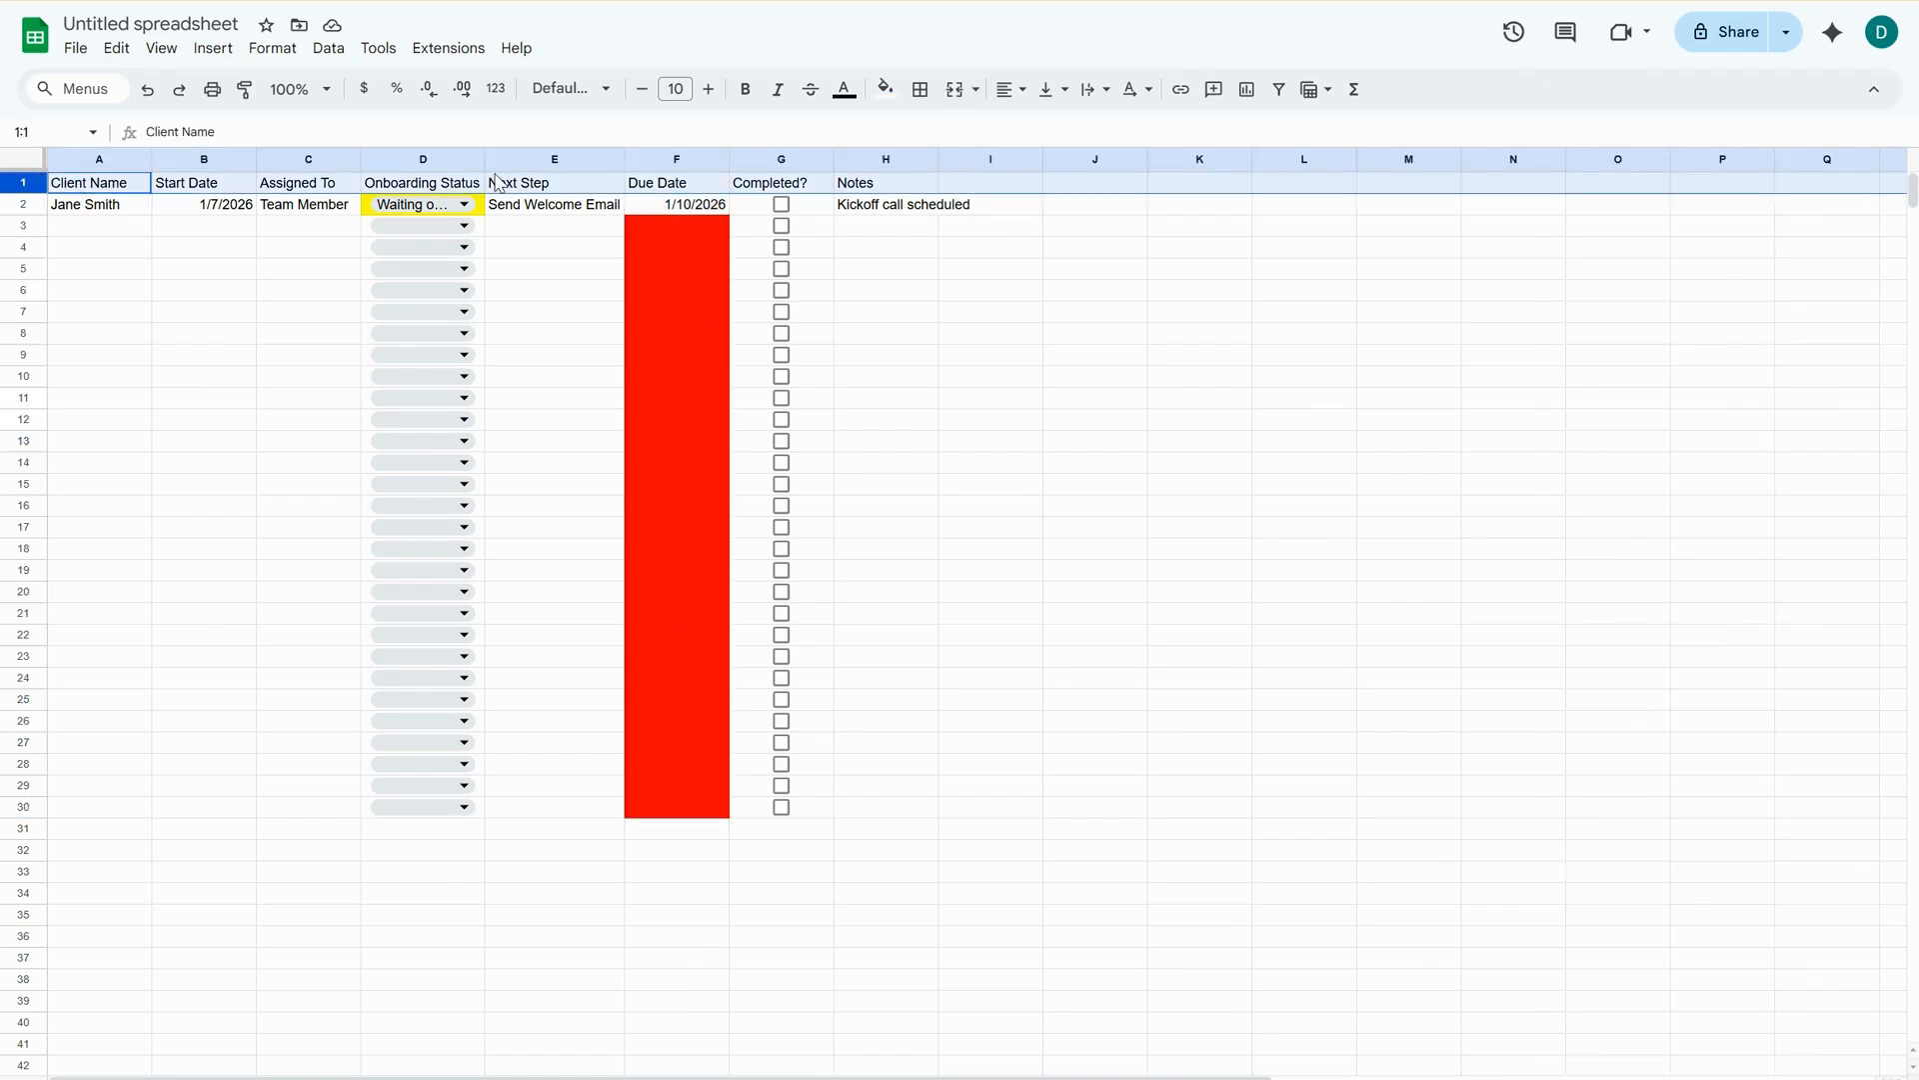
{"action": "left_click", "coordinate": [1279, 89]}
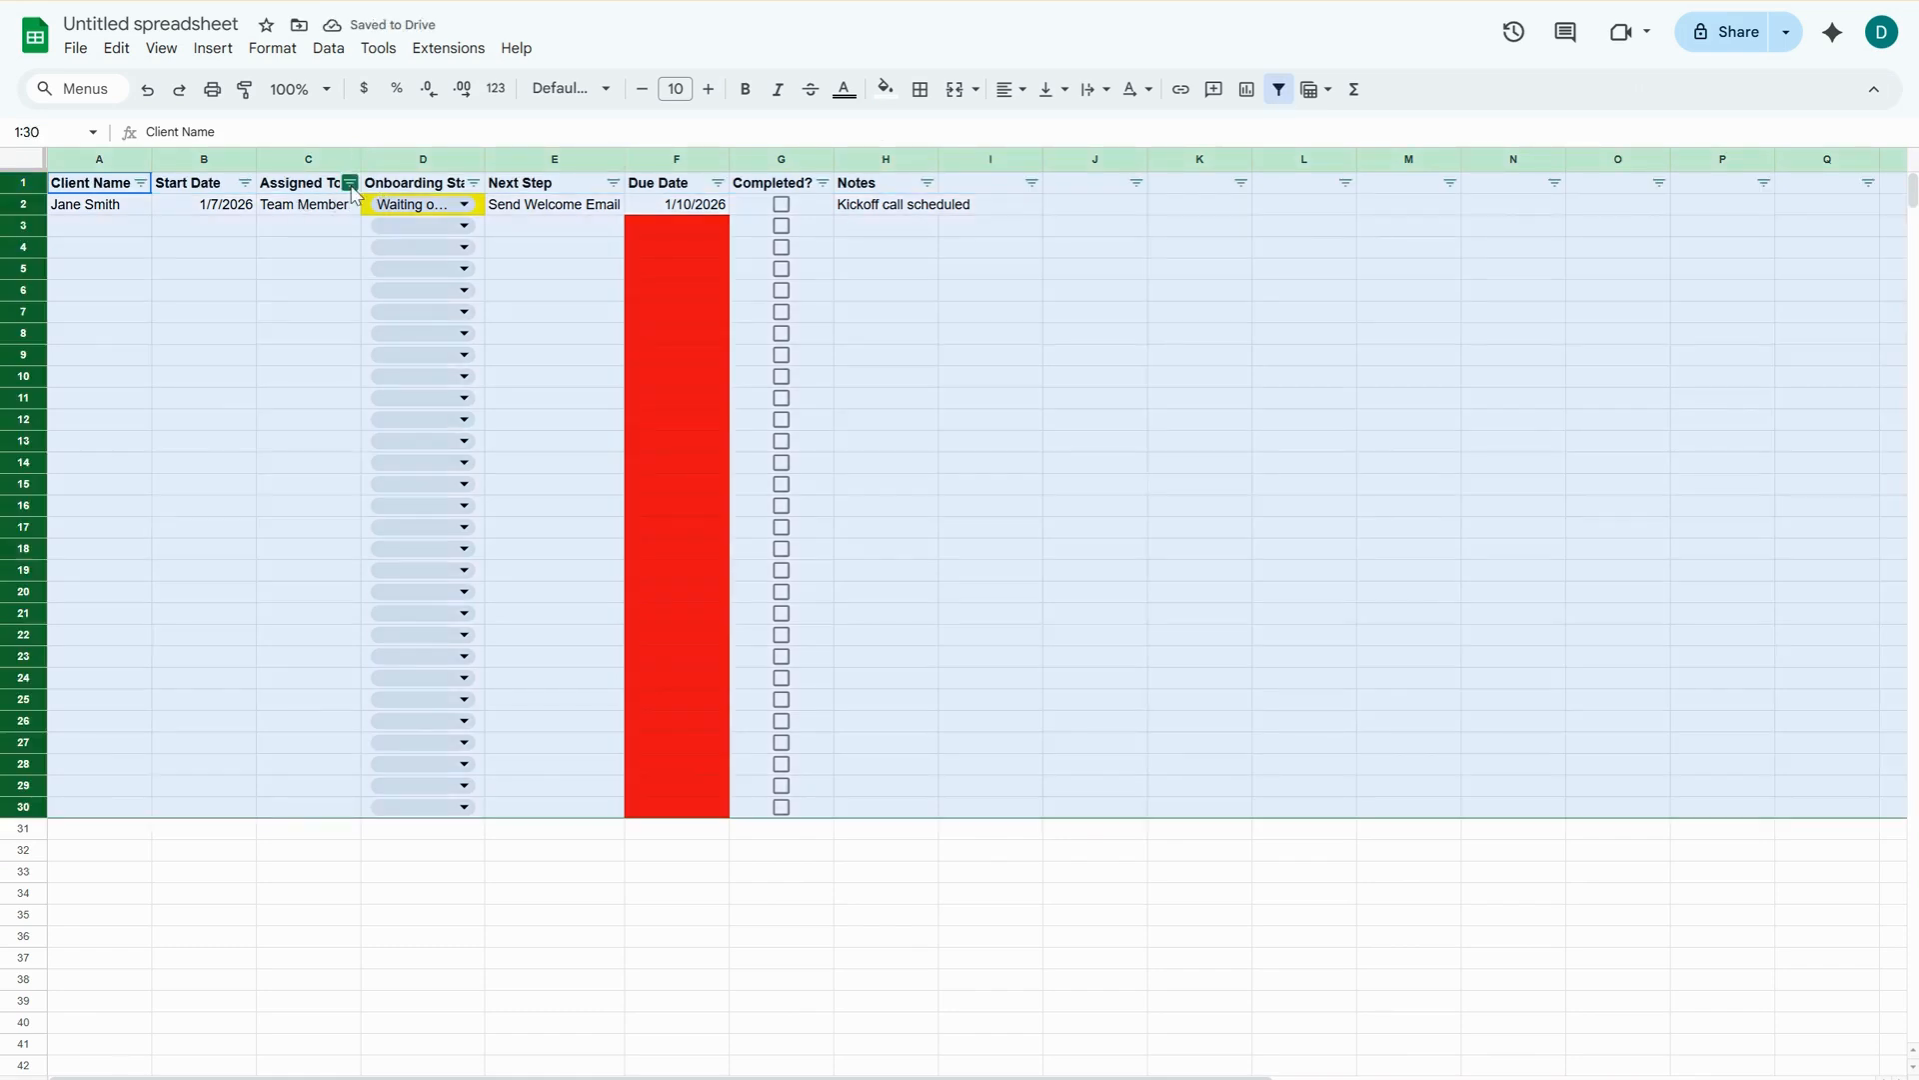
{"action": "left_click", "coordinate": [349, 183]}
{"action": "left_click", "coordinate": [497, 400]}
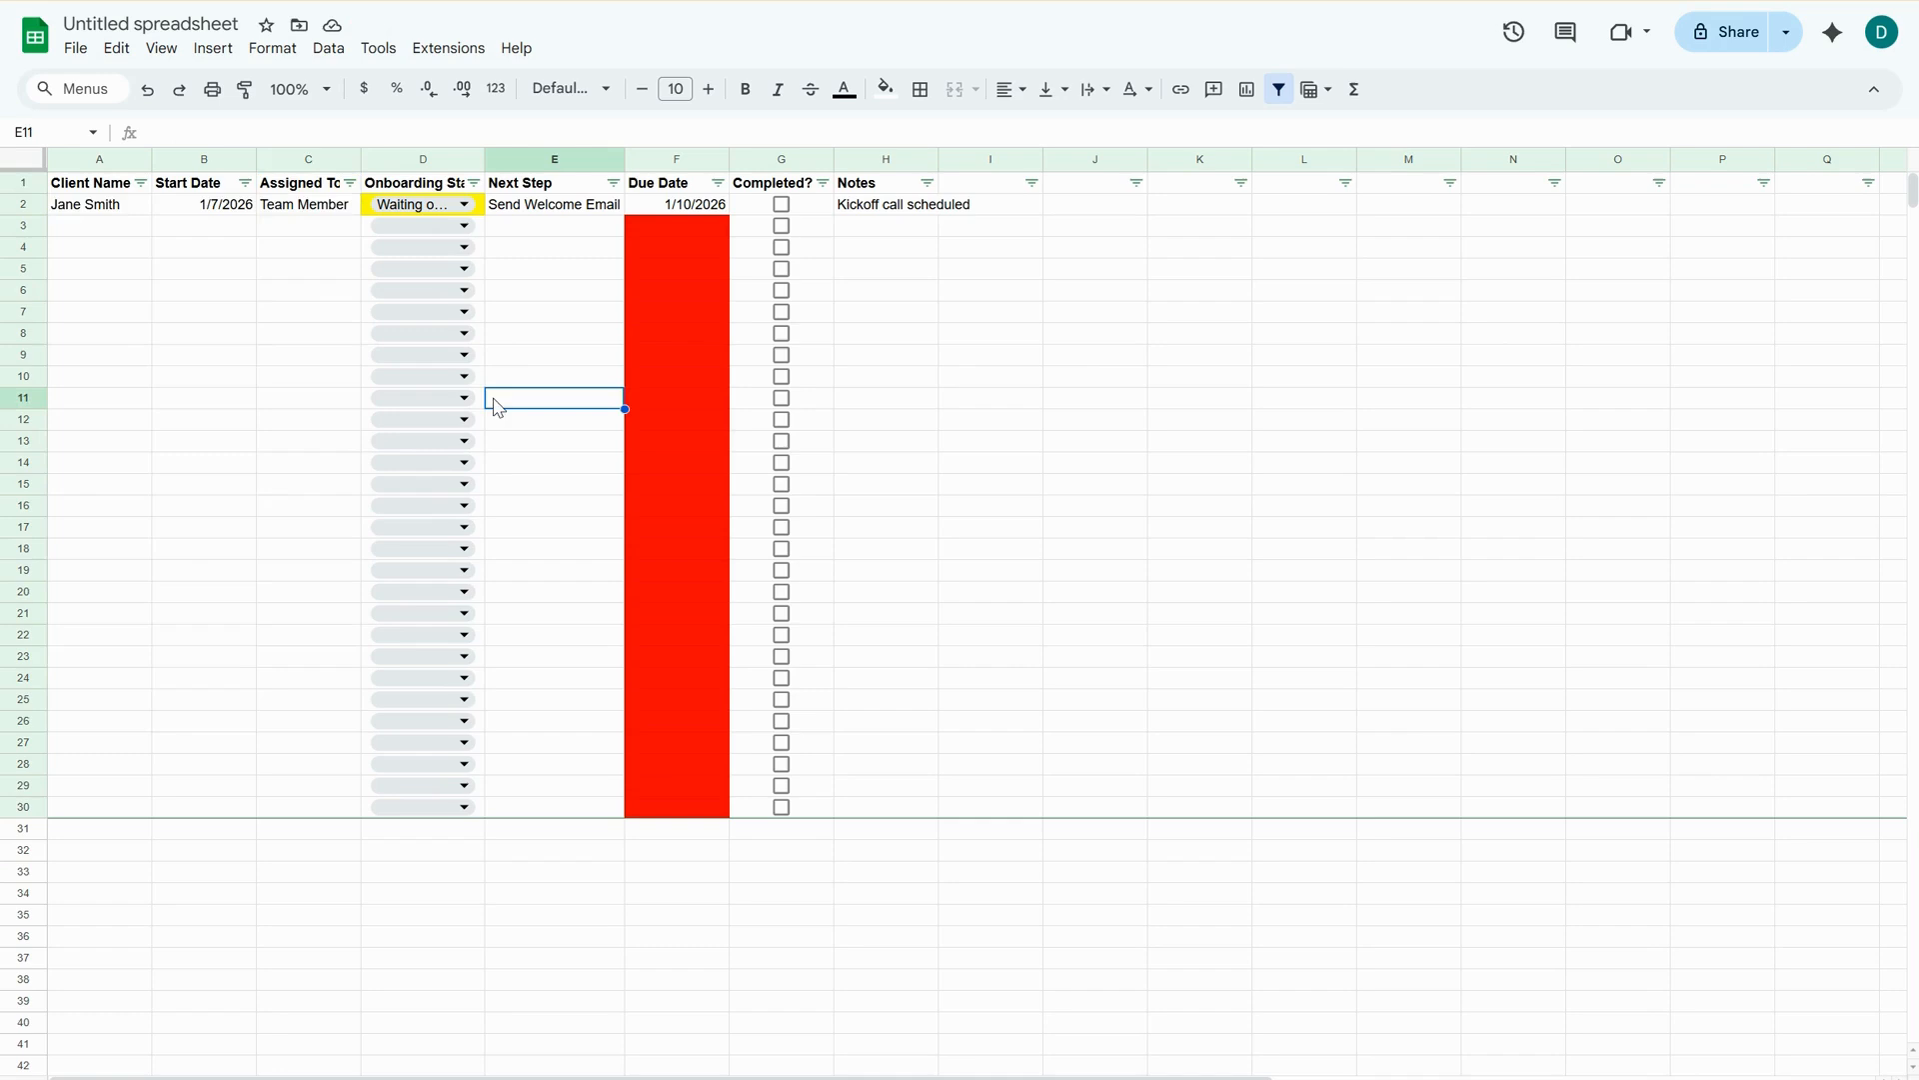